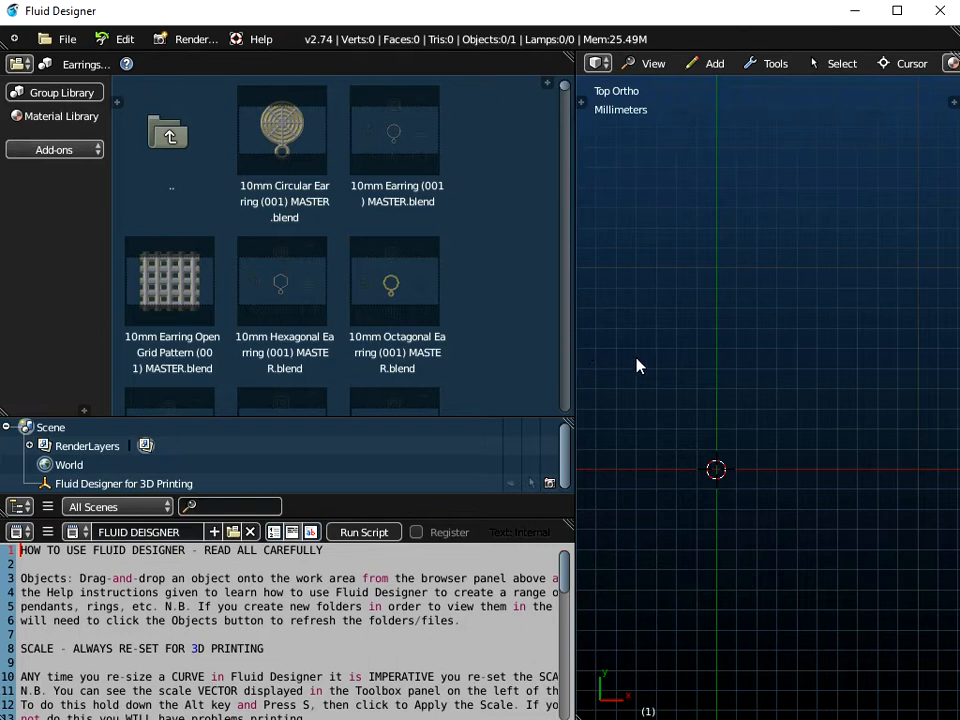
# Step: Load the 25mm Pentagonal Earring (001) MASTER from the Earrings library into the work area
pyautogui.click(83, 68)
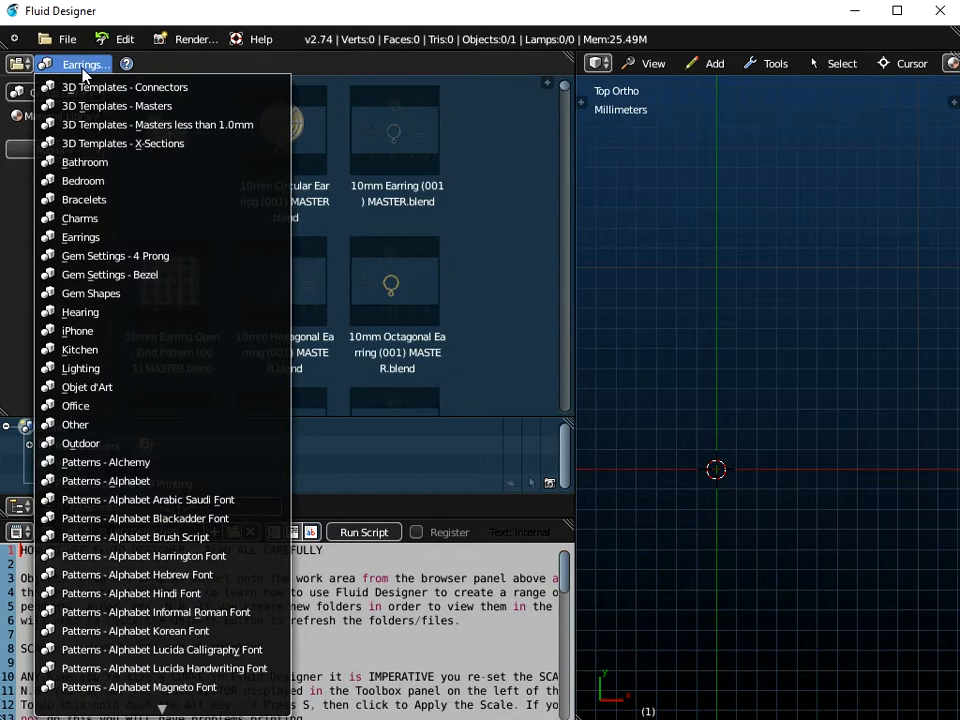
pyautogui.click(90, 236)
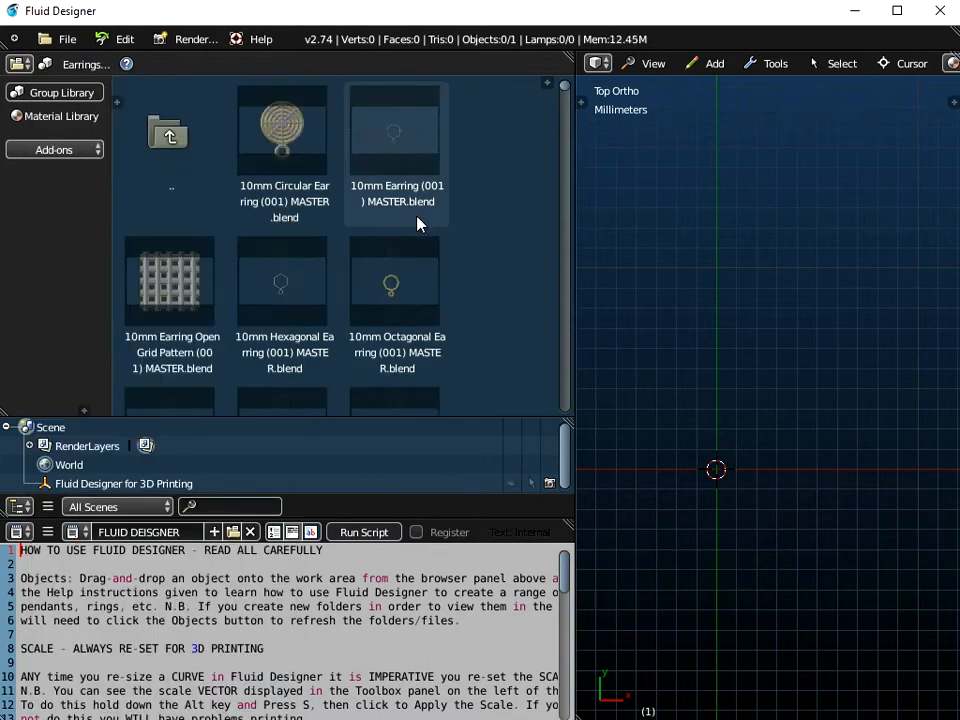
pyautogui.scroll(-8, 418, 224)
pyautogui.scroll(-10, 418, 224)
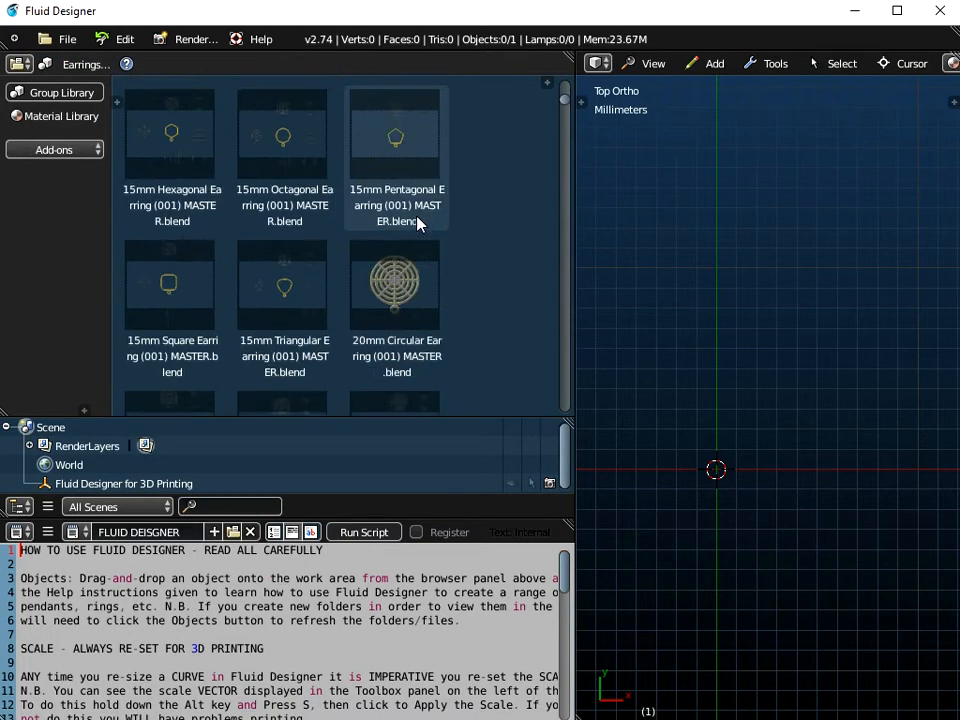
pyautogui.scroll(-5, 418, 224)
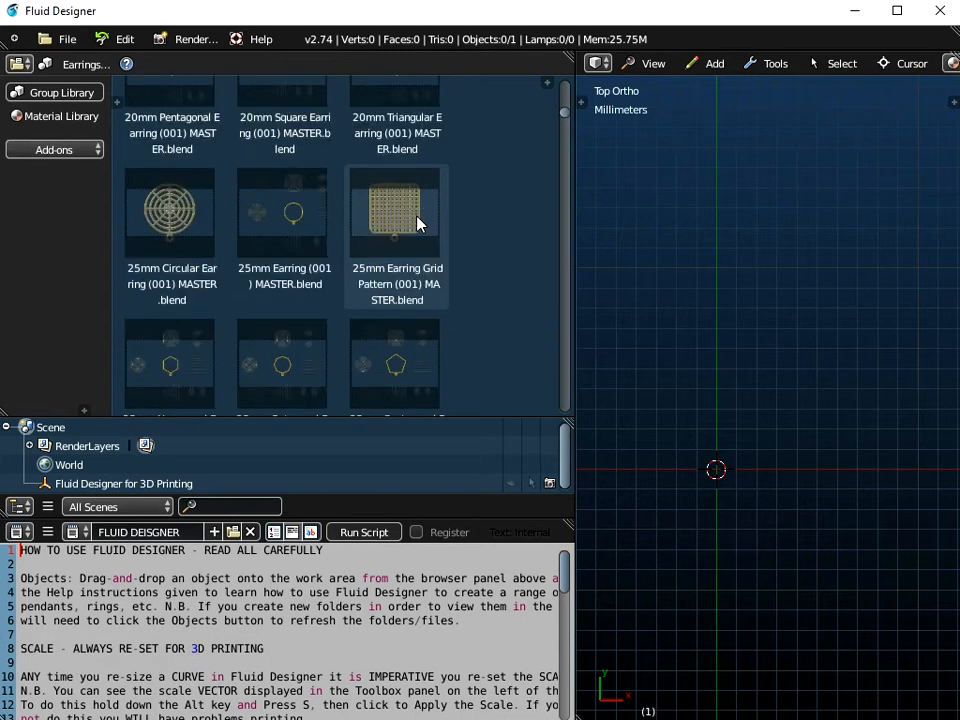
pyautogui.click(410, 196)
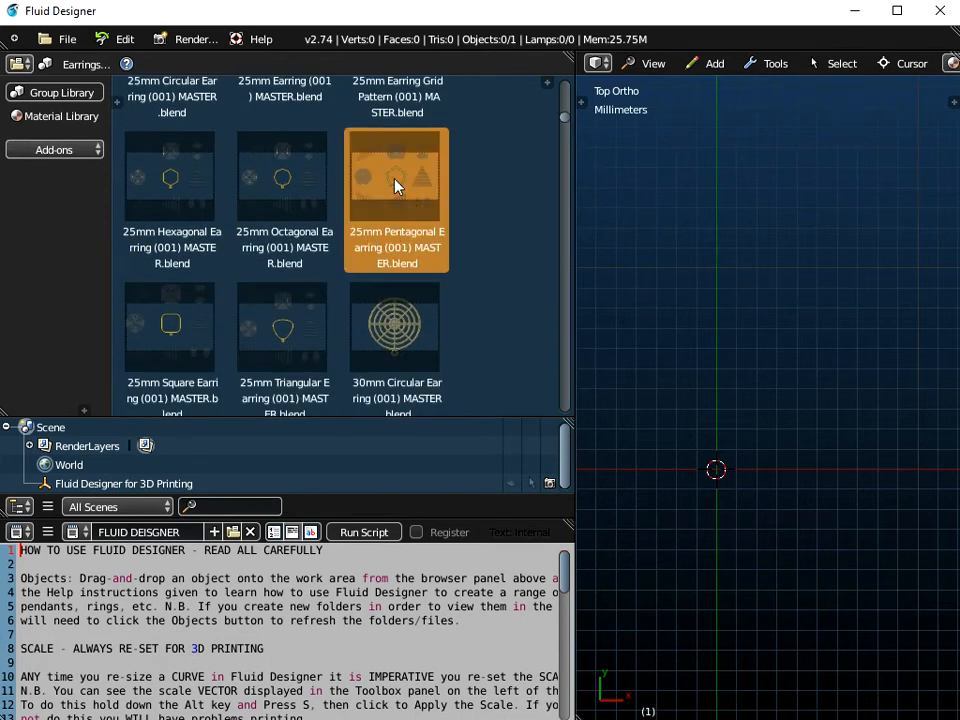
pyautogui.moveTo(396, 184); pyautogui.dragTo(647, 257)
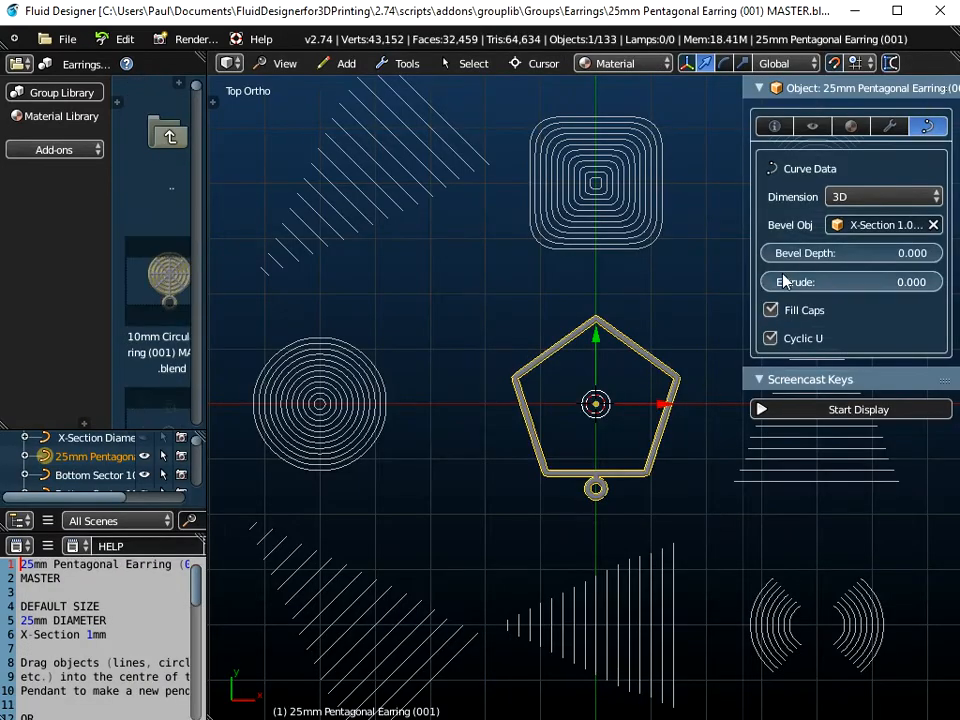
# Step: Set the pentagonal earring's Z rotation to 180° in its object information
pyautogui.click(772, 127)
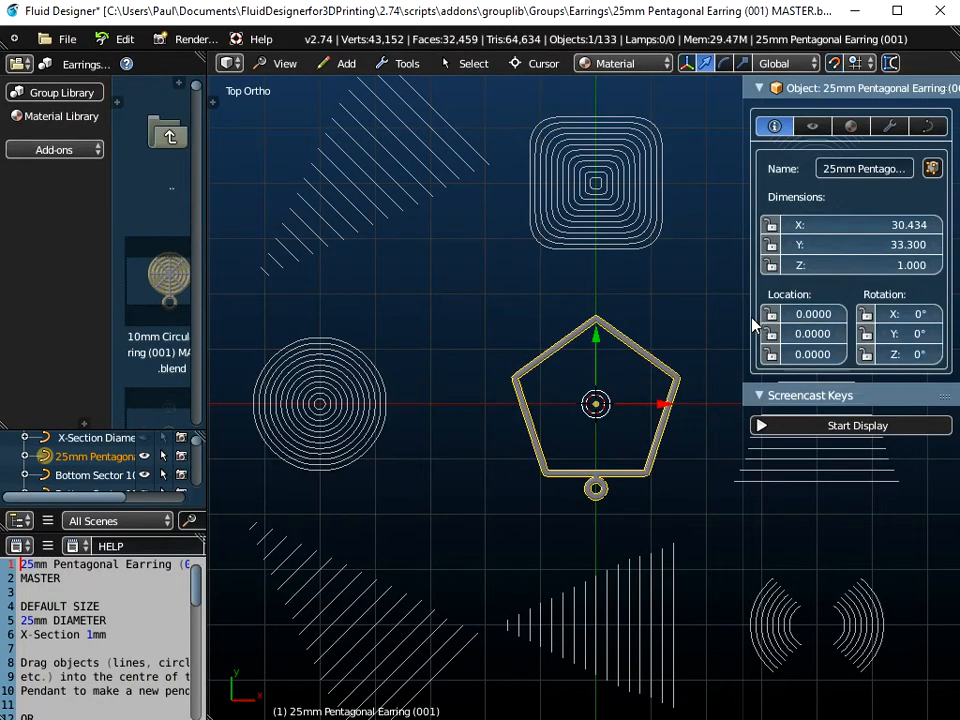
pyautogui.moveTo(741, 311); pyautogui.dragTo(704, 308)
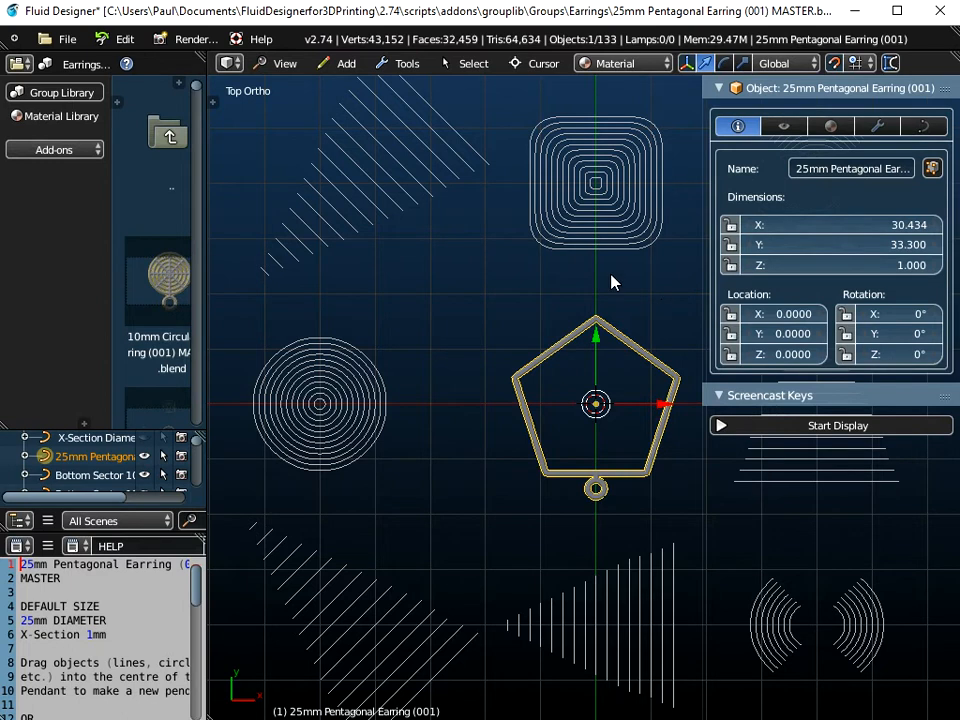
pyautogui.moveTo(603, 405); pyautogui.dragTo(673, 354, button='middle')
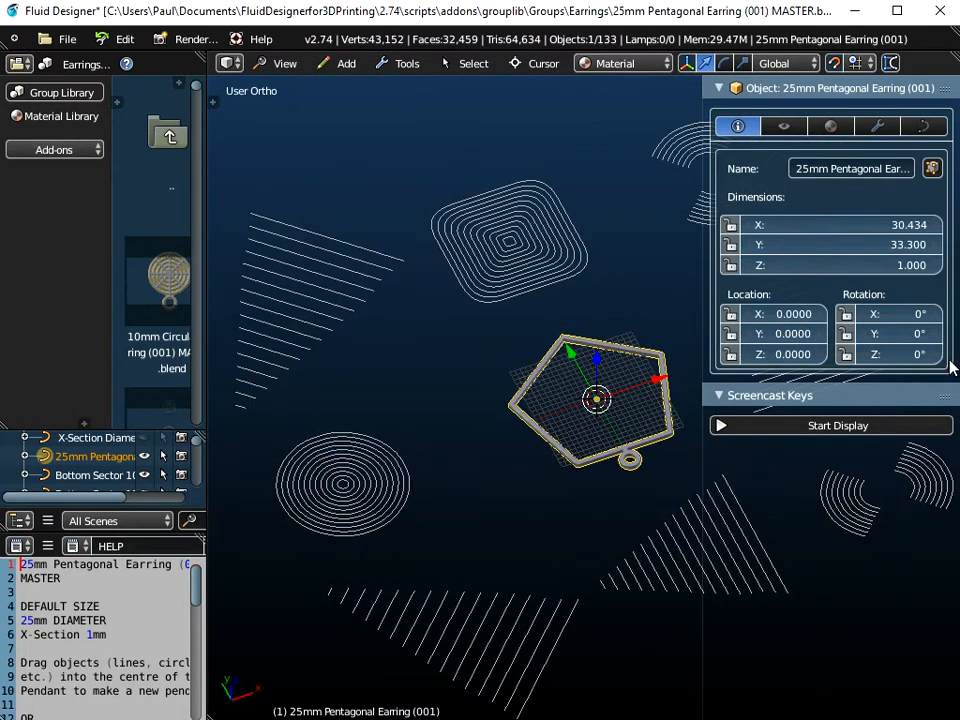
pyautogui.click(890, 354)
pyautogui.write('180')
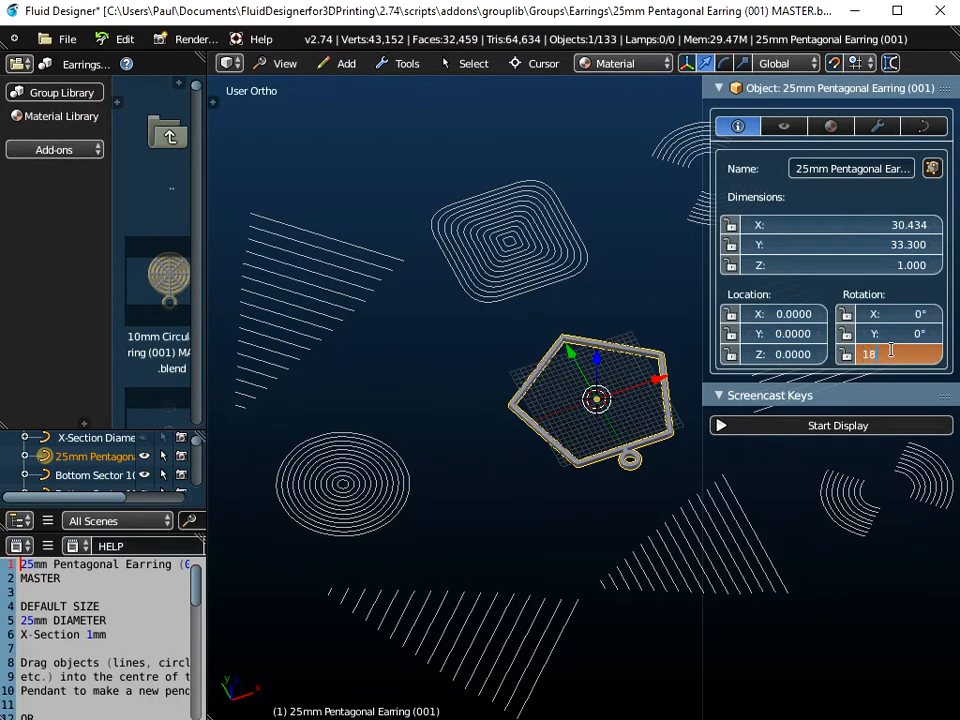
pyautogui.press('Return')
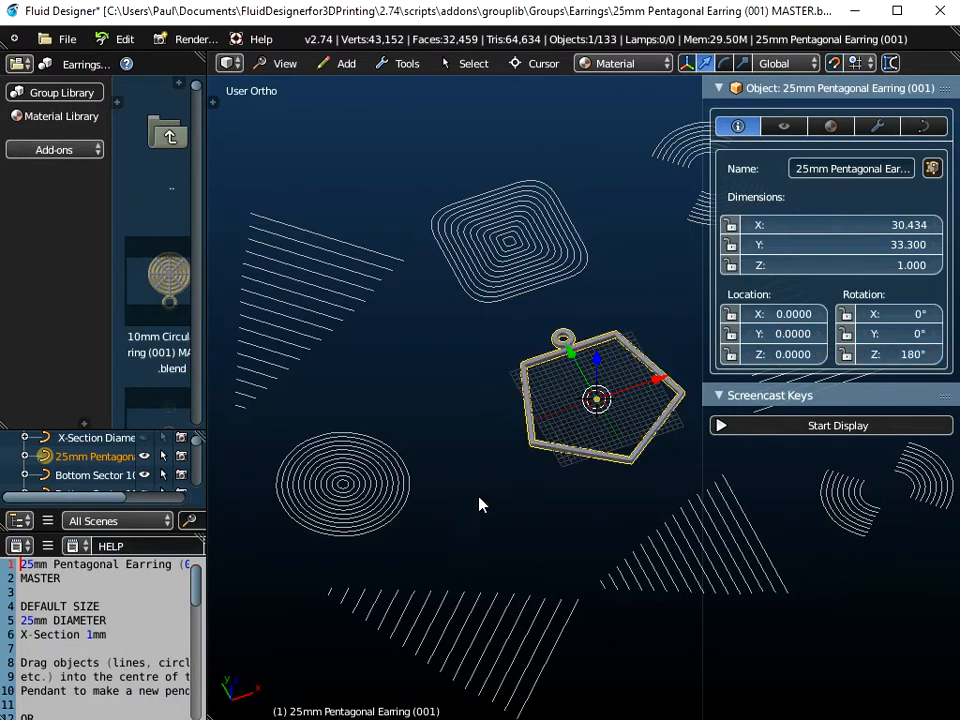
# Step: Show the whole earring in a close top view and start the Screencast Keys display, collapsing its settings
pyautogui.click(280, 63)
pyautogui.click(285, 151)
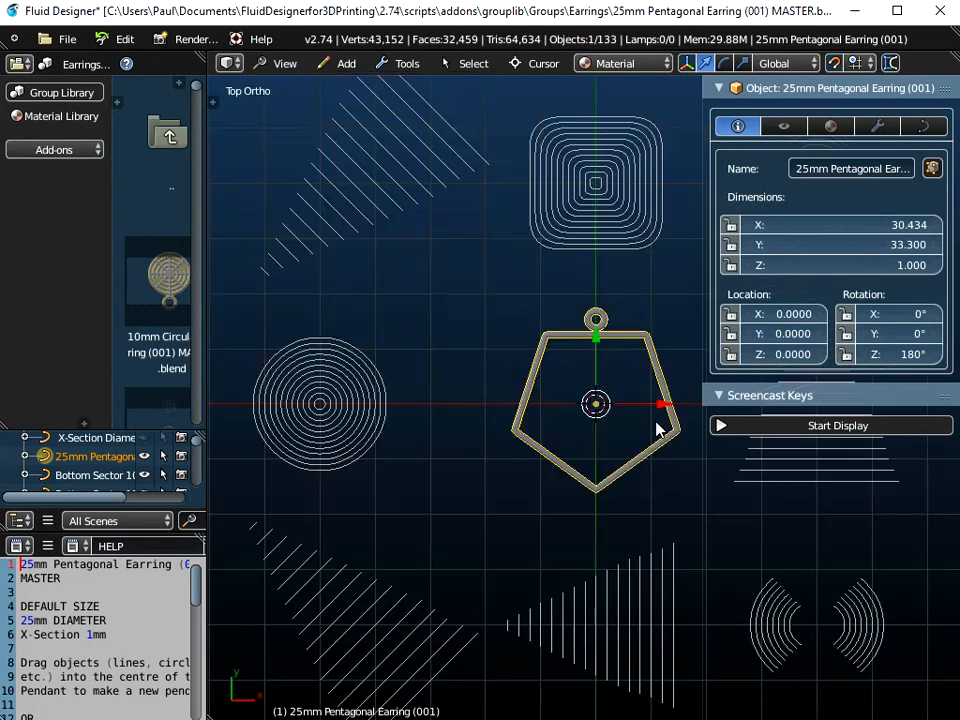
pyautogui.press('KP_Decimal')
pyautogui.scroll(2, 574, 426)
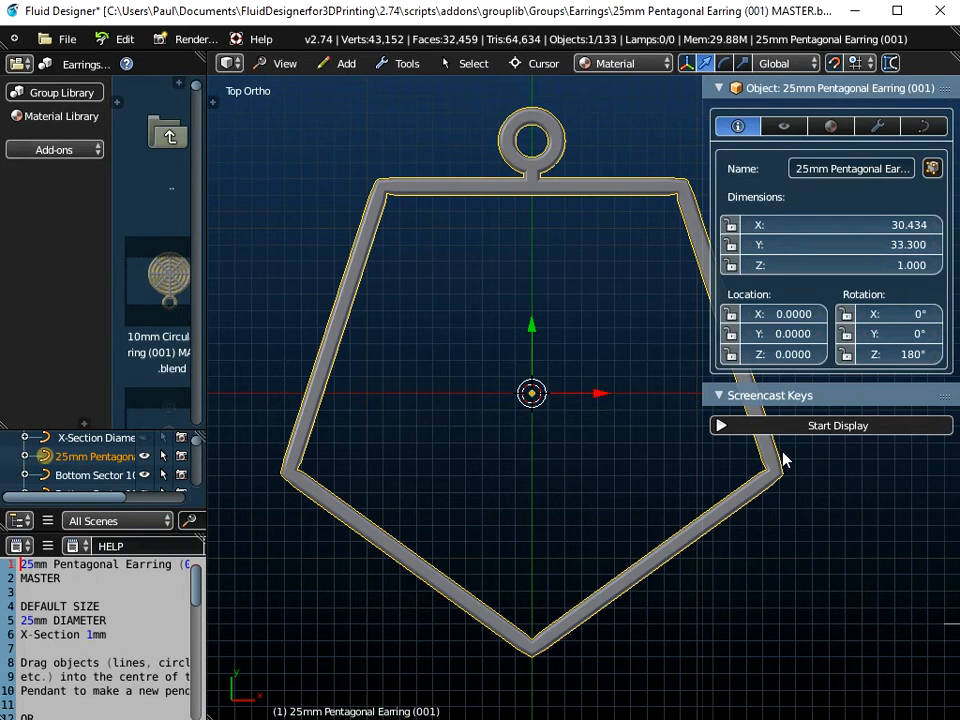
pyautogui.click(845, 427)
pyautogui.click(840, 396)
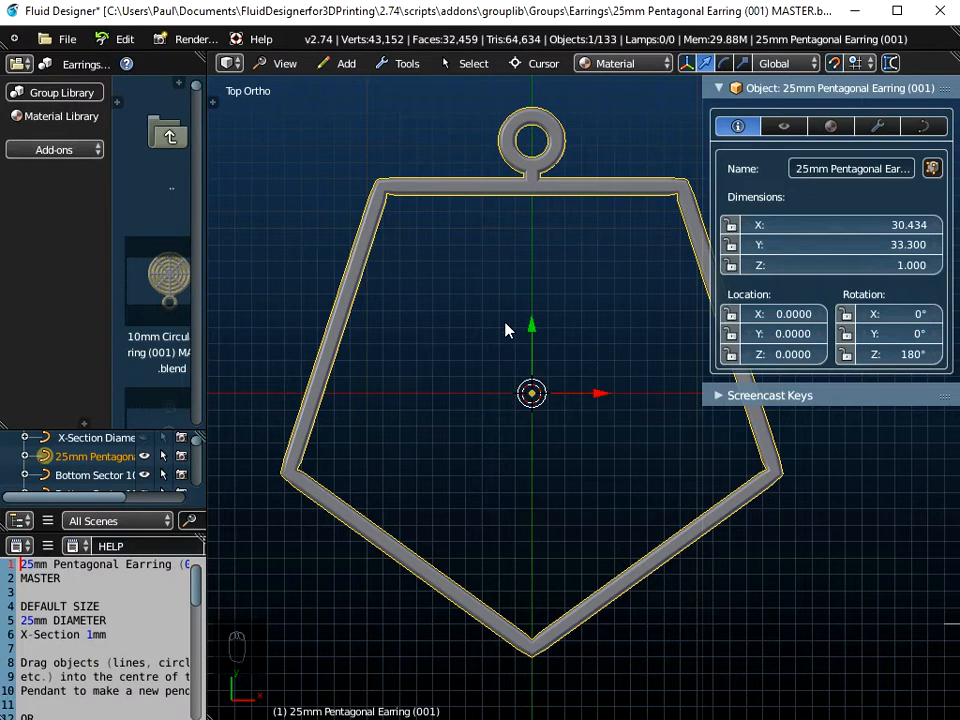
# Step: Switch the group library to the Patterns - Alphabet Snap Font category
pyautogui.click(86, 65)
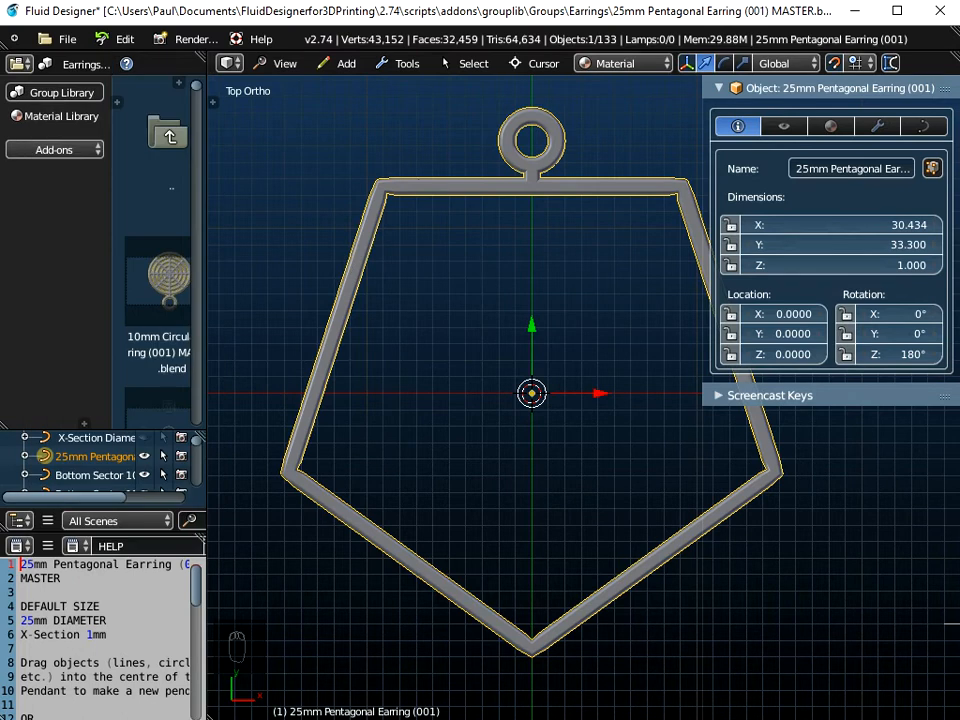
pyautogui.click(55, 93)
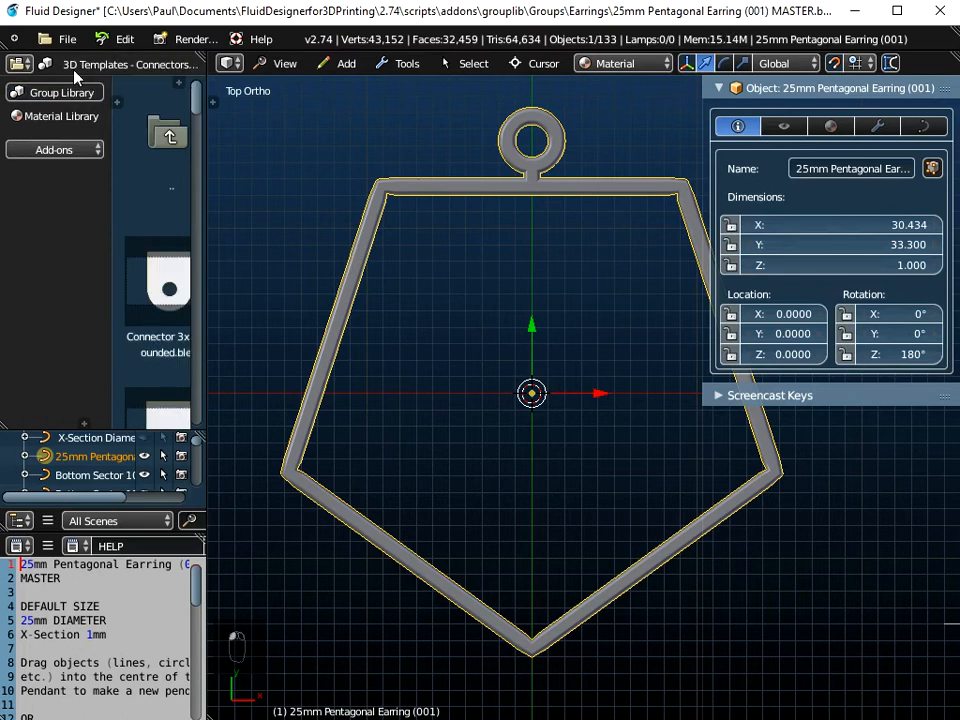
pyautogui.click(60, 65)
pyautogui.scroll(-17, 117, 505)
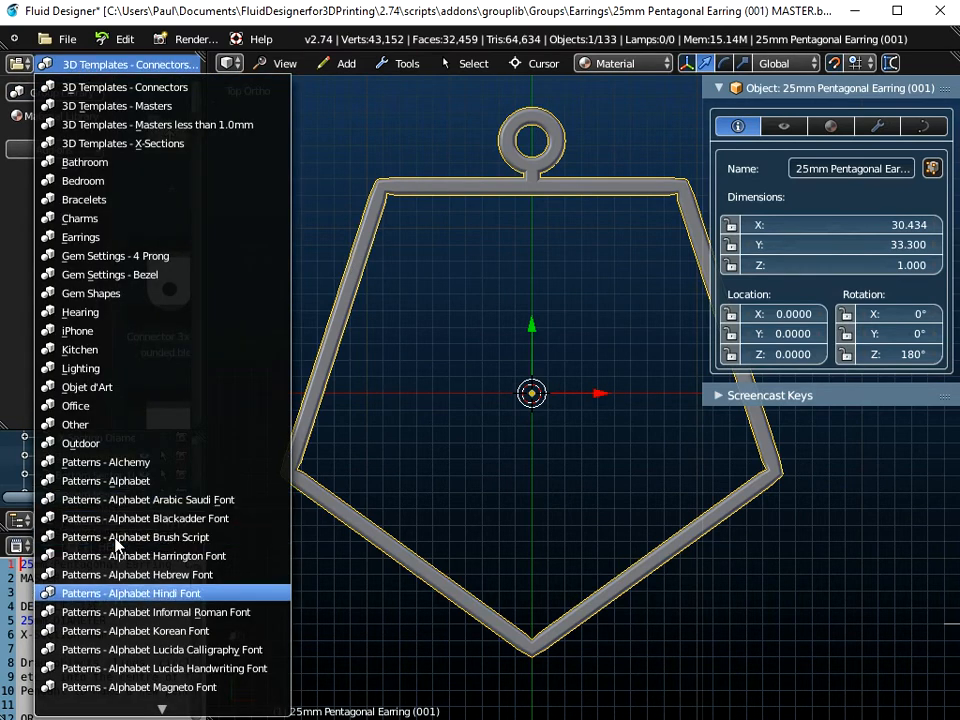
pyautogui.scroll(-4, 117, 545)
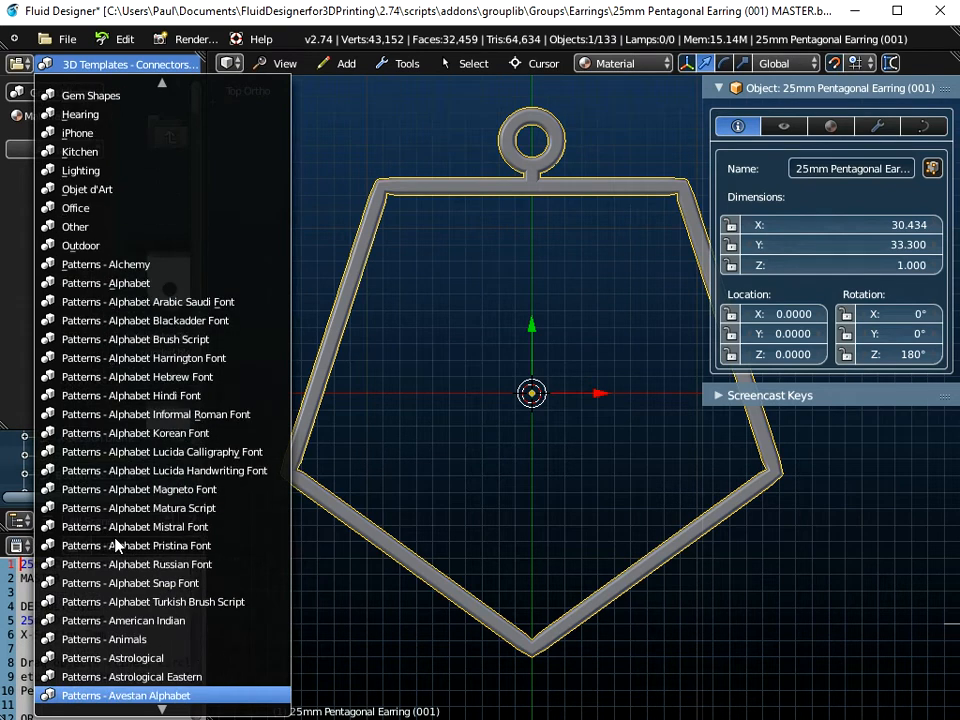
pyautogui.scroll(-3, 117, 545)
pyautogui.scroll(-2, 117, 545)
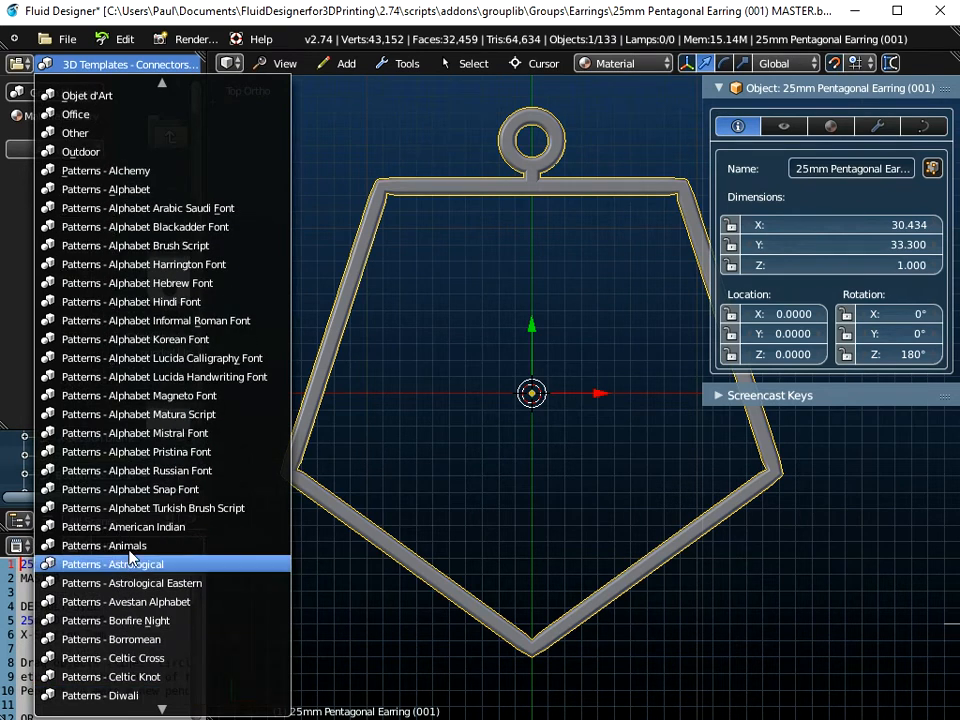
pyautogui.click(130, 490)
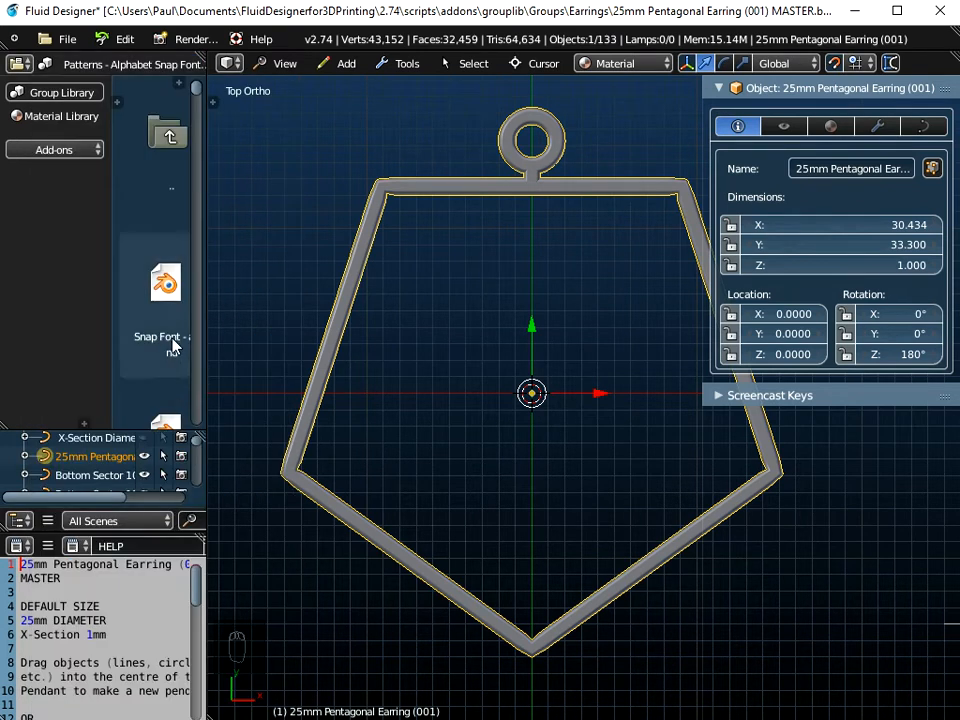
# Step: Widen the library browser and look through the lowercase Snap Font letters
pyautogui.moveTo(206, 317); pyautogui.dragTo(245, 317)
pyautogui.scroll(-5, 173, 305)
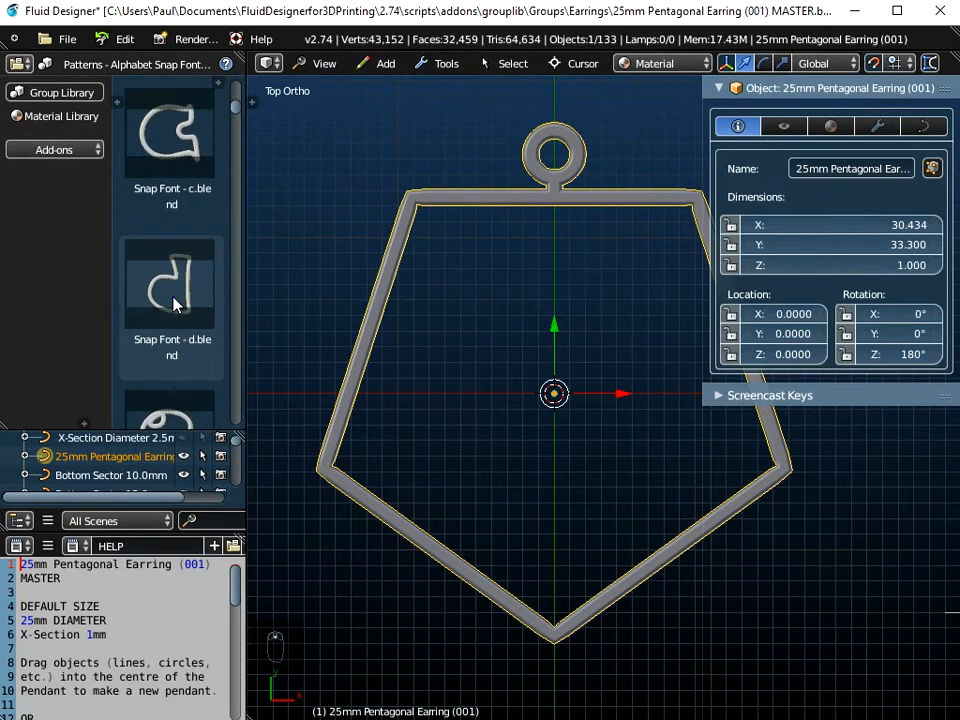
pyautogui.scroll(-5, 173, 305)
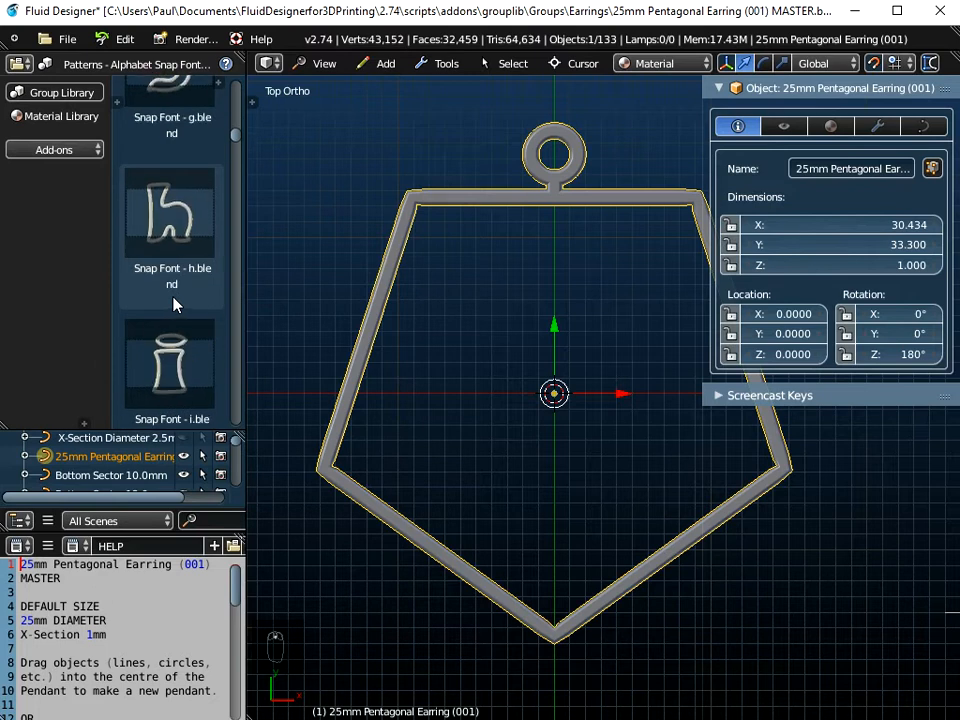
pyautogui.scroll(-3, 173, 305)
pyautogui.scroll(4, 173, 305)
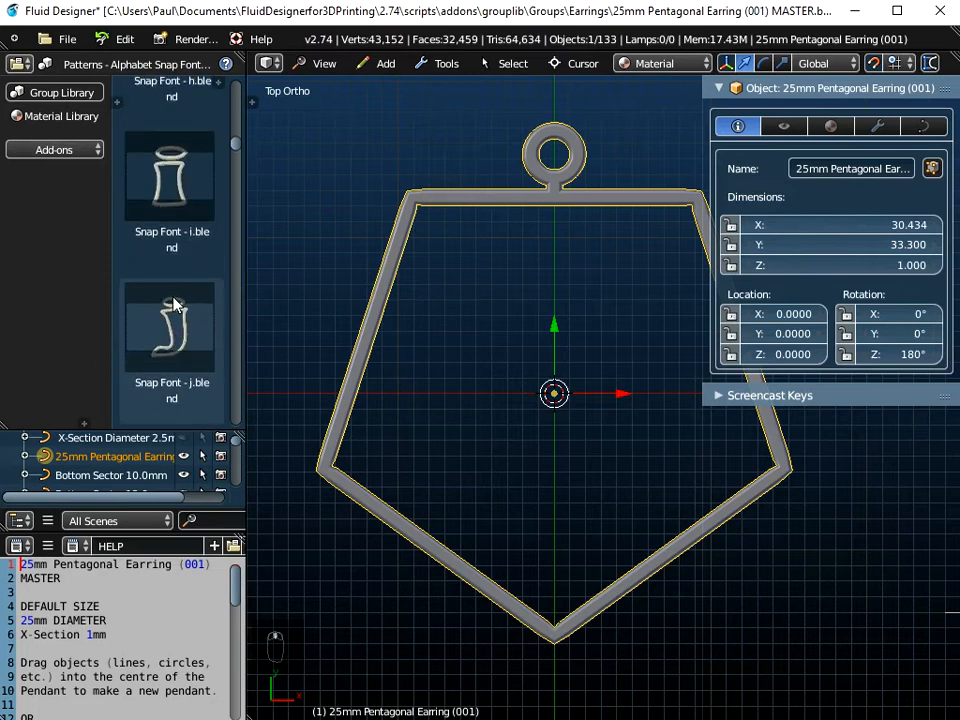
pyautogui.scroll(5, 173, 305)
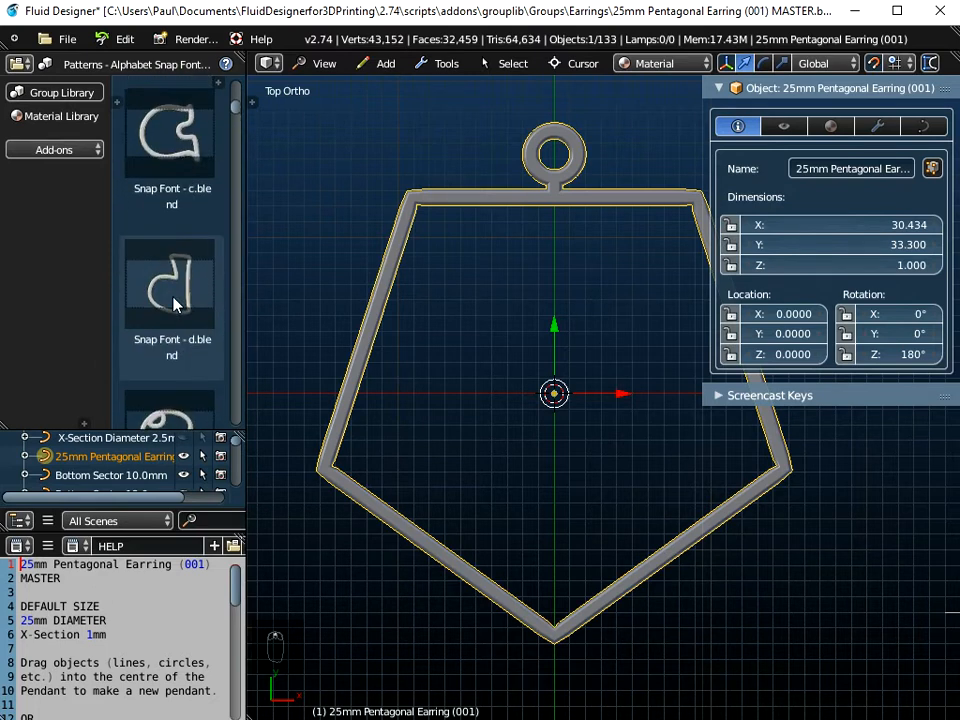
pyautogui.scroll(4, 173, 305)
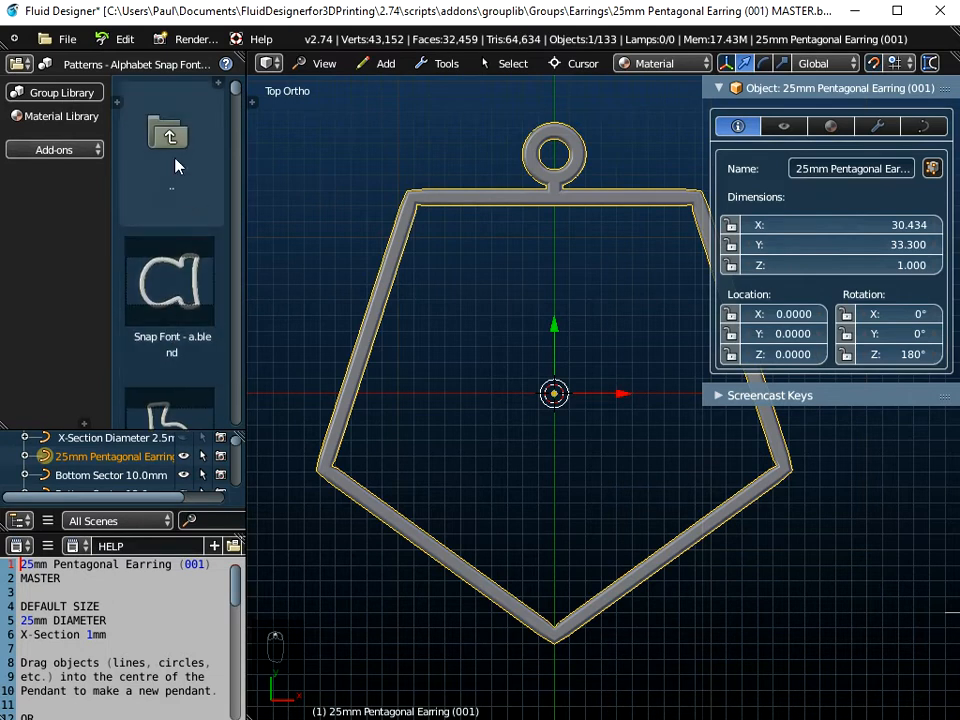
# Step: Append the Snap Font – S object from Snap Font – S.blend in the Patterns - Alphabet Snap Font folder
pyautogui.click(67, 38)
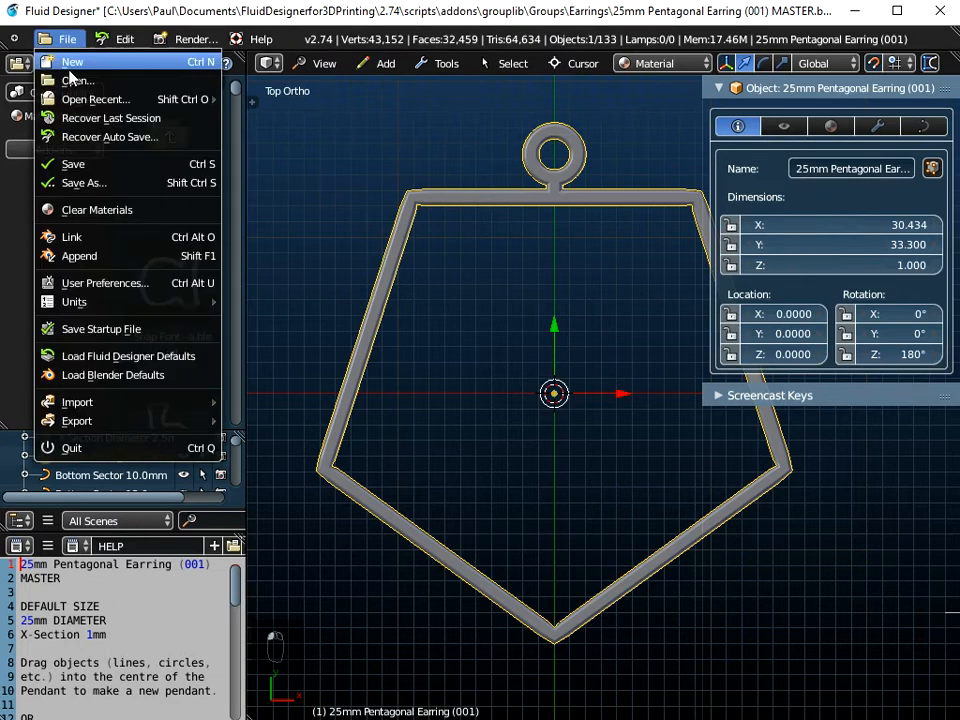
pyautogui.click(84, 260)
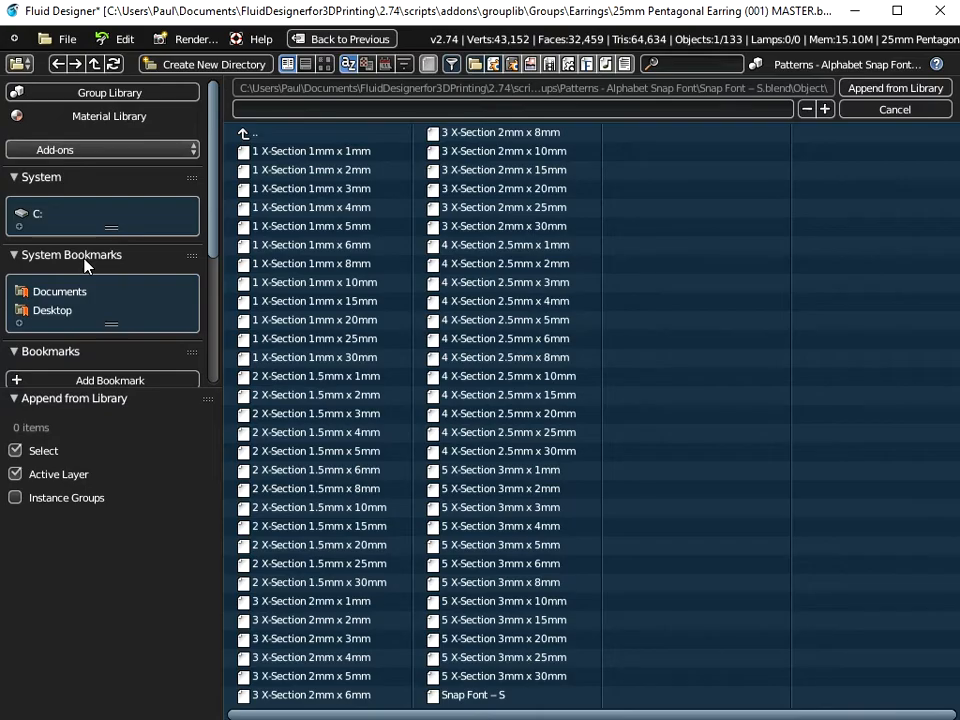
pyautogui.click(244, 135)
pyautogui.click(244, 135)
pyautogui.click(244, 135)
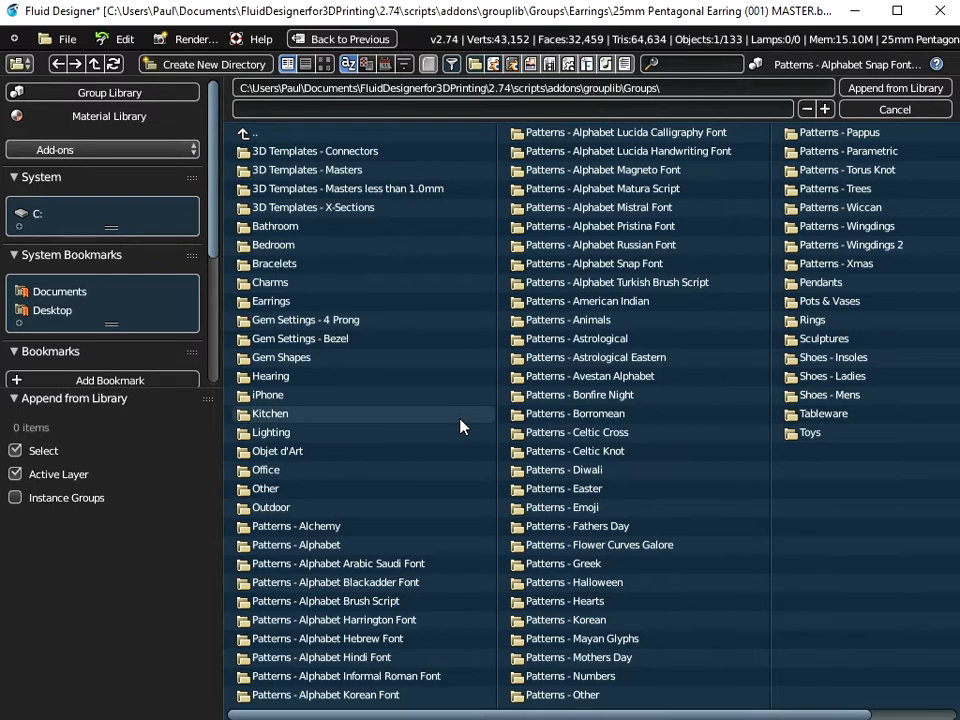
pyautogui.doubleClick(612, 266)
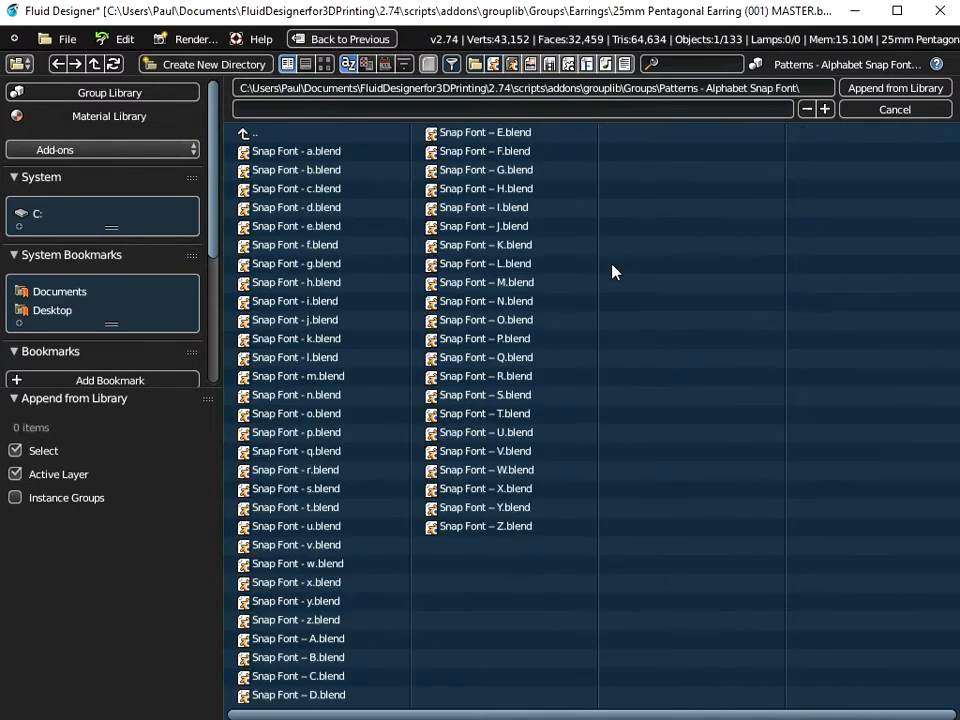
pyautogui.doubleClick(474, 397)
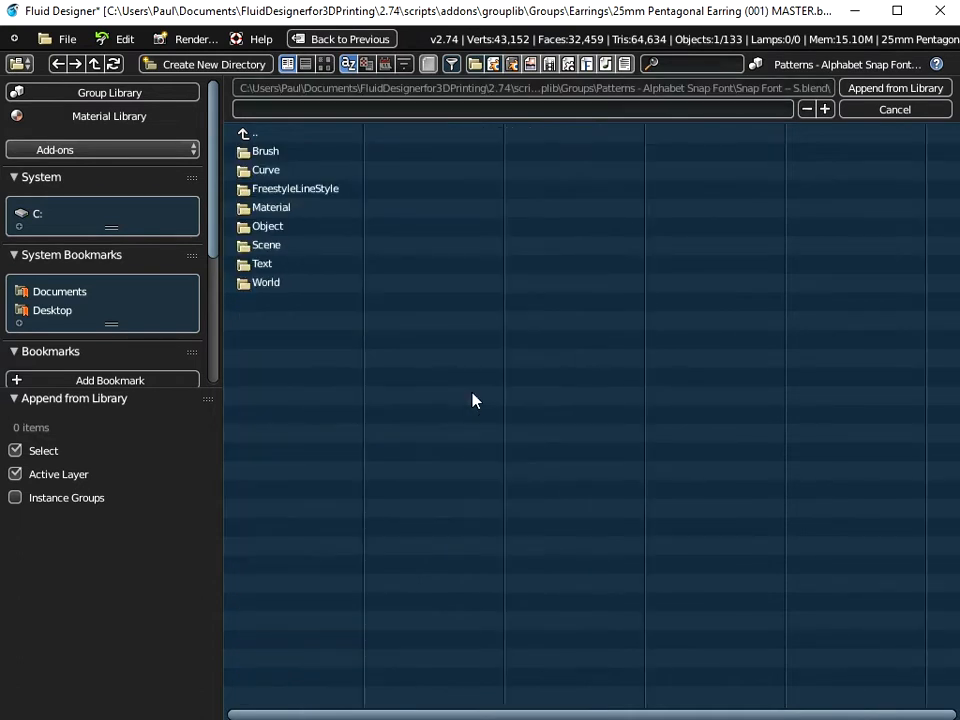
pyautogui.doubleClick(268, 226)
pyautogui.click(450, 698)
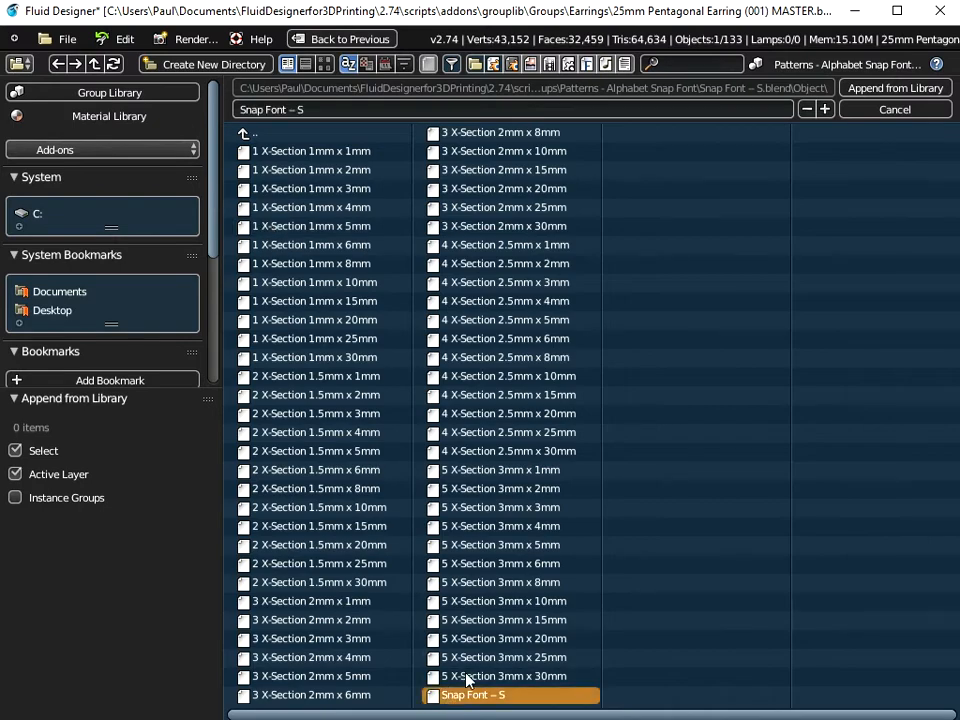
pyautogui.click(887, 90)
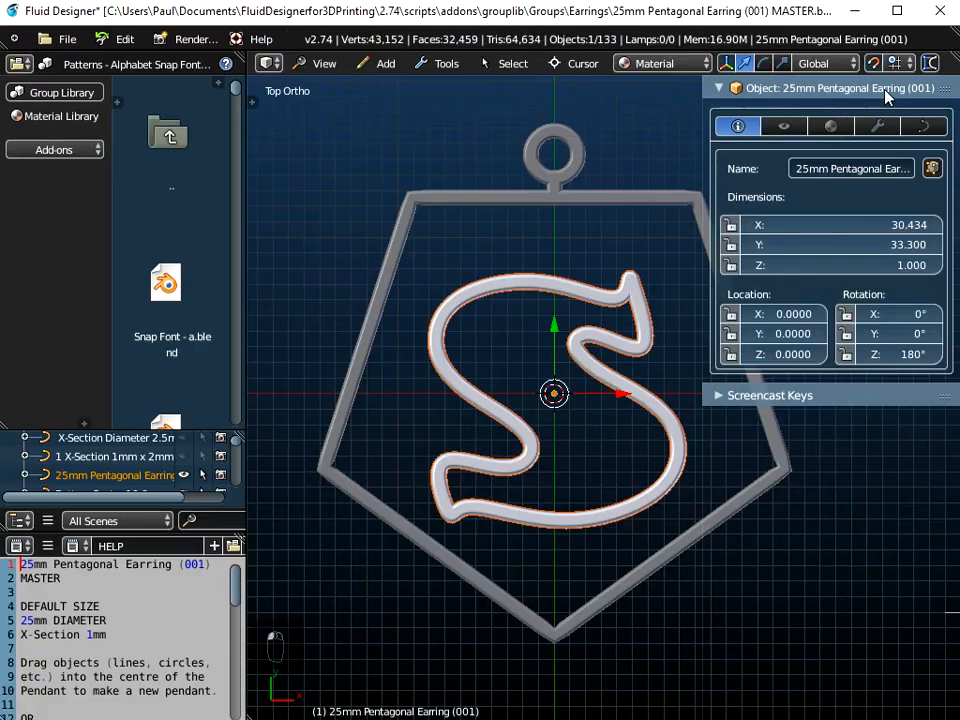
# Step: Scale the Snap Font S uniformly to 0.6 and apply its scale
pyautogui.rightClick(641, 344)
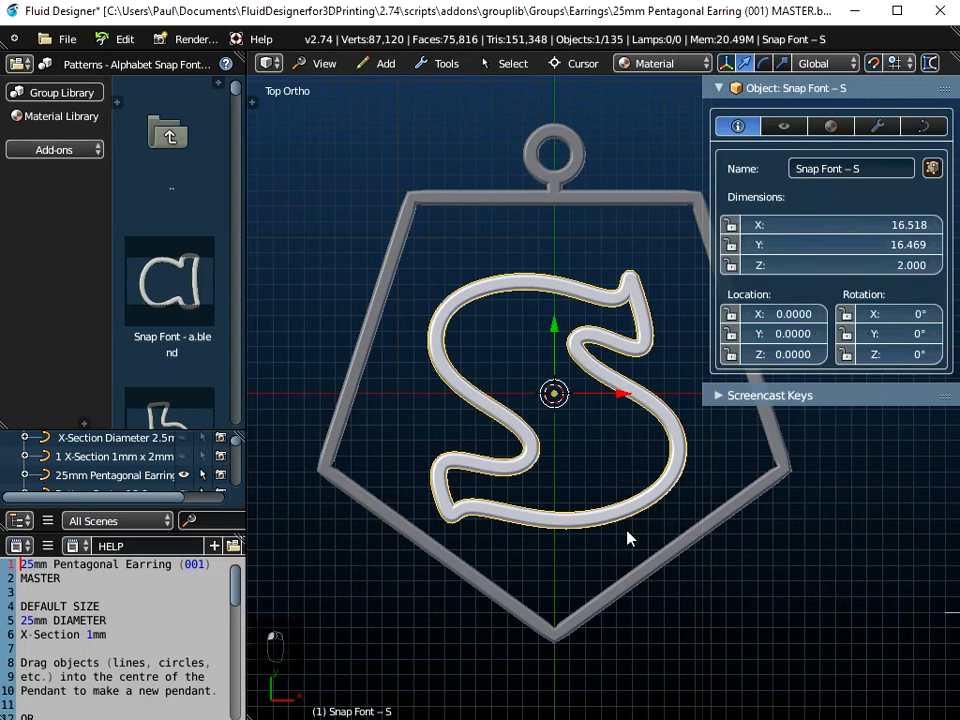
pyautogui.moveTo(704, 475); pyautogui.dragTo(785, 468)
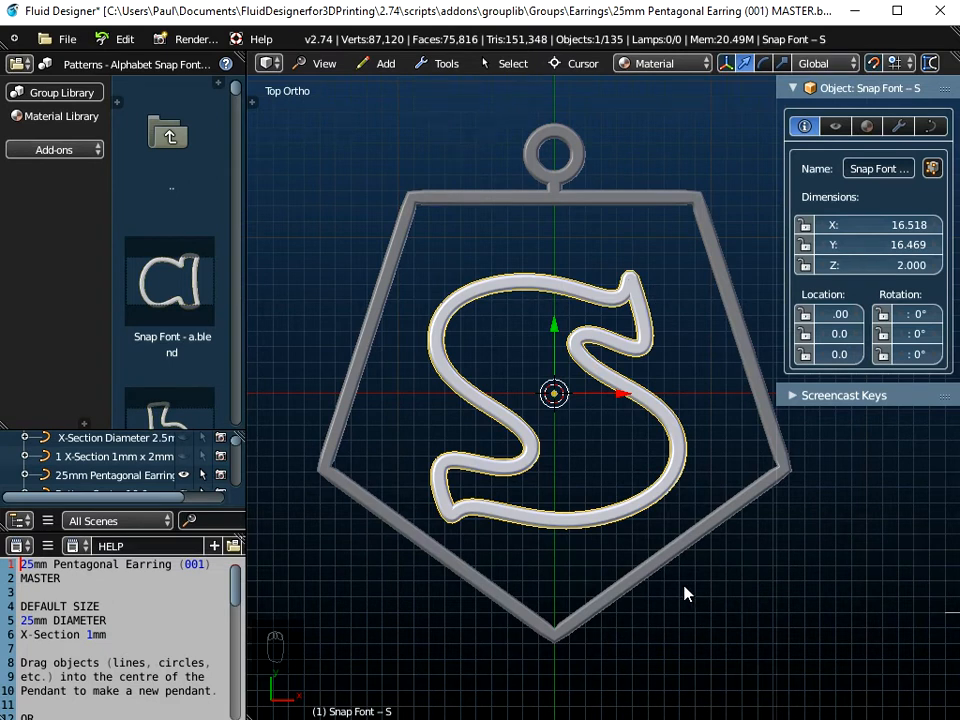
pyautogui.press('s')
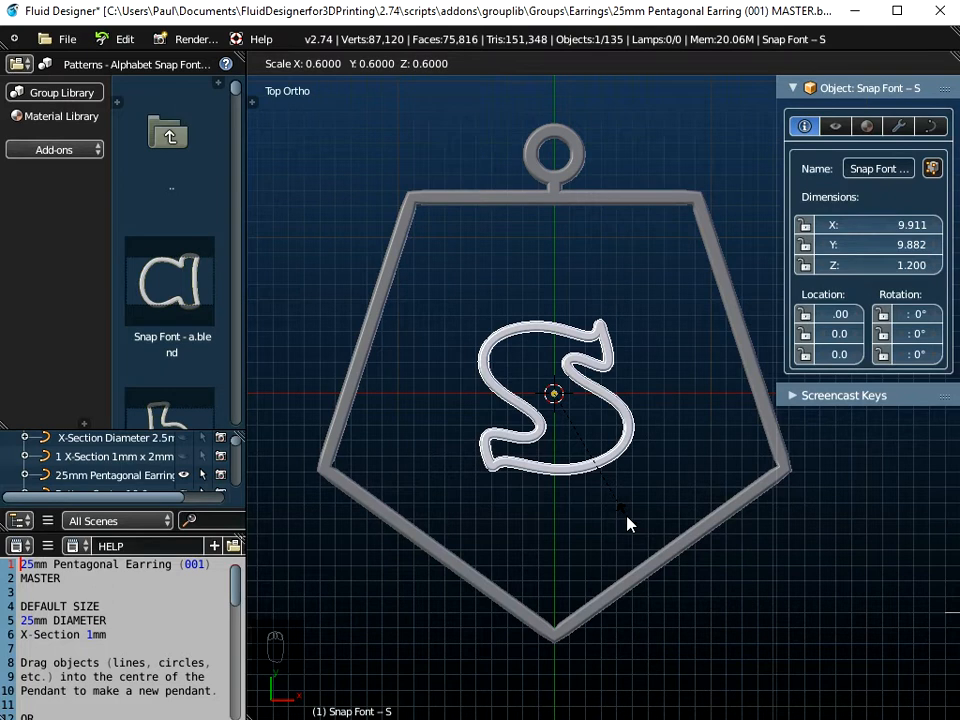
pyautogui.click(628, 523)
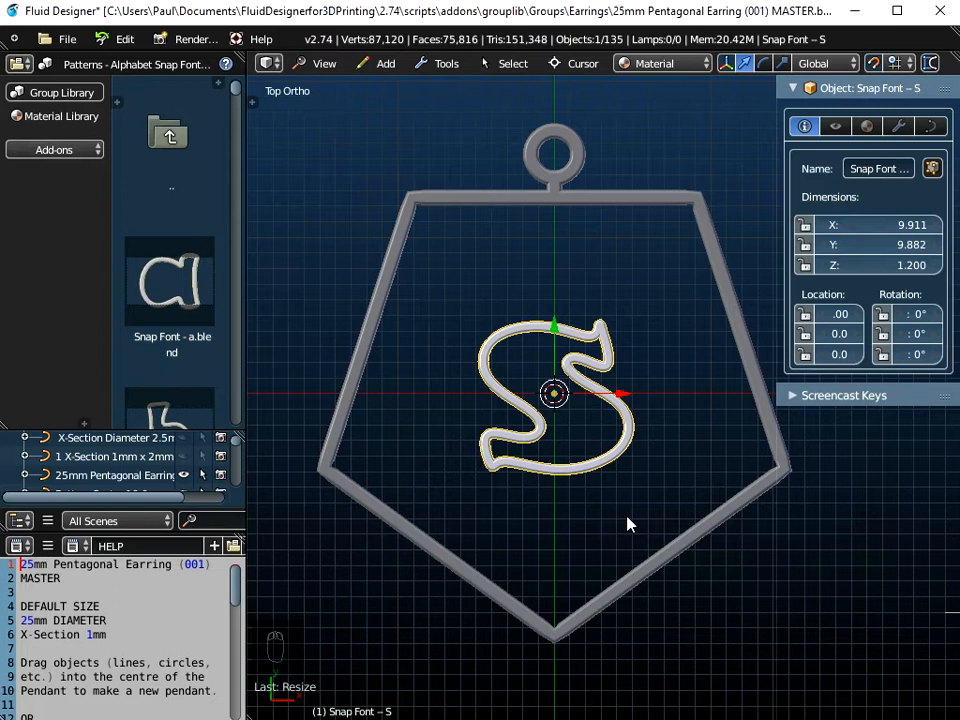
pyautogui.hotkey('ctrl', 'a')
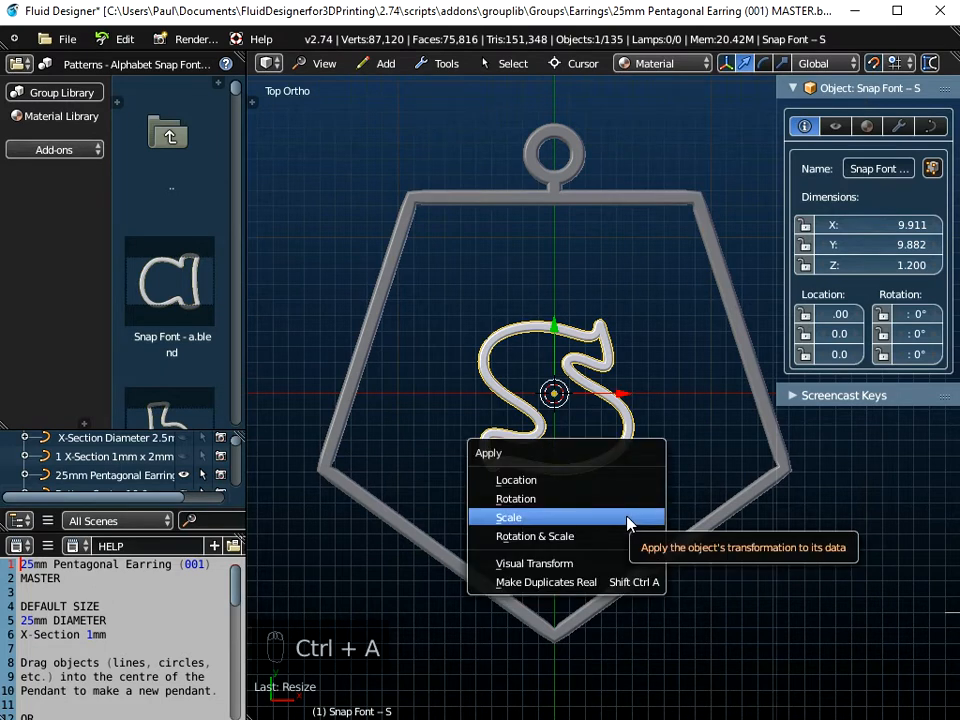
pyautogui.click(628, 518)
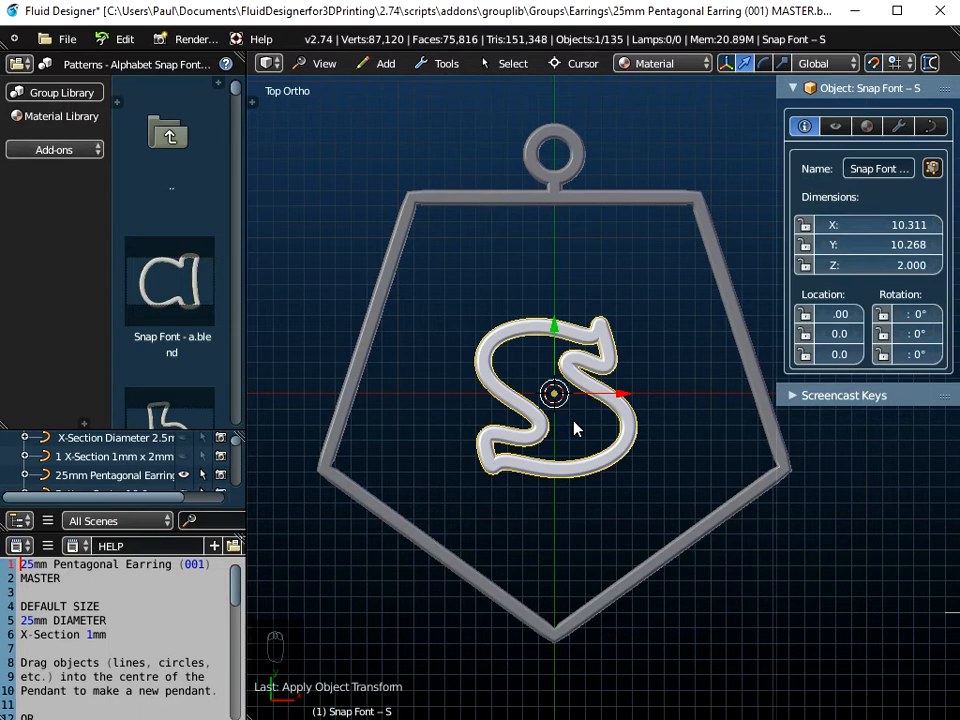
# Step: Move the S towards the frame's upper-left corner, to X -5.0 and Y 7.0
pyautogui.scroll(1, 560, 405)
pyautogui.press('g')
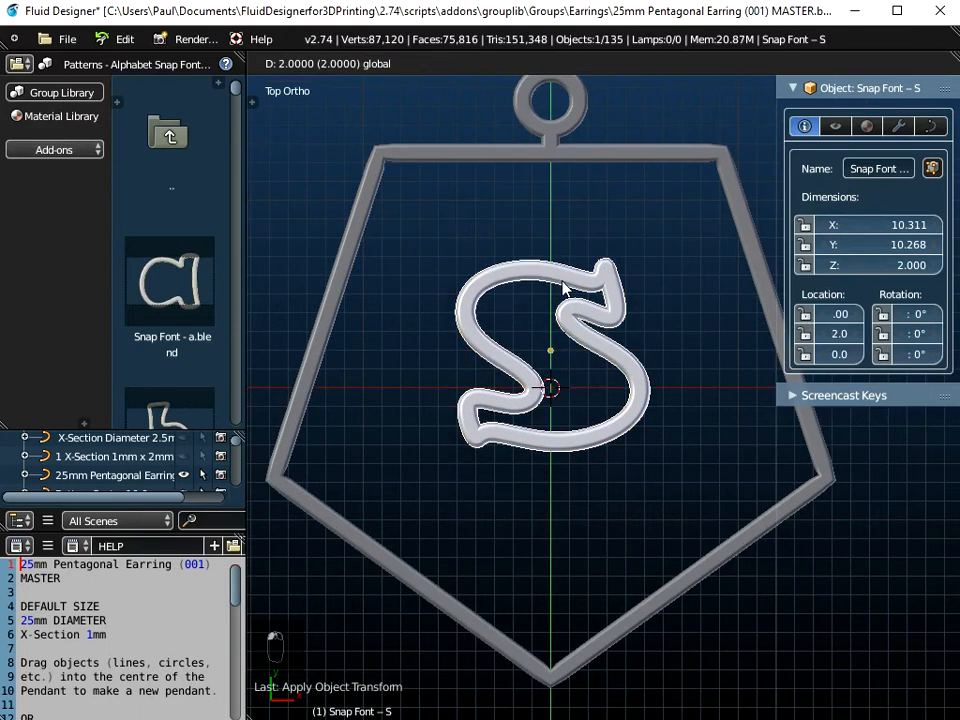
pyautogui.click(579, 189)
pyautogui.scroll(2, 561, 262)
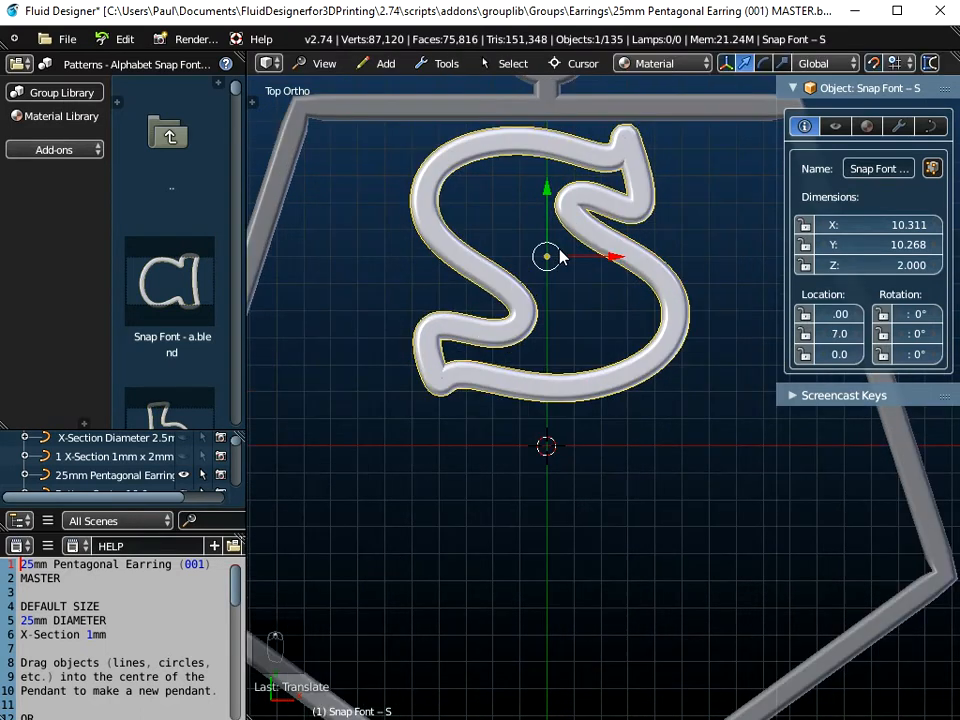
pyautogui.moveTo(613, 257); pyautogui.dragTo(489, 261)
pyautogui.keyDown('shift'); pyautogui.moveTo(467, 302); pyautogui.dragTo(613, 444, button='middle'); pyautogui.keyUp('shift')
pyautogui.scroll(2, 612, 442)
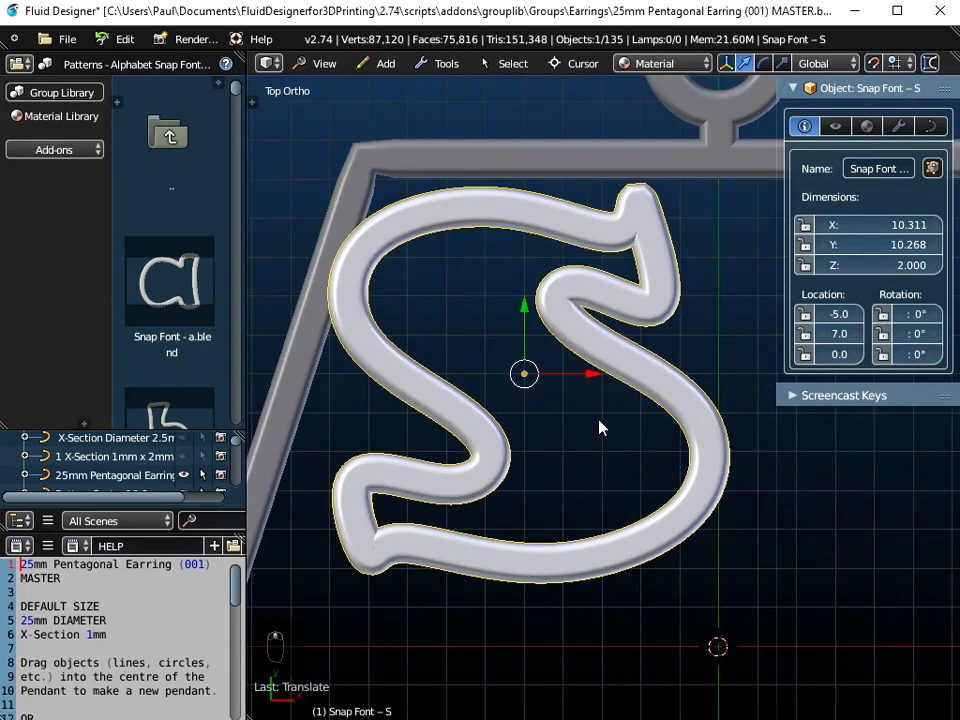
# Step: Turn off snapping and raise the S to about Y 7.6 so it meets the frame's top bar
pyautogui.click(875, 65)
pyautogui.moveTo(524, 313); pyautogui.dragTo(538, 292)
pyautogui.scroll(-2, 548, 403)
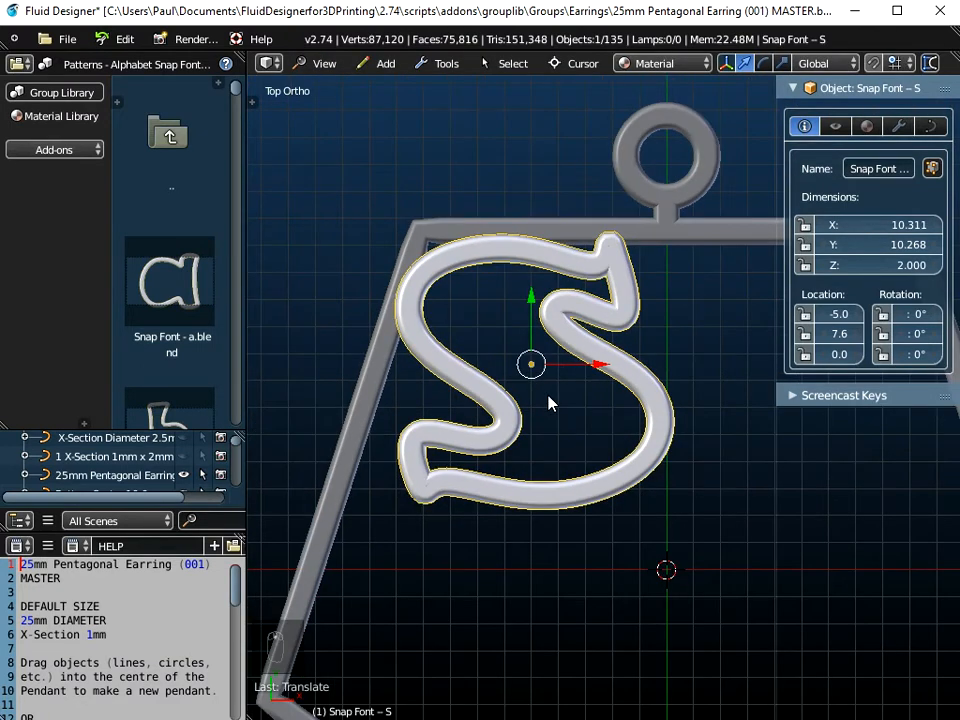
pyautogui.scroll(-3, 548, 403)
pyautogui.keyDown('shift'); pyautogui.moveTo(649, 493); pyautogui.dragTo(571, 405, button='middle'); pyautogui.keyUp('shift')
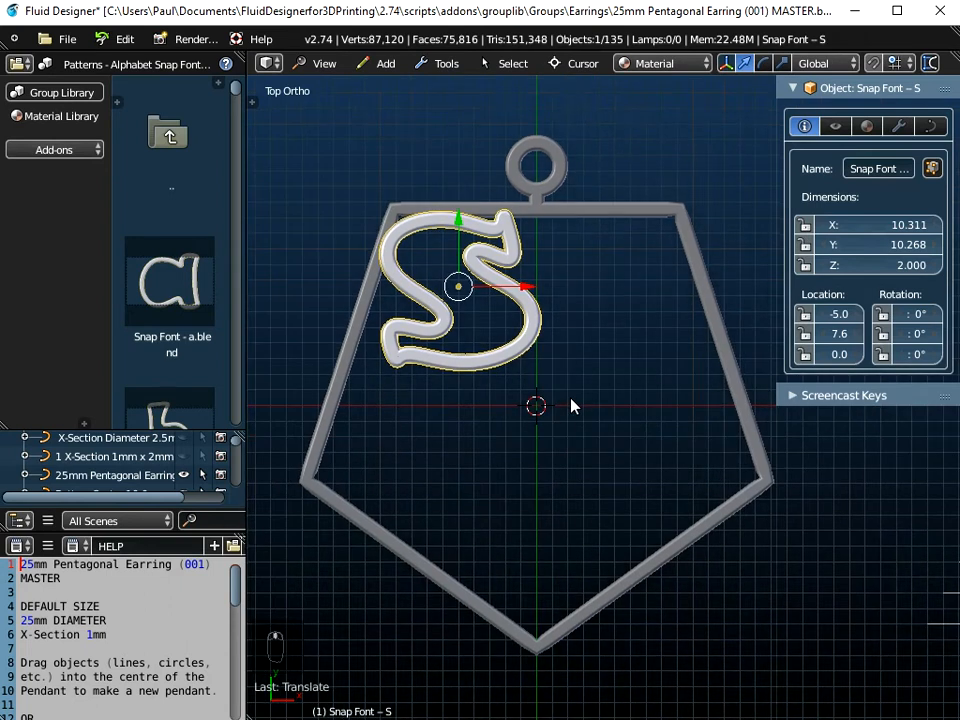
# Step: Append the Snap Font – U object from Snap Font – U.blend in the Patterns - Alphabet Snap Font folder
pyautogui.click(64, 39)
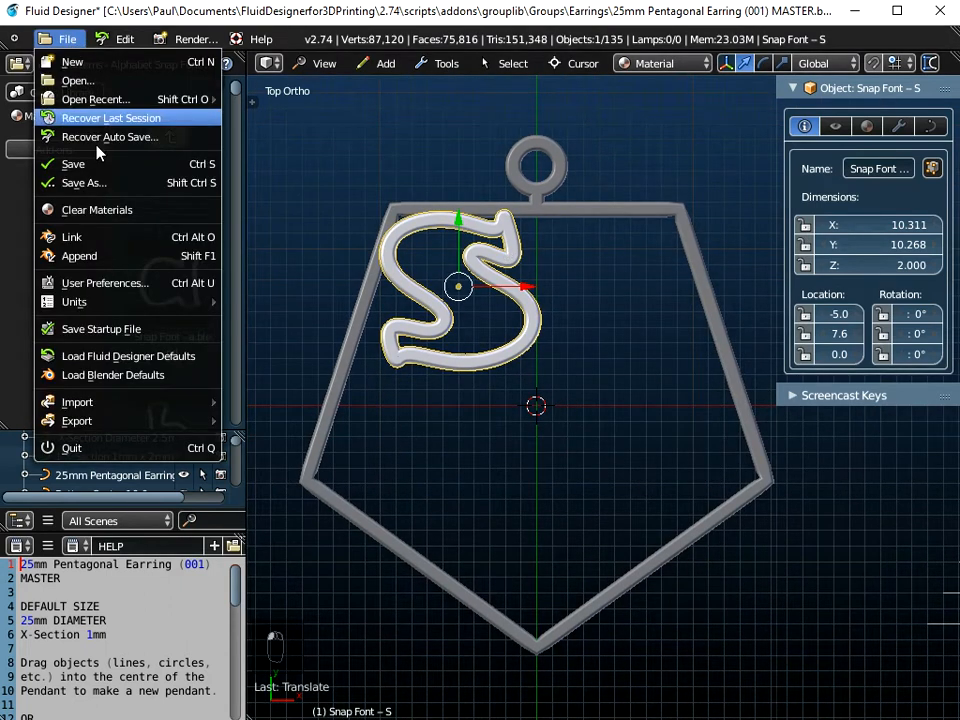
pyautogui.click(97, 258)
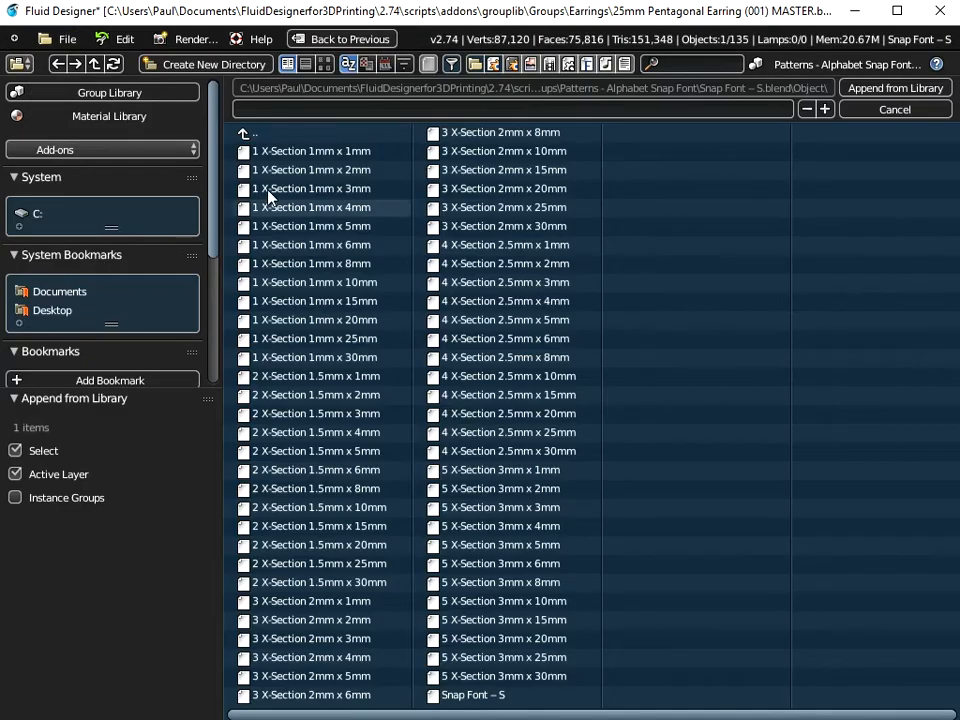
pyautogui.click(251, 134)
pyautogui.click(251, 134)
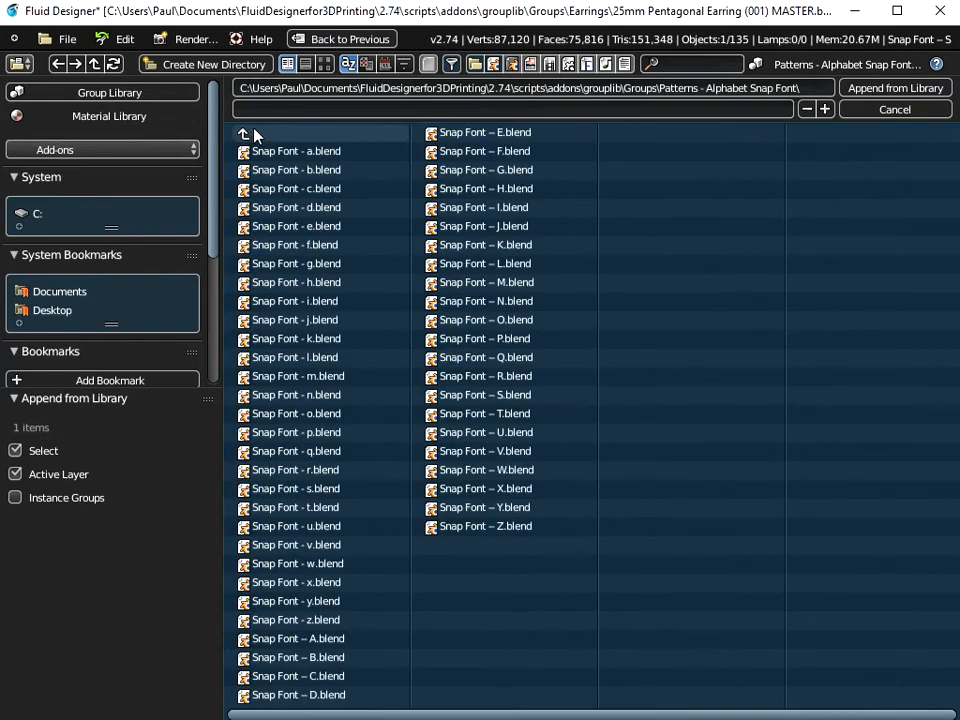
pyautogui.click(435, 438)
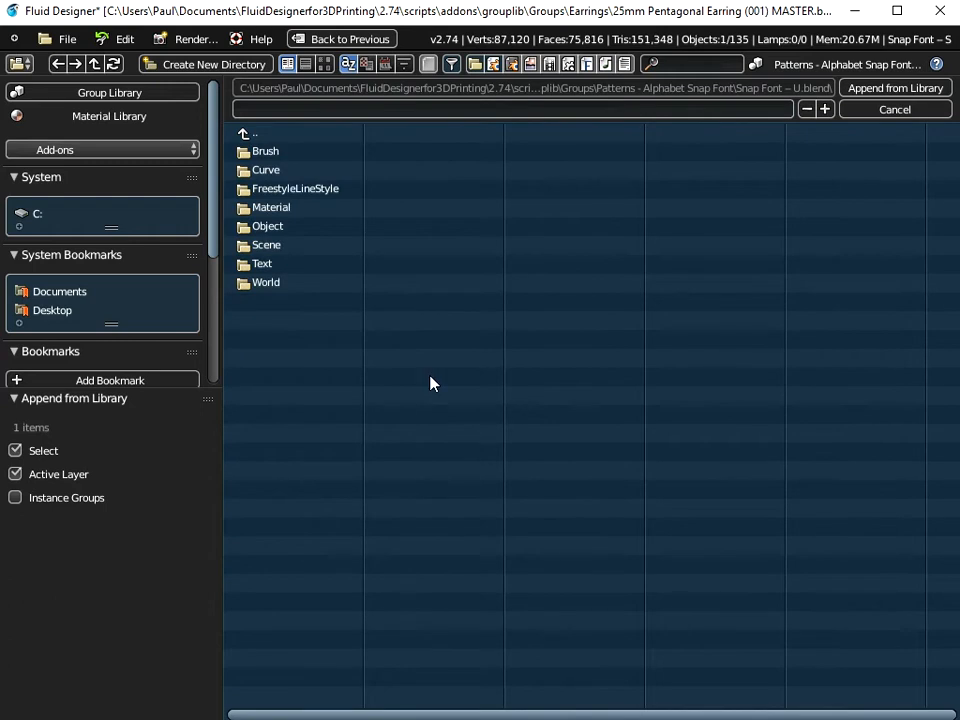
pyautogui.click(280, 226)
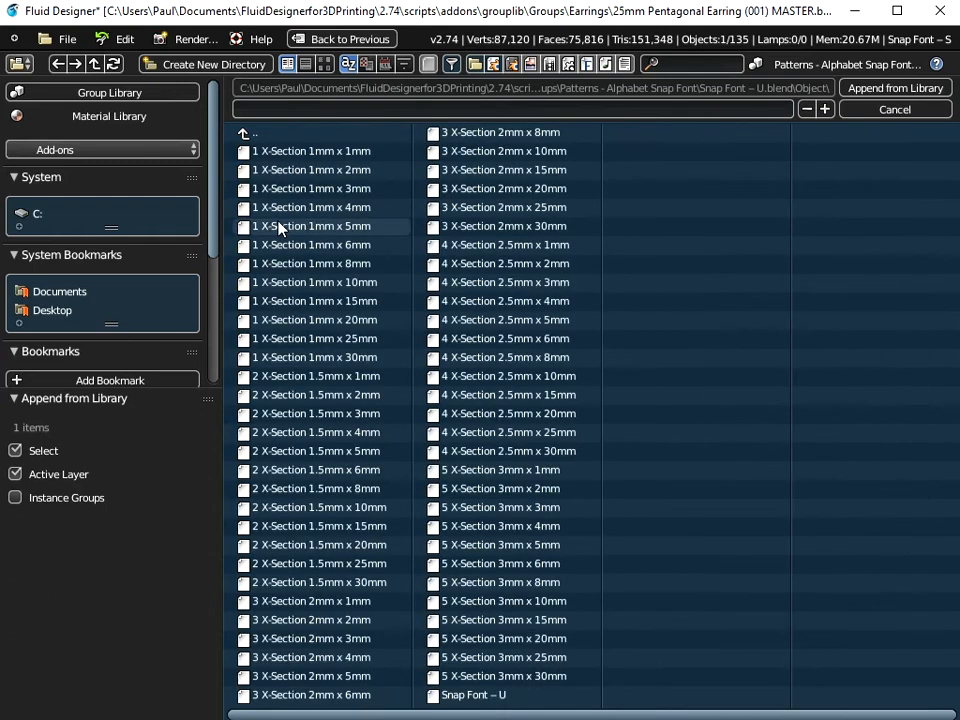
pyautogui.click(468, 696)
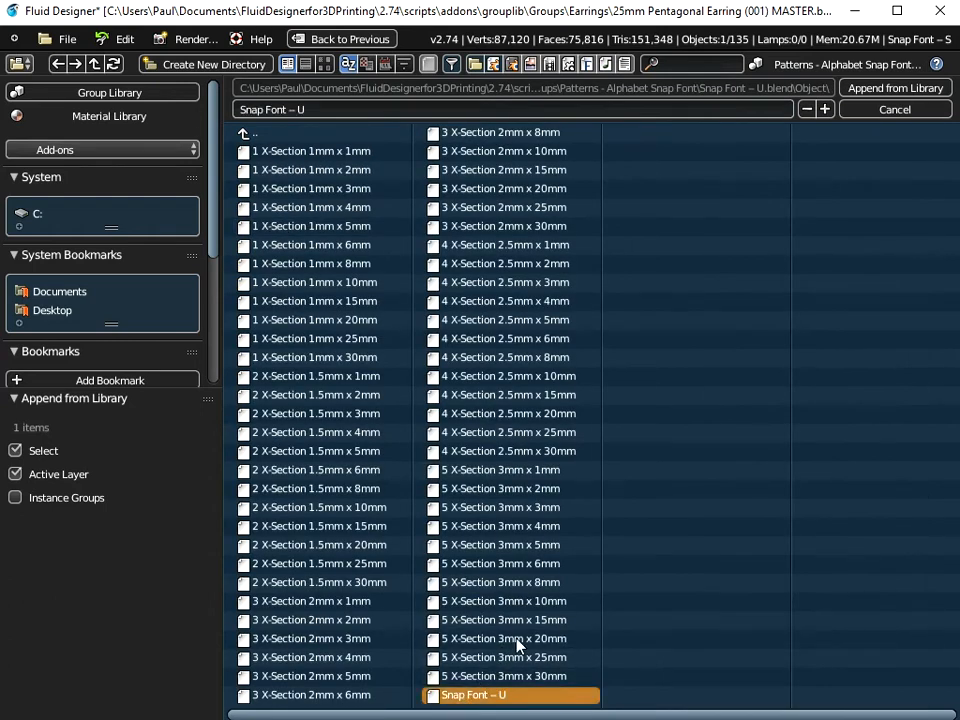
pyautogui.click(893, 88)
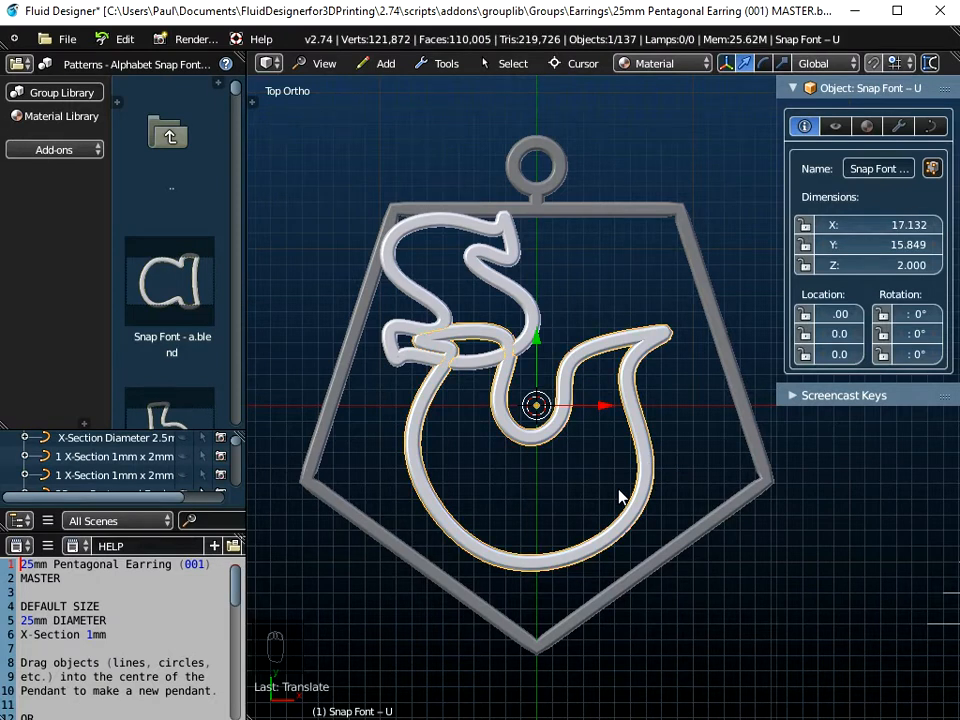
# Step: Scale the Snap Font U uniformly to 0.6 and apply its scale
pyautogui.press('s')
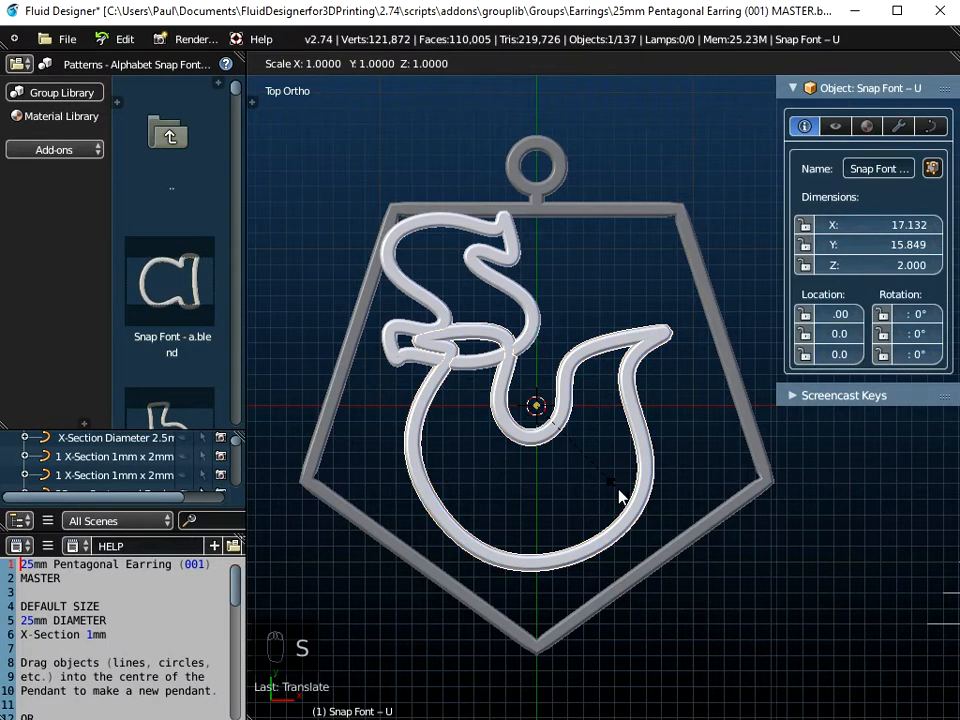
pyautogui.write('0.6')
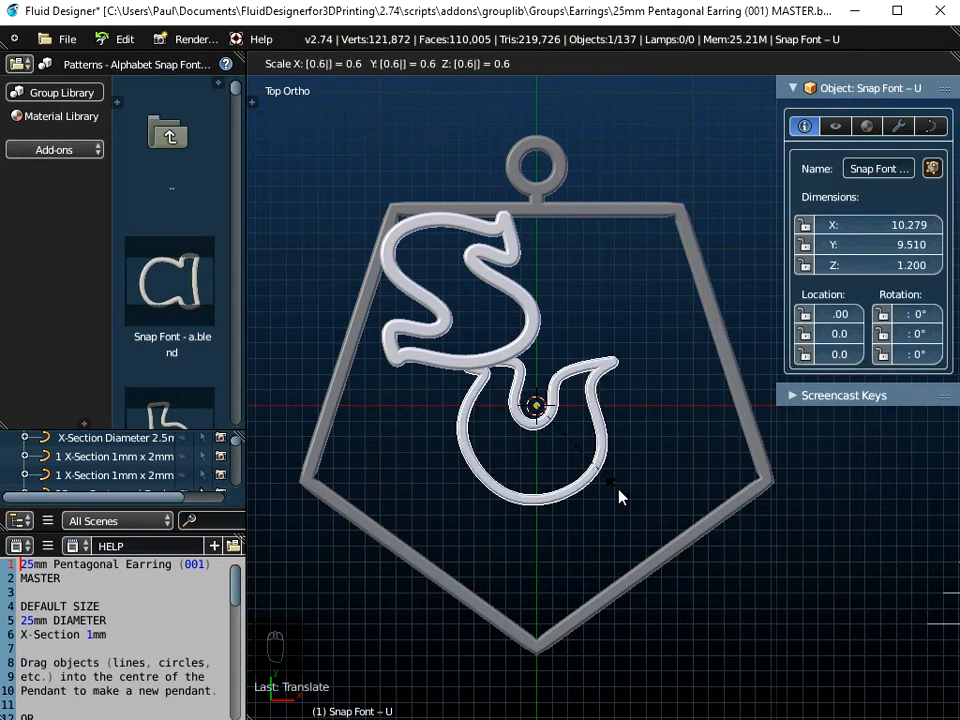
pyautogui.press('Return')
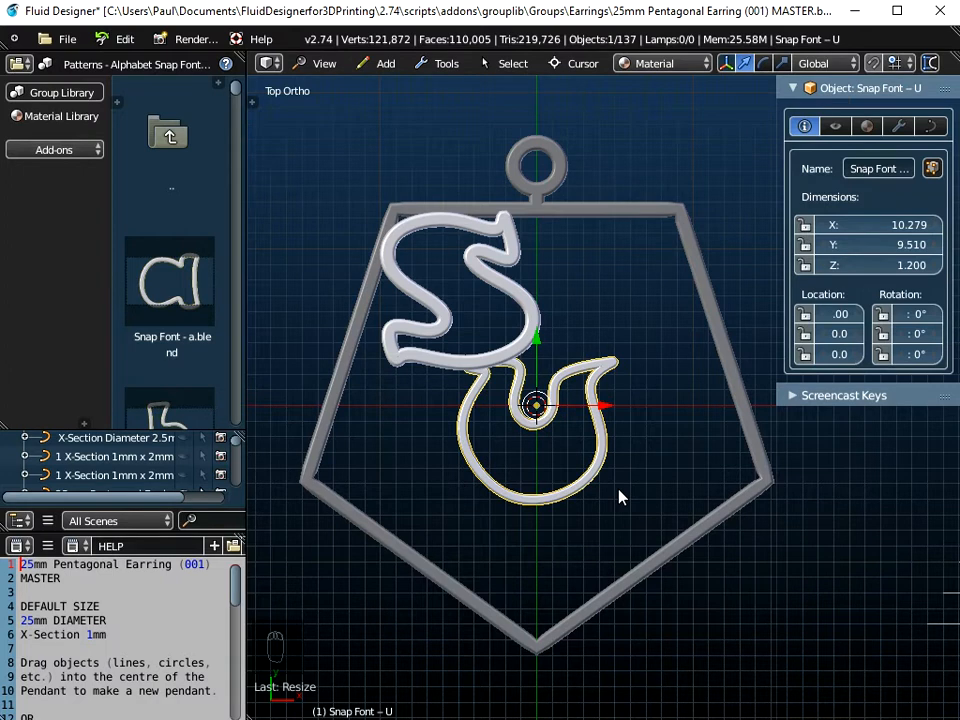
pyautogui.hotkey('ctrl', 'a')
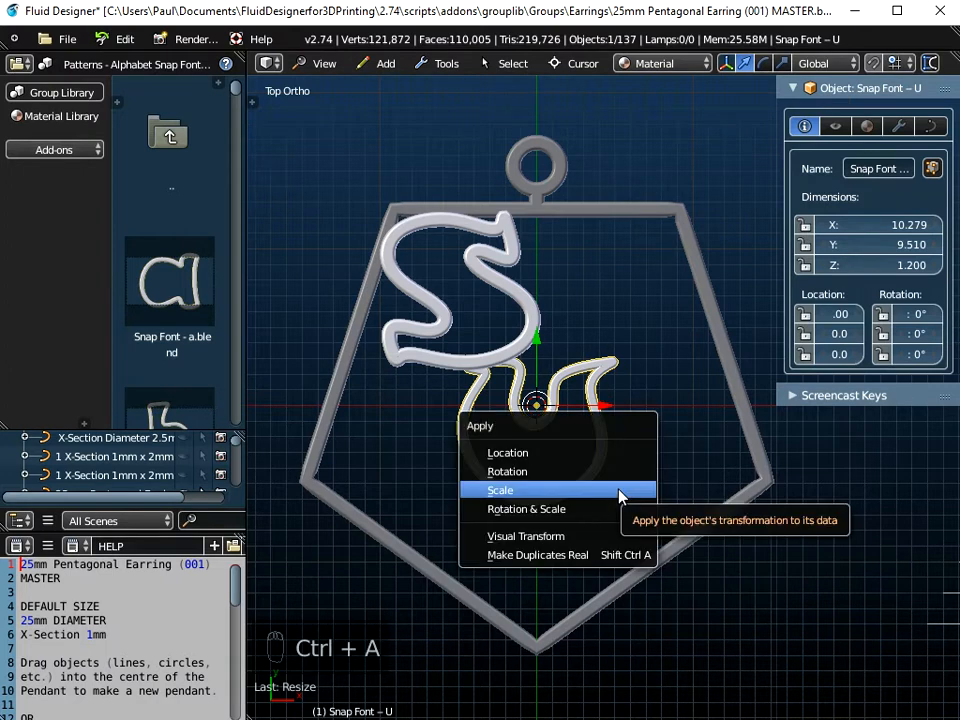
pyautogui.click(619, 491)
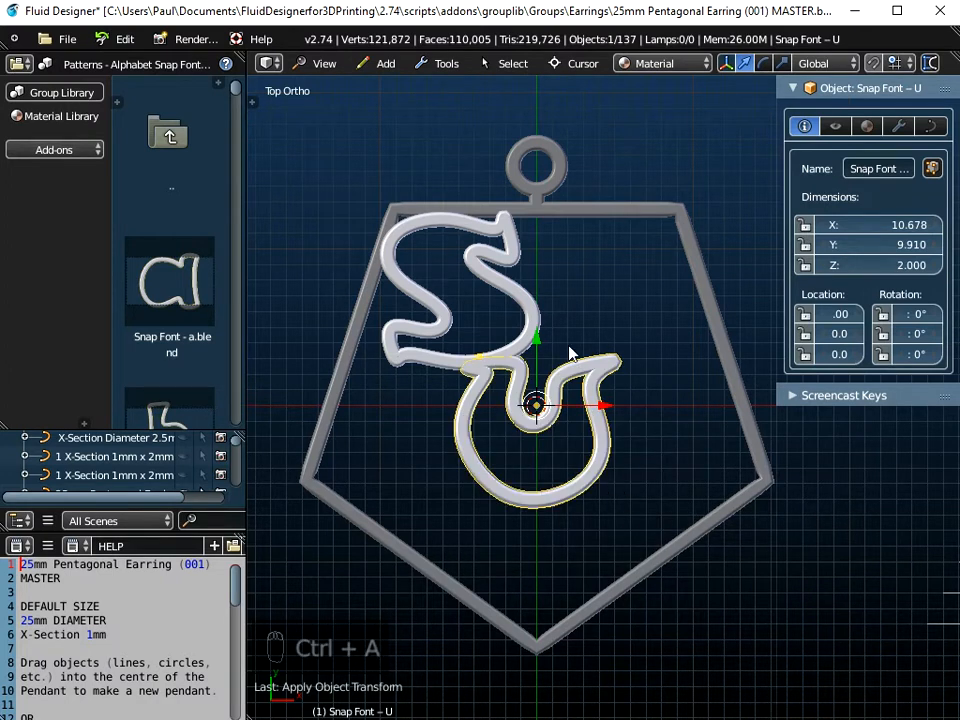
# Step: Move the U beside the S in the frame's upper-right corner, to about X 3.95 and Y 8.8
pyautogui.moveTo(537, 341); pyautogui.dragTo(570, 200)
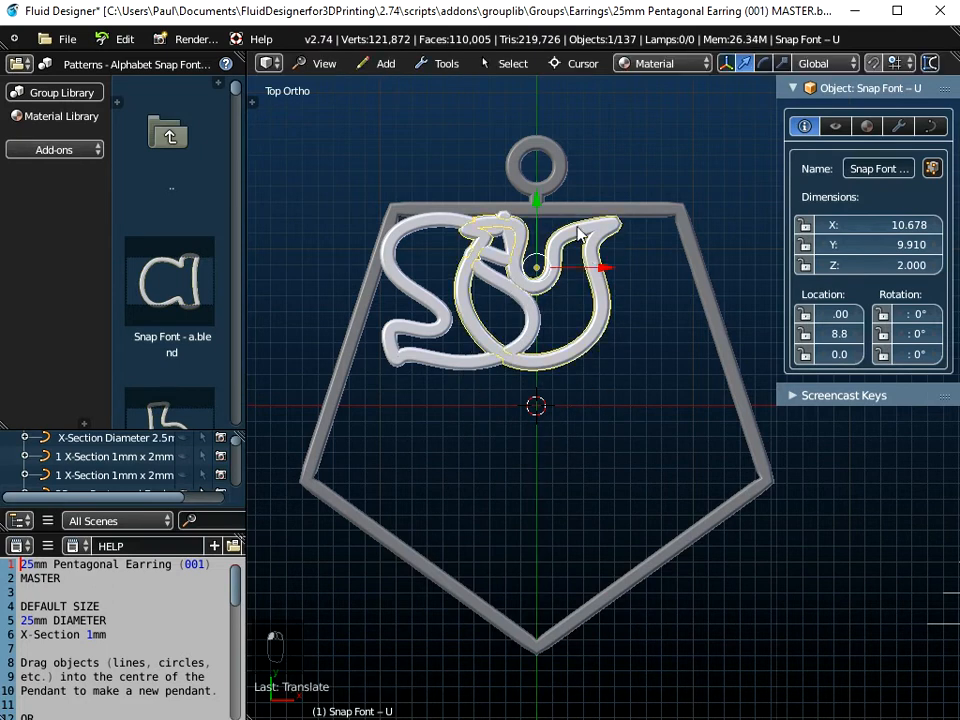
pyautogui.moveTo(597, 270); pyautogui.dragTo(645, 270)
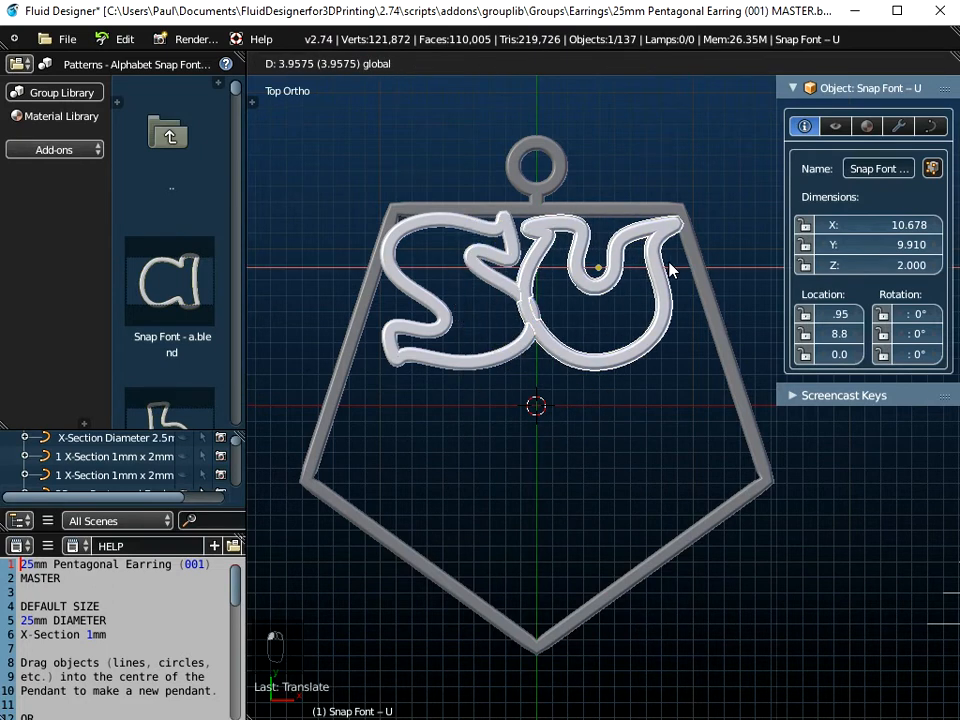
pyautogui.click(632, 294)
# Step: Raise the U along Y to about 9.0 so it meets the frame's top bar
pyautogui.scroll(4, 632, 294)
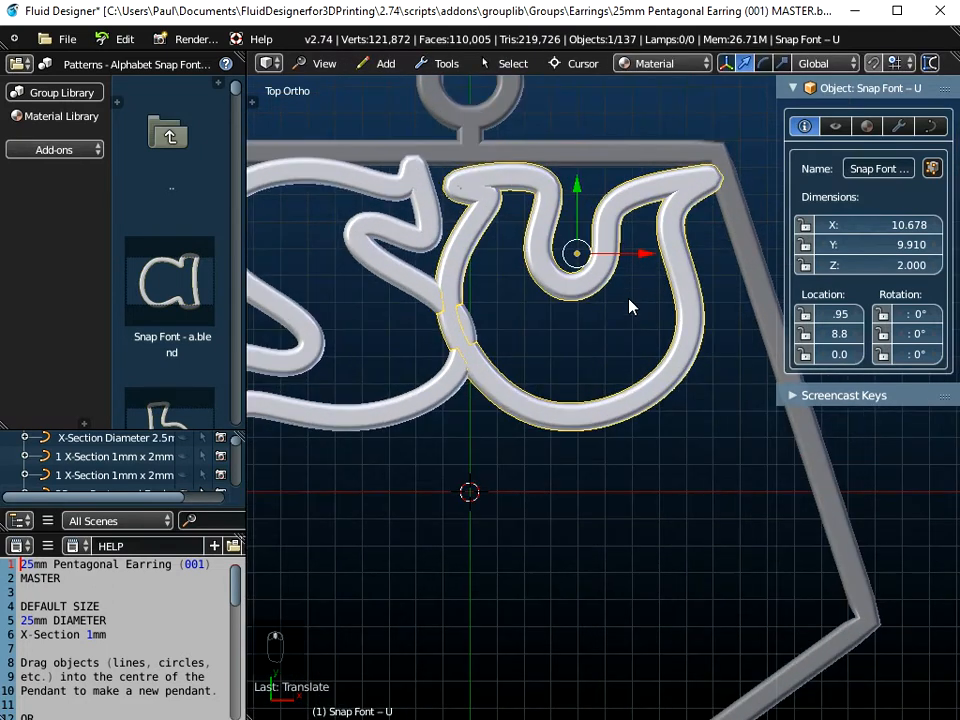
pyautogui.keyDown('shift'); pyautogui.moveTo(628, 306); pyautogui.dragTo(624, 428, button='middle'); pyautogui.keyUp('shift')
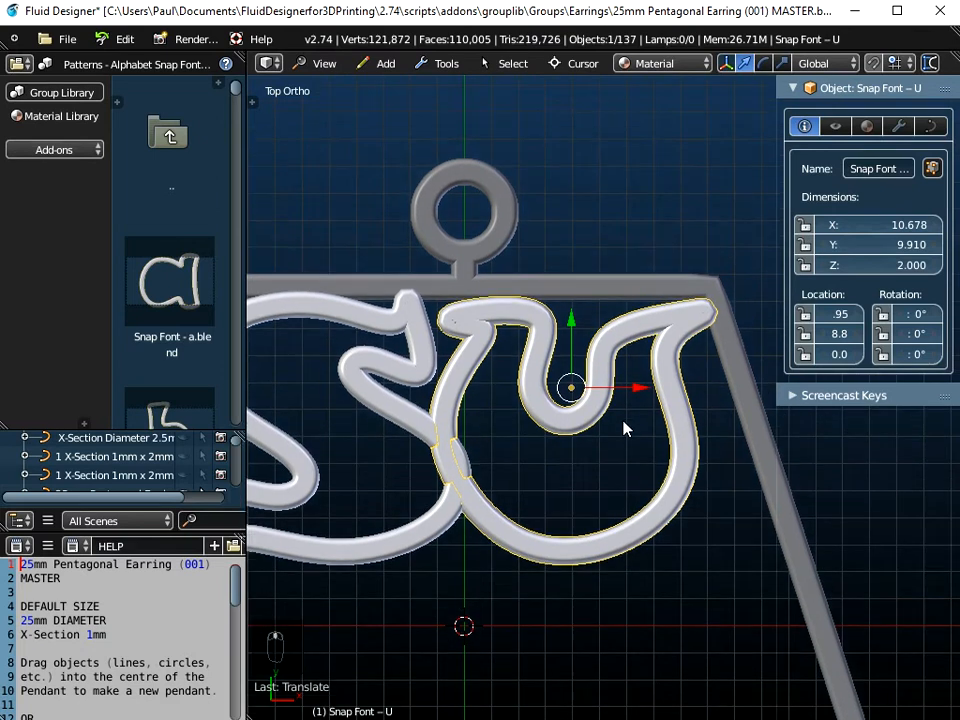
pyautogui.press('g')
pyautogui.press('y')
pyautogui.click(571, 320)
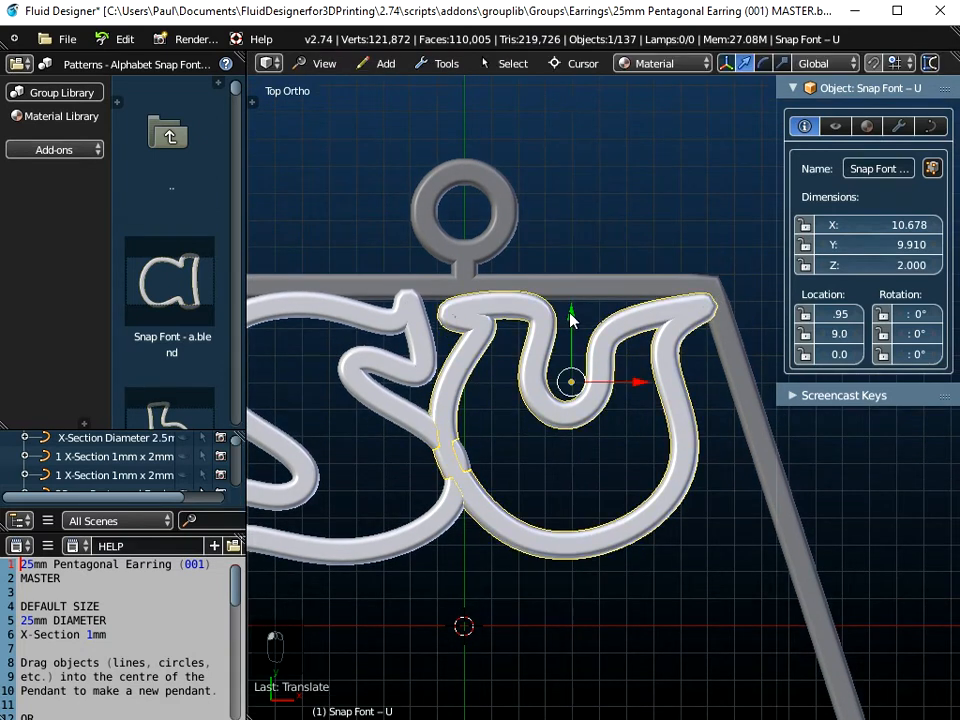
pyautogui.scroll(-4, 605, 380)
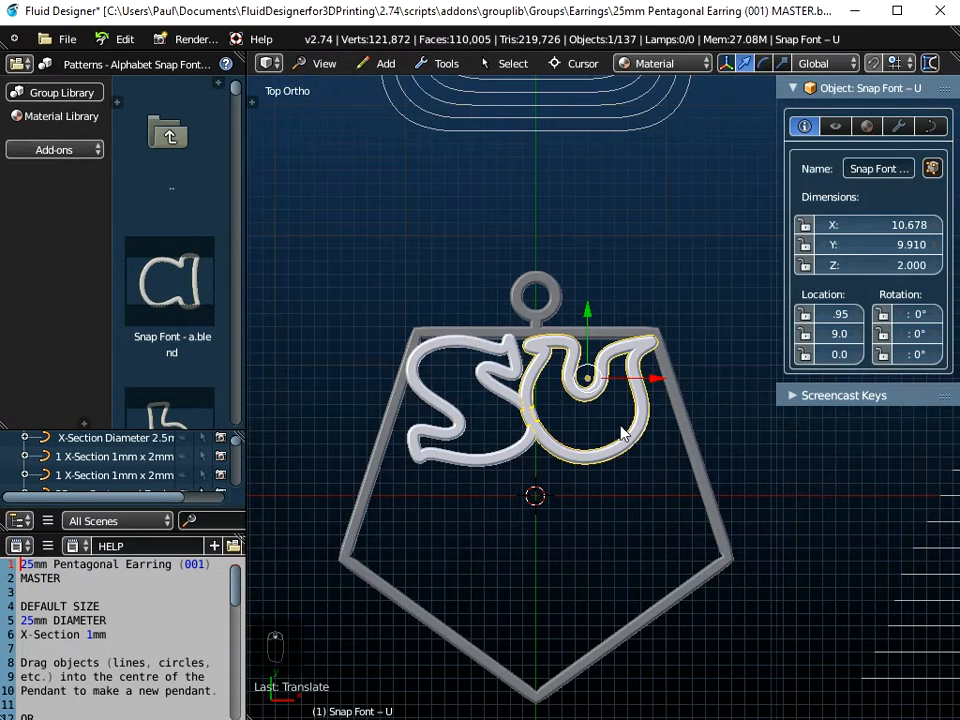
pyautogui.keyDown('shift'); pyautogui.moveTo(614, 517); pyautogui.dragTo(641, 464, button='middle'); pyautogui.keyUp('shift')
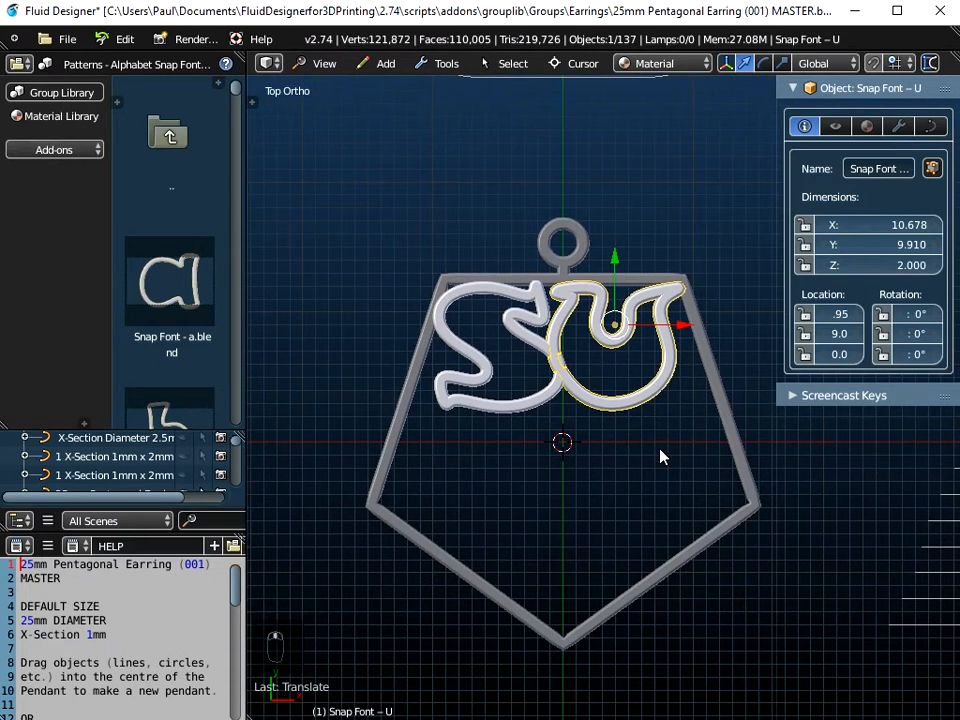
# Step: Duplicate the S in place
pyautogui.rightClick(517, 416)
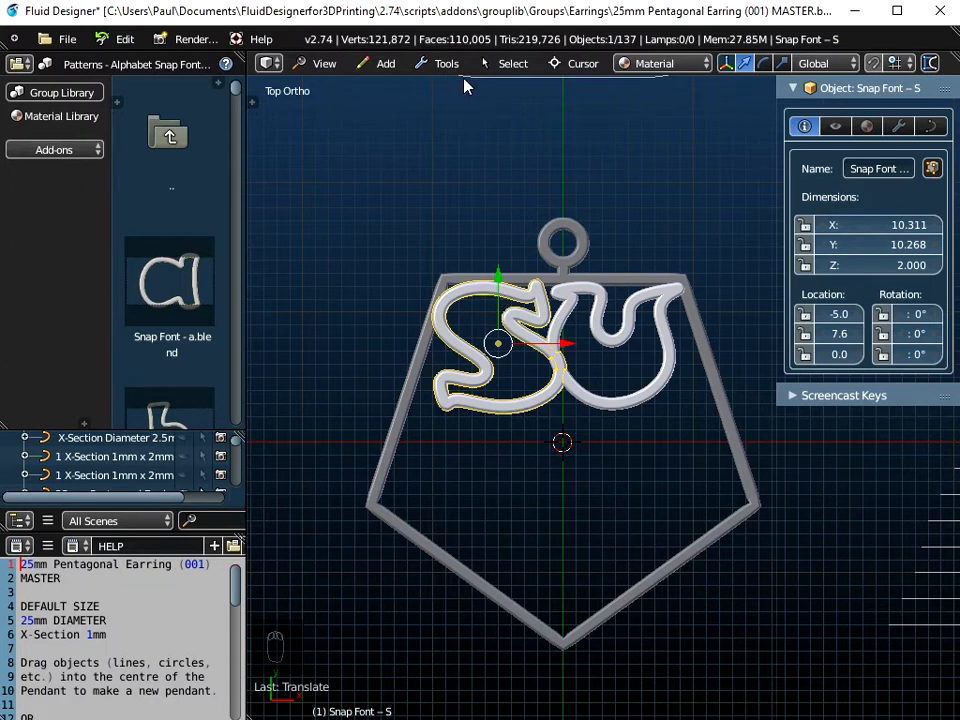
pyautogui.click(445, 64)
pyautogui.moveTo(458, 87)
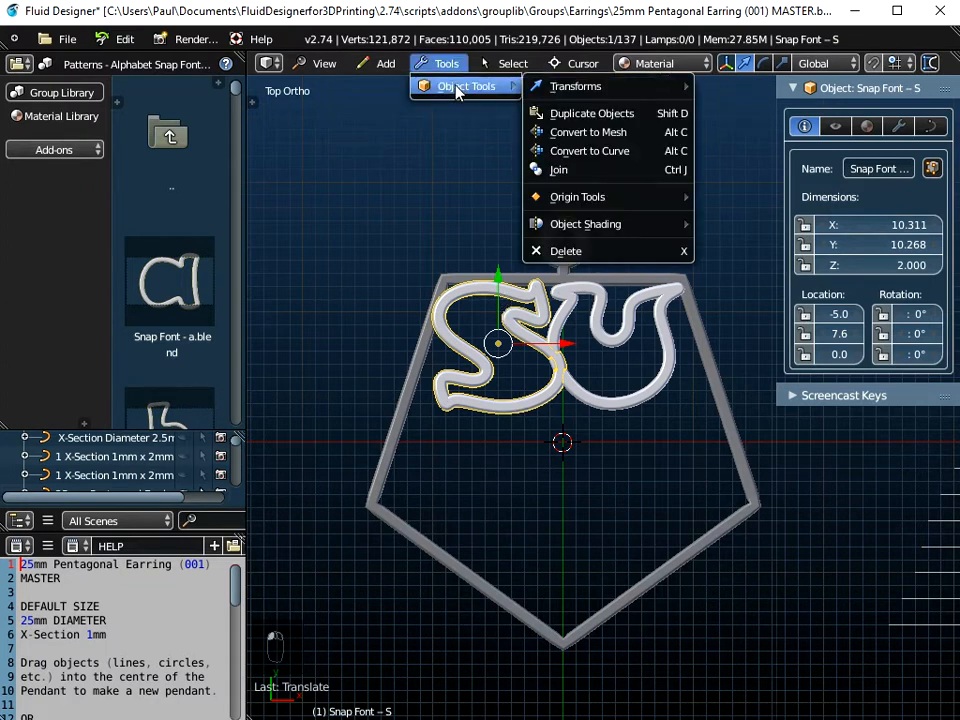
pyautogui.click(590, 122)
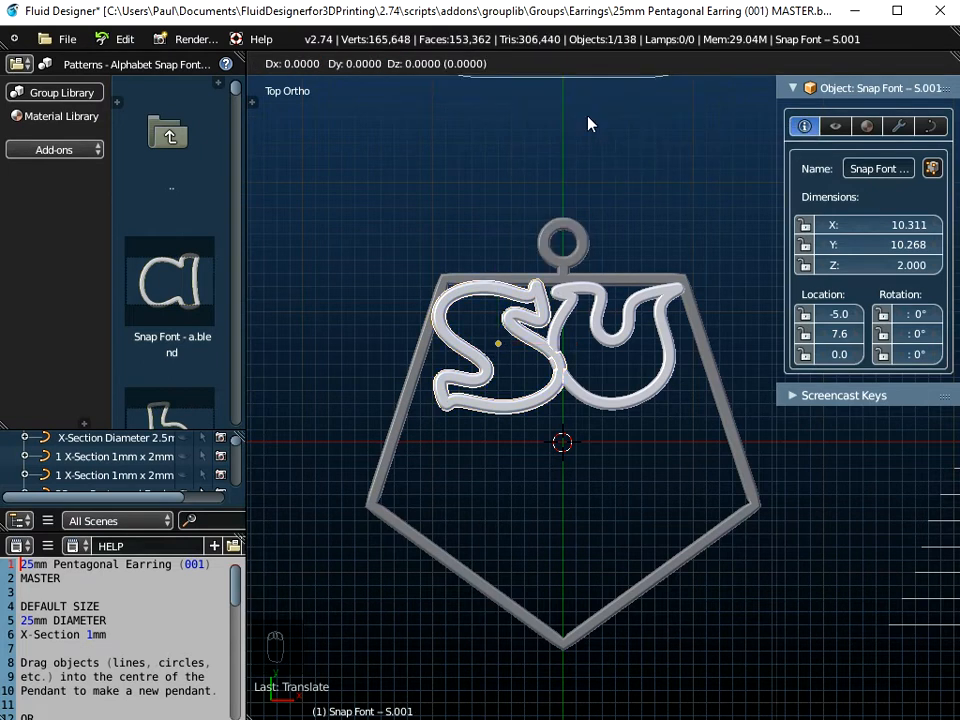
pyautogui.click(588, 123)
# Step: Move the duplicated S below the first one against the frame's left side, to about X -8.0 and Y -1.5
pyautogui.moveTo(500, 282); pyautogui.dragTo(503, 410)
pyautogui.scroll(1, 527, 487)
pyautogui.moveTo(558, 467); pyautogui.dragTo(523, 465)
pyautogui.scroll(2, 510, 472)
pyautogui.moveTo(443, 398); pyautogui.dragTo(439, 381)
pyautogui.moveTo(508, 450); pyautogui.dragTo(490, 446)
pyautogui.moveTo(422, 376); pyautogui.dragTo(423, 383)
pyautogui.scroll(-2, 579, 510)
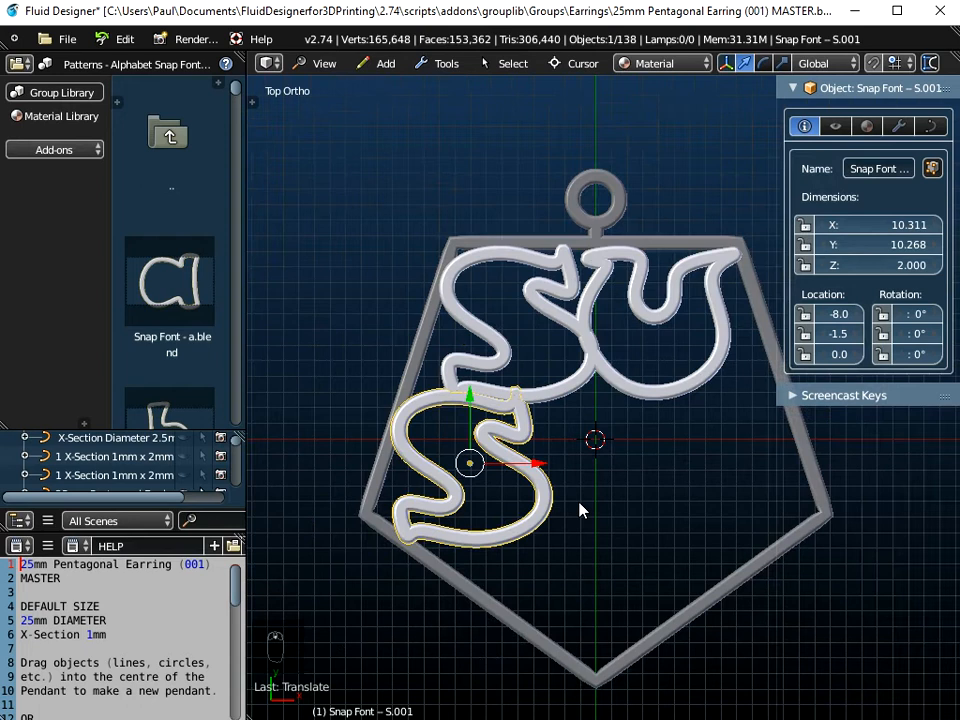
# Step: Append the Snap Font – A object from the Snap Font – A.blend library file into the scene
pyautogui.click(55, 39)
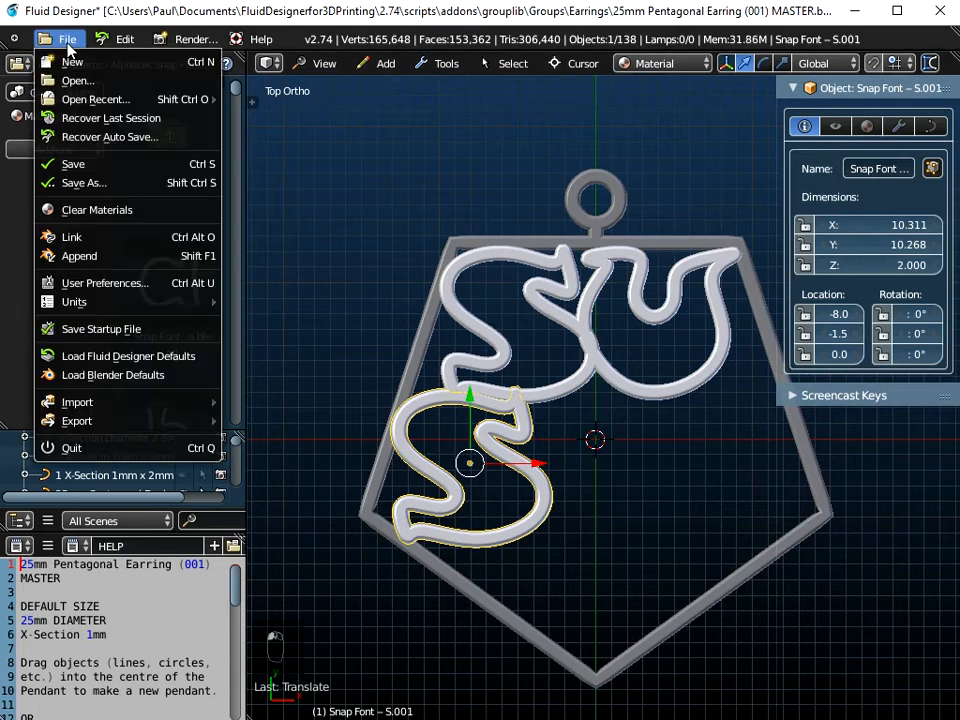
pyautogui.click(98, 258)
pyautogui.click(246, 135)
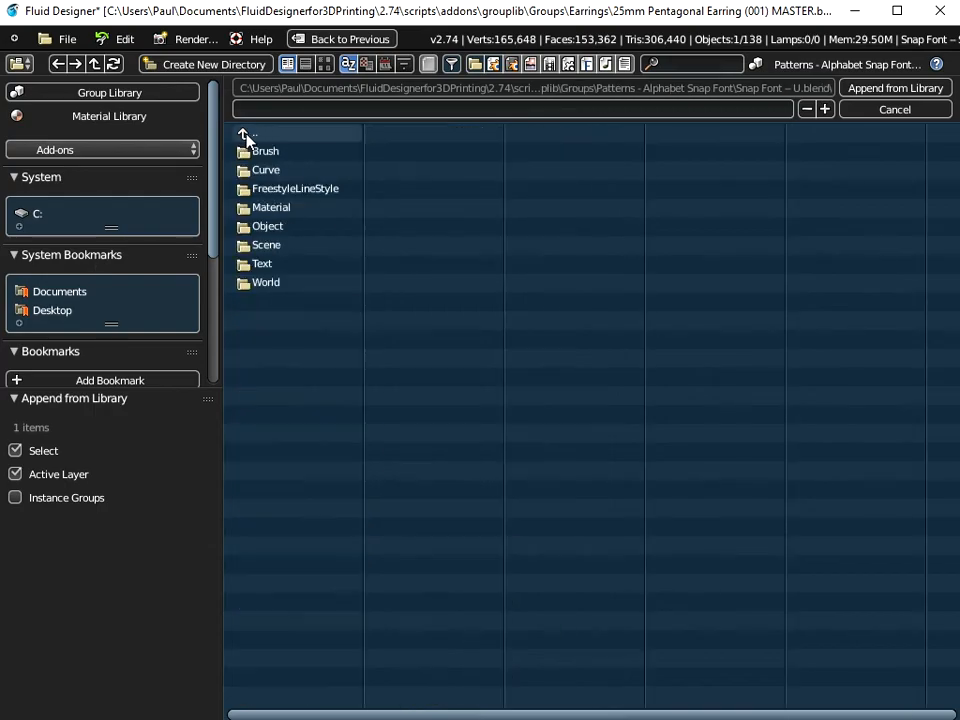
pyautogui.click(246, 135)
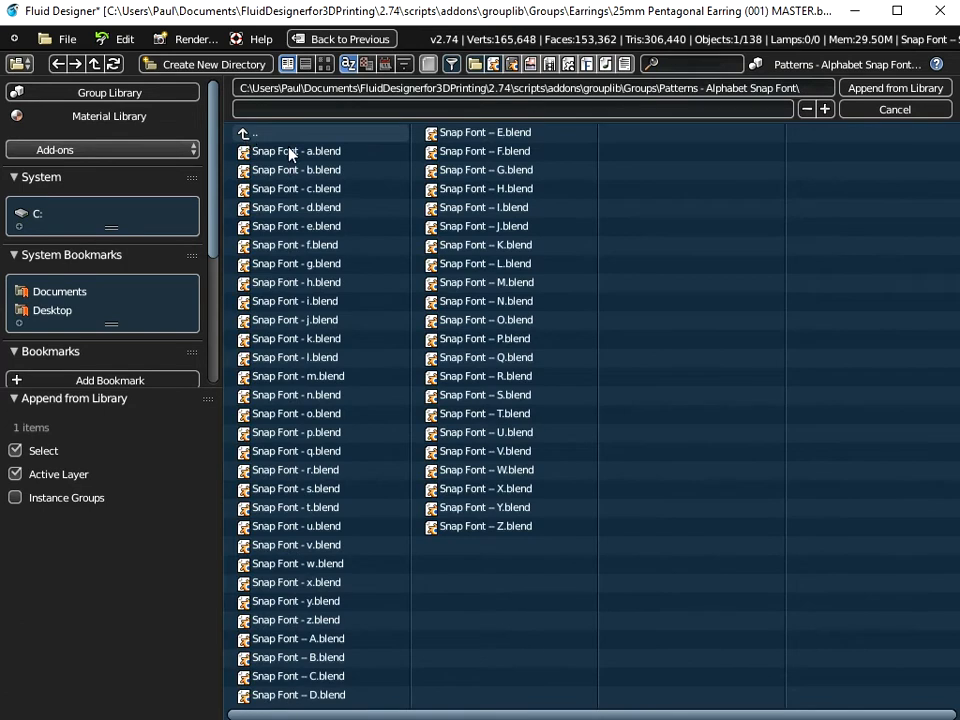
pyautogui.click(285, 645)
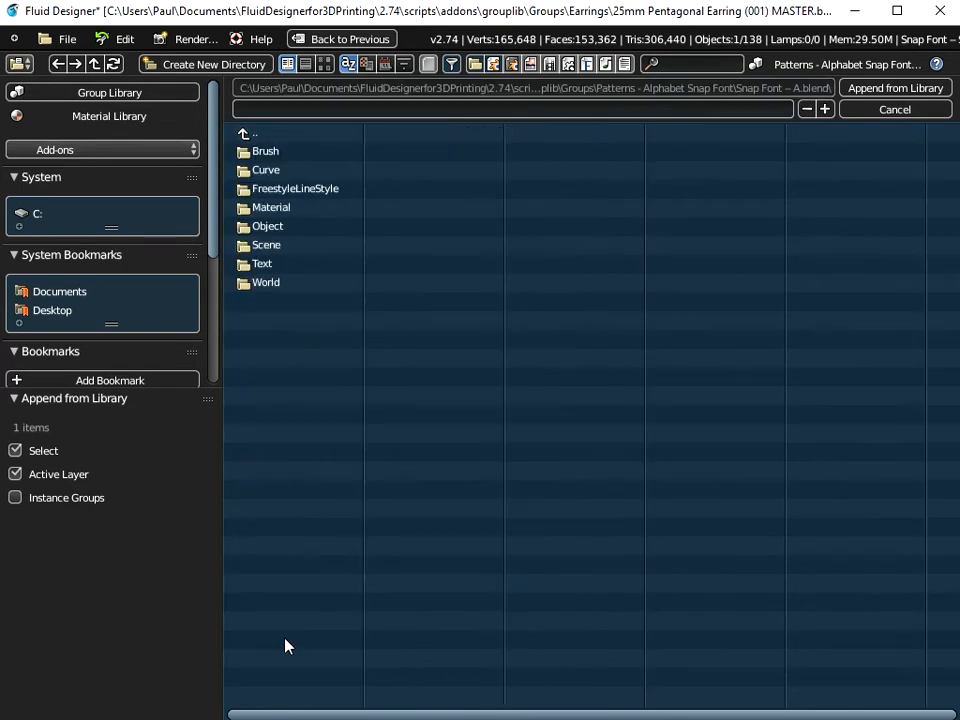
pyautogui.click(268, 228)
pyautogui.click(468, 695)
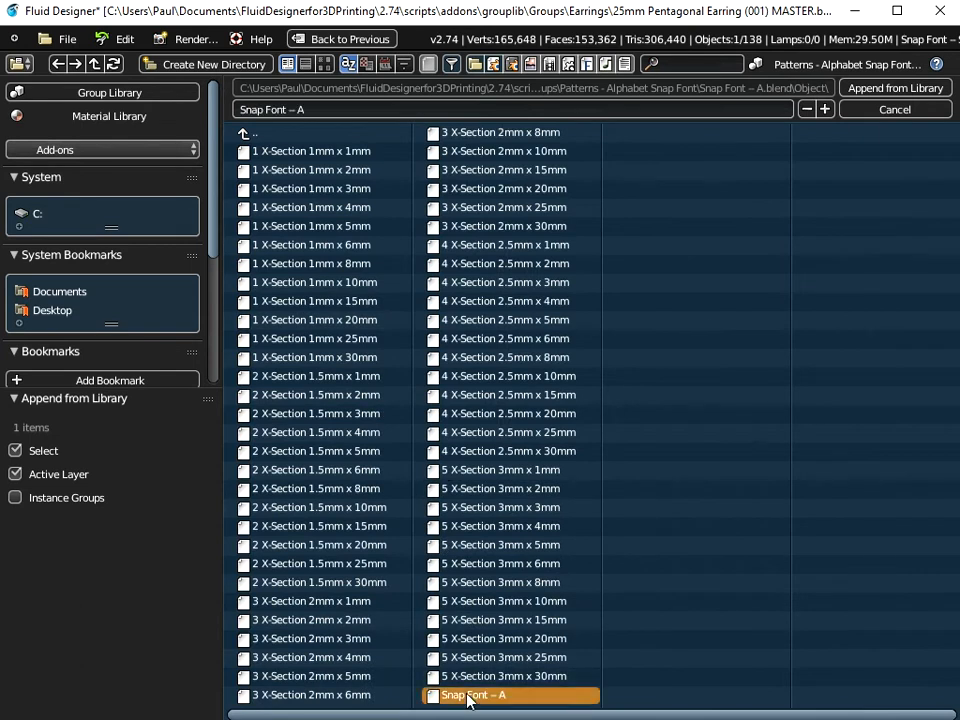
pyautogui.click(875, 88)
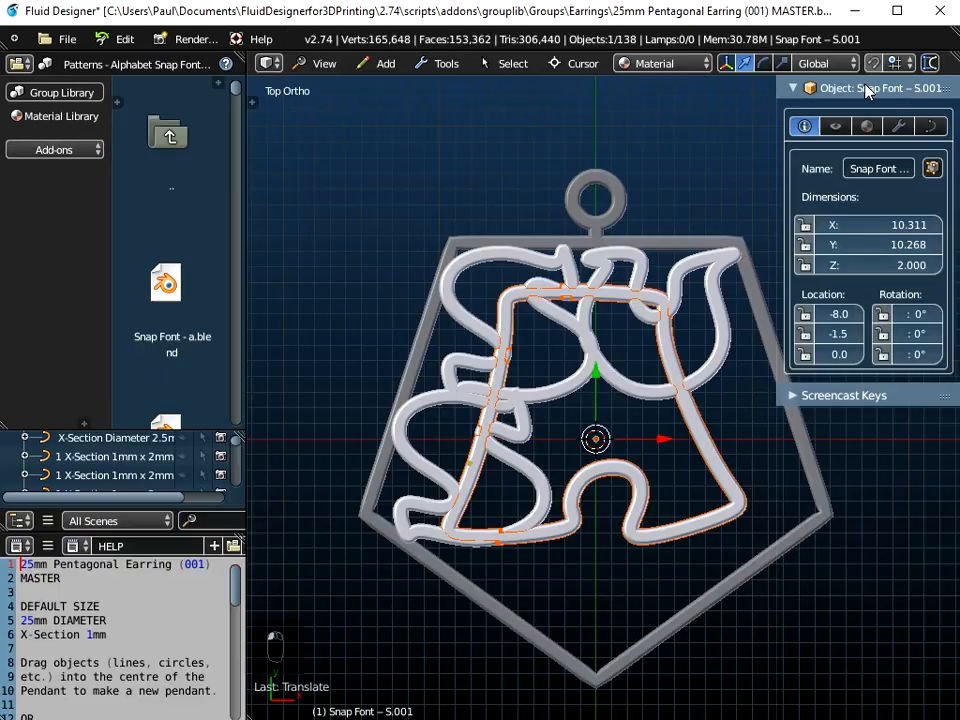
# Step: Scale the A uniformly by 0.6 and apply the scale to the object
pyautogui.rightClick(640, 488)
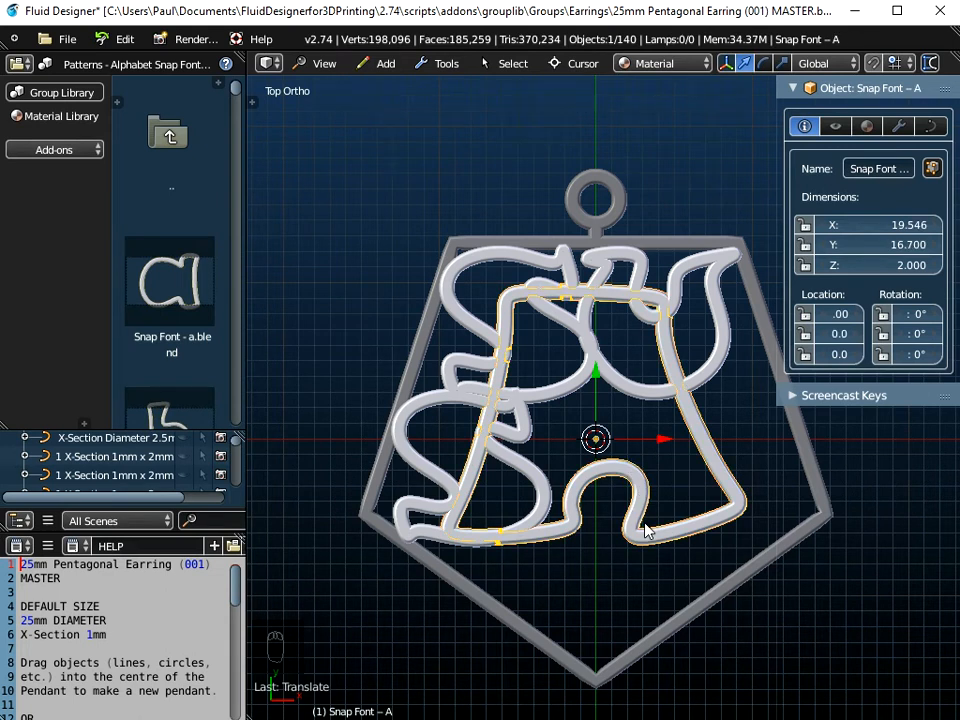
pyautogui.write('s')
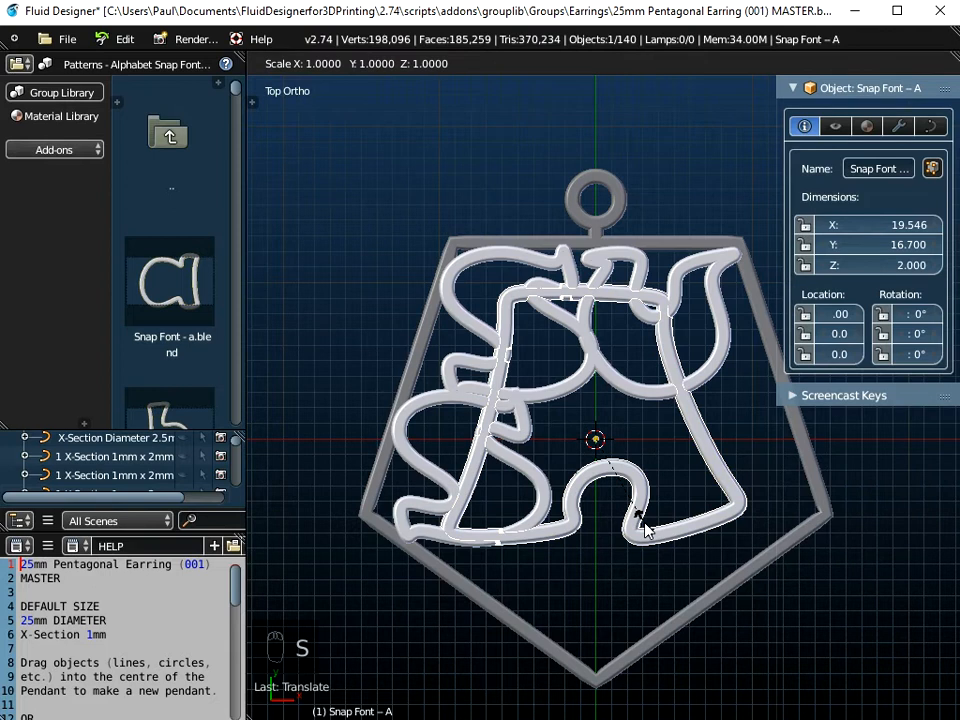
pyautogui.write('0.6')
pyautogui.press('Return')
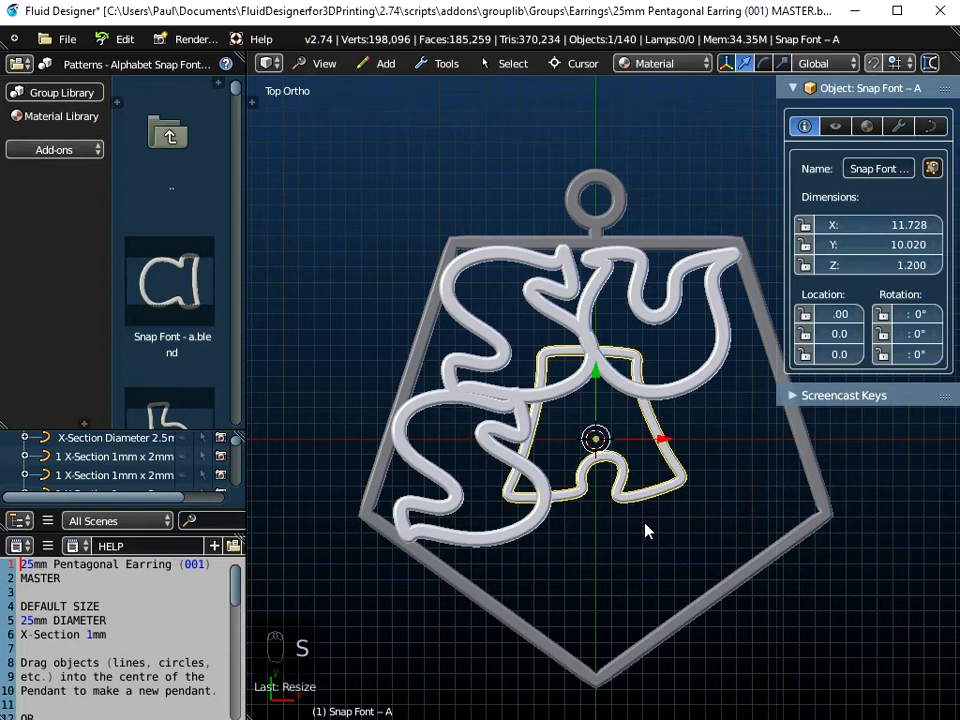
pyautogui.hotkey('ctrl', 'a')
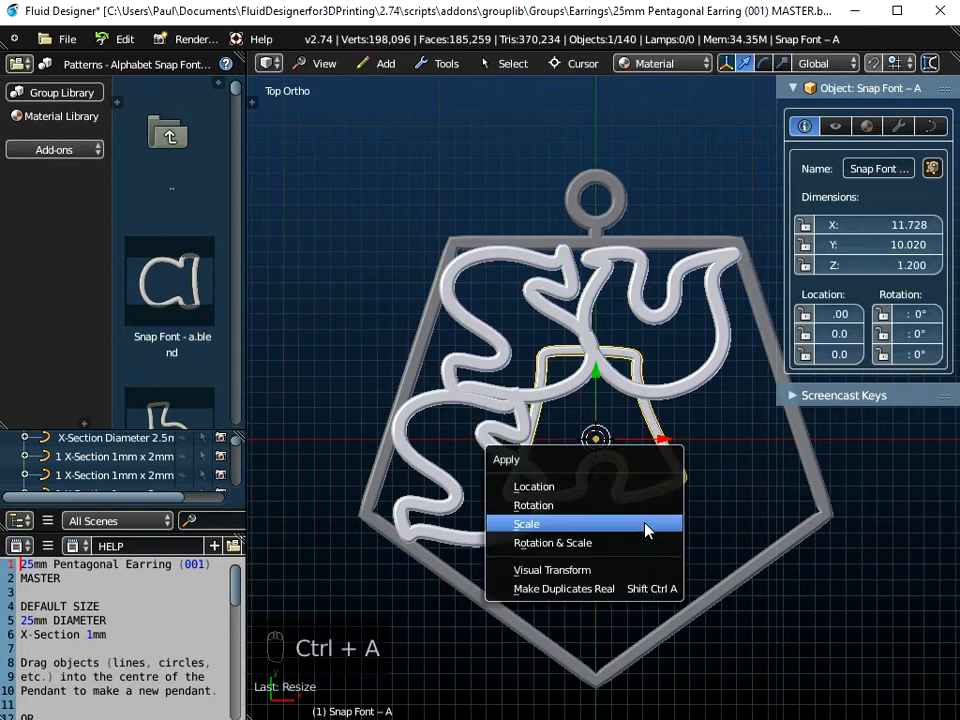
pyautogui.click(645, 530)
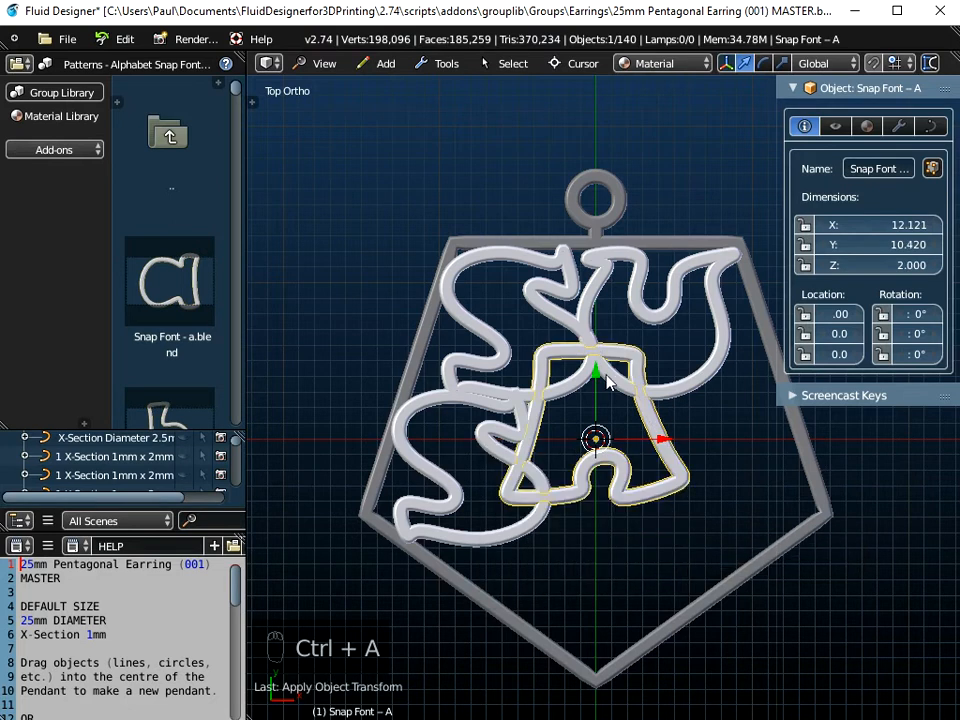
# Step: Move the A into the frame's bottom corner beside the lower S, to about X 0.71 and Y -7.8
pyautogui.moveTo(597, 395); pyautogui.dragTo(634, 493)
pyautogui.moveTo(660, 551); pyautogui.dragTo(679, 561)
pyautogui.moveTo(619, 495); pyautogui.dragTo(611, 503)
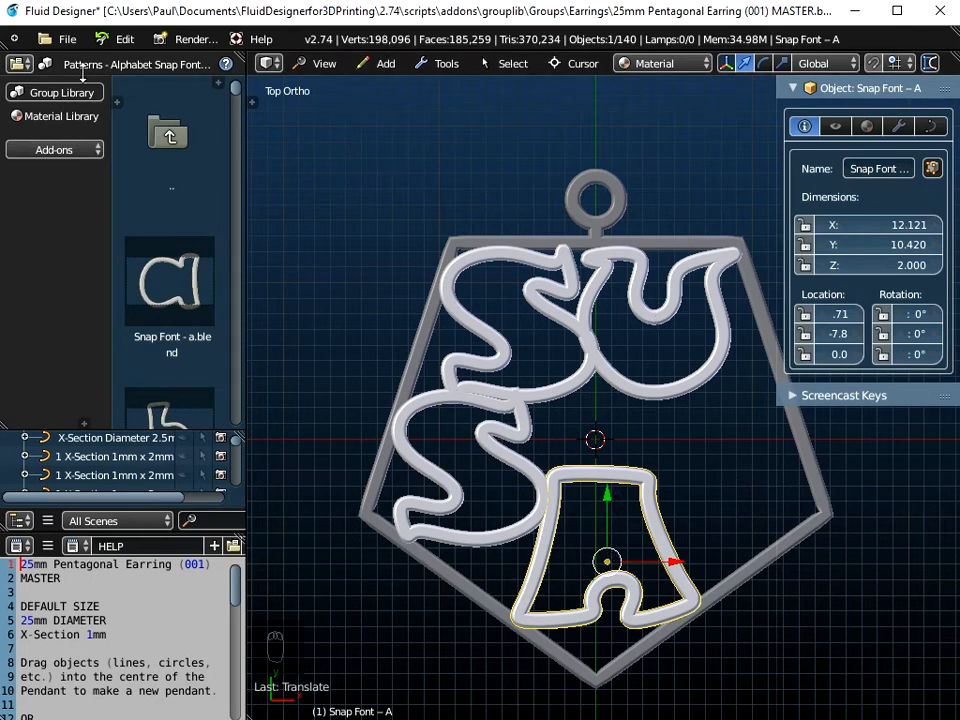
# Step: Append the Snap Font – N object from the Snap Font – N.blend library file
pyautogui.click(68, 39)
pyautogui.click(75, 254)
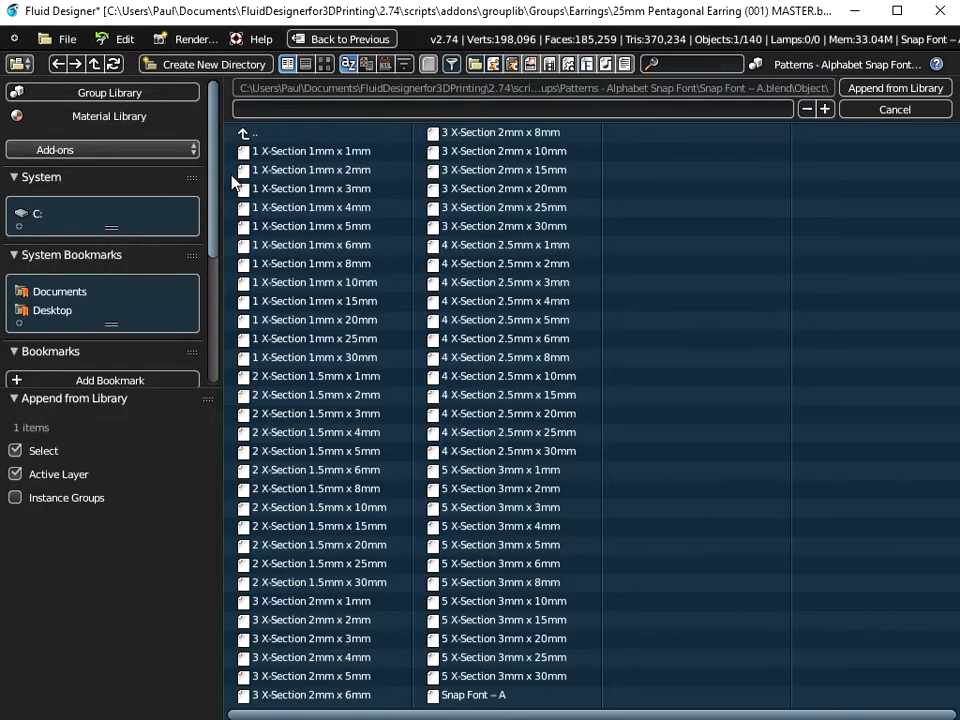
pyautogui.click(245, 134)
pyautogui.click(243, 135)
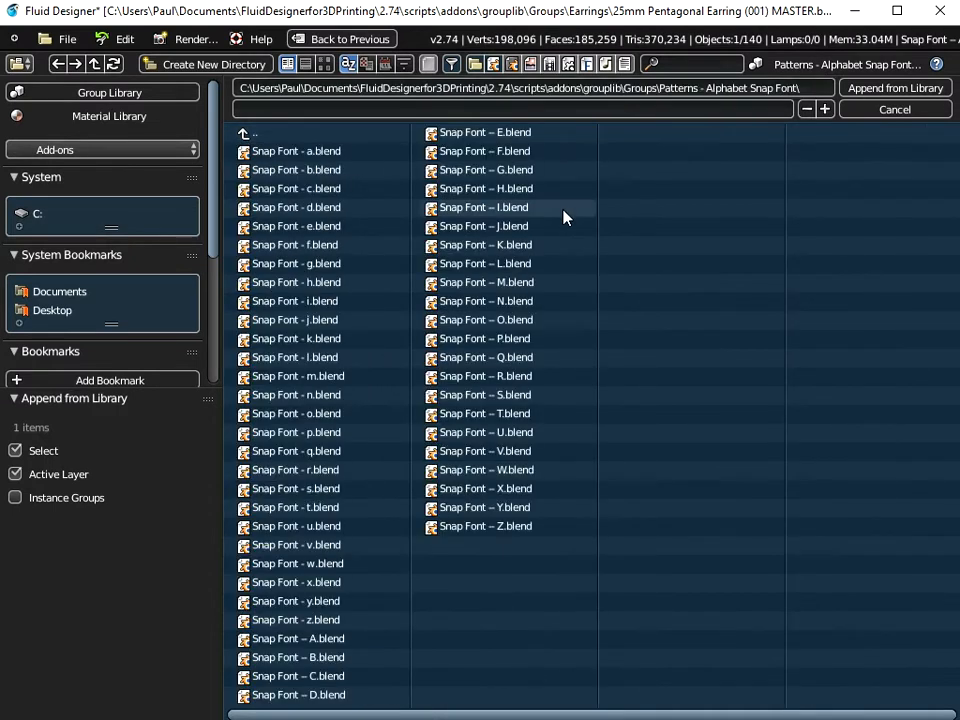
pyautogui.click(462, 308)
pyautogui.click(268, 226)
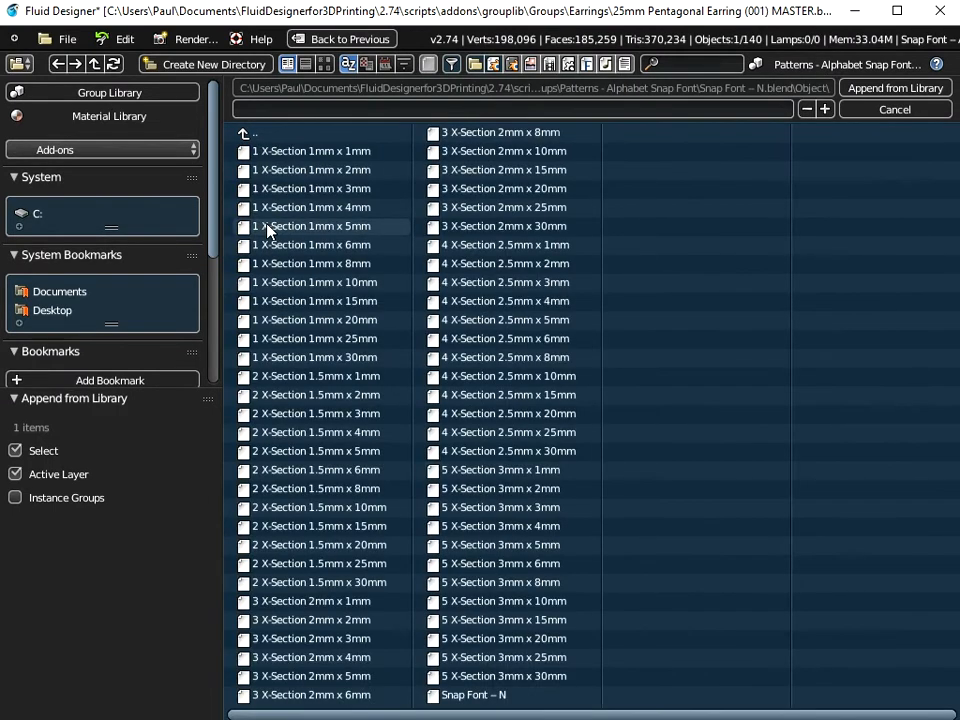
pyautogui.click(470, 694)
pyautogui.click(882, 88)
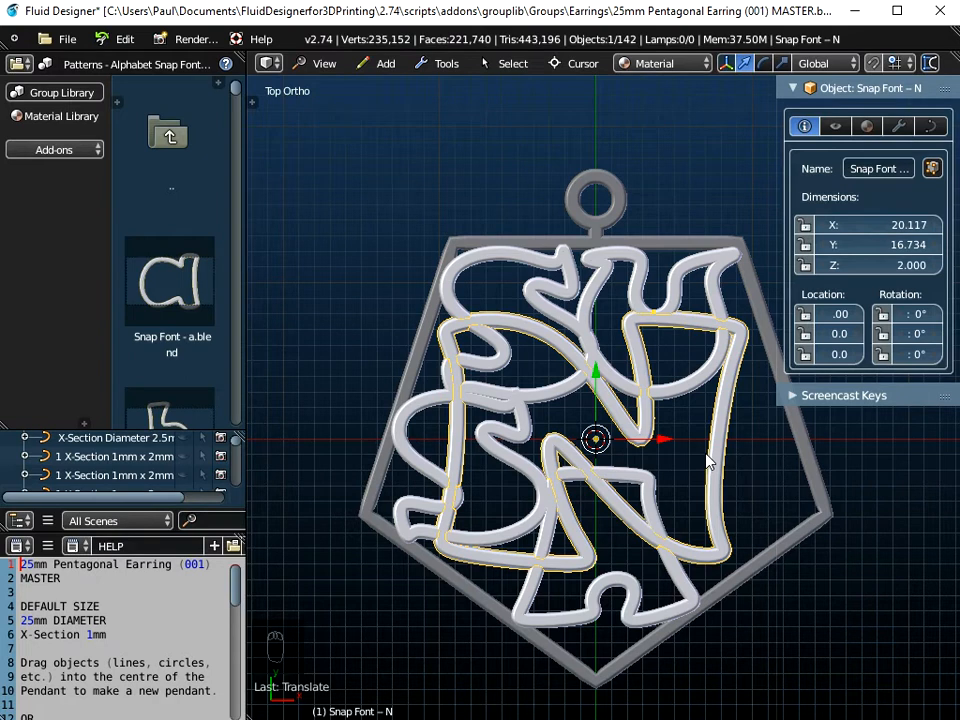
# Step: Scale the N uniformly by 0.6 and apply its scale
pyautogui.press('s')
pyautogui.press('0')
pyautogui.press('6')
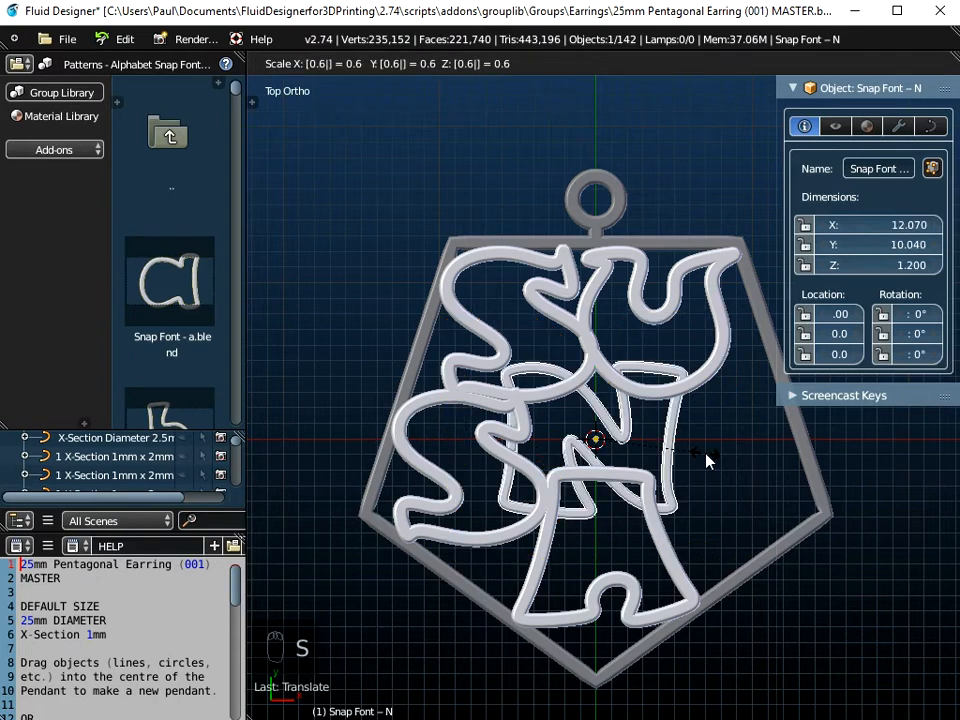
pyautogui.press('Return')
pyautogui.hotkey('ctrl', 'a')
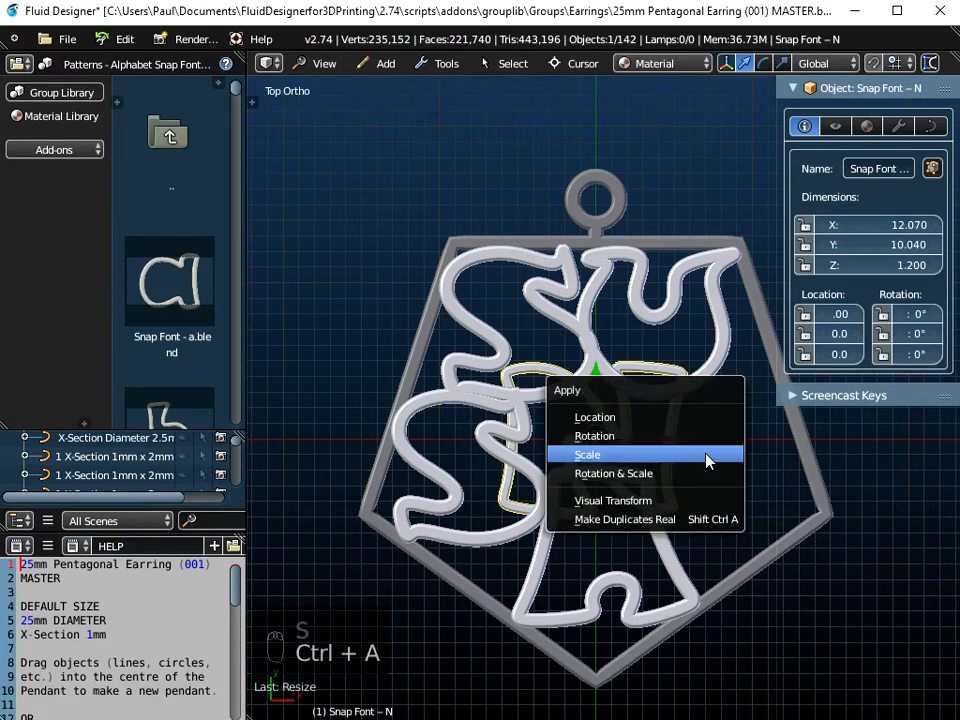
pyautogui.click(706, 458)
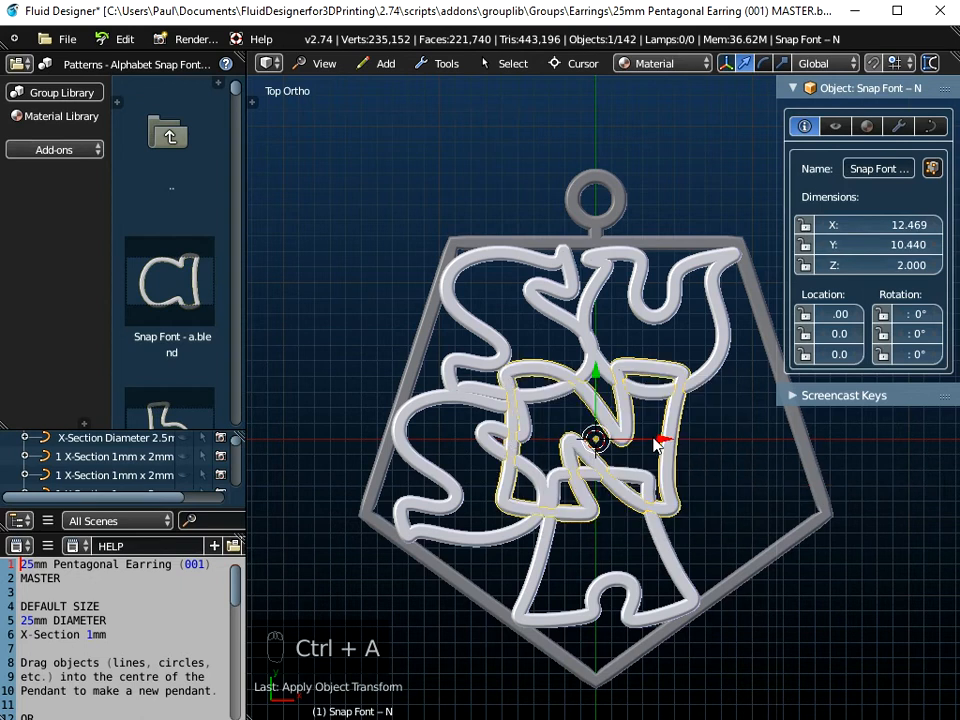
# Step: Move the N below the U against the frame's right side, overlapping the A, to about X 6.4 and Y -2.1
pyautogui.moveTo(655, 445); pyautogui.dragTo(697, 416)
pyautogui.keyDown('shift'); pyautogui.moveTo(702, 487); pyautogui.dragTo(607, 440, button='middle'); pyautogui.keyUp('shift')
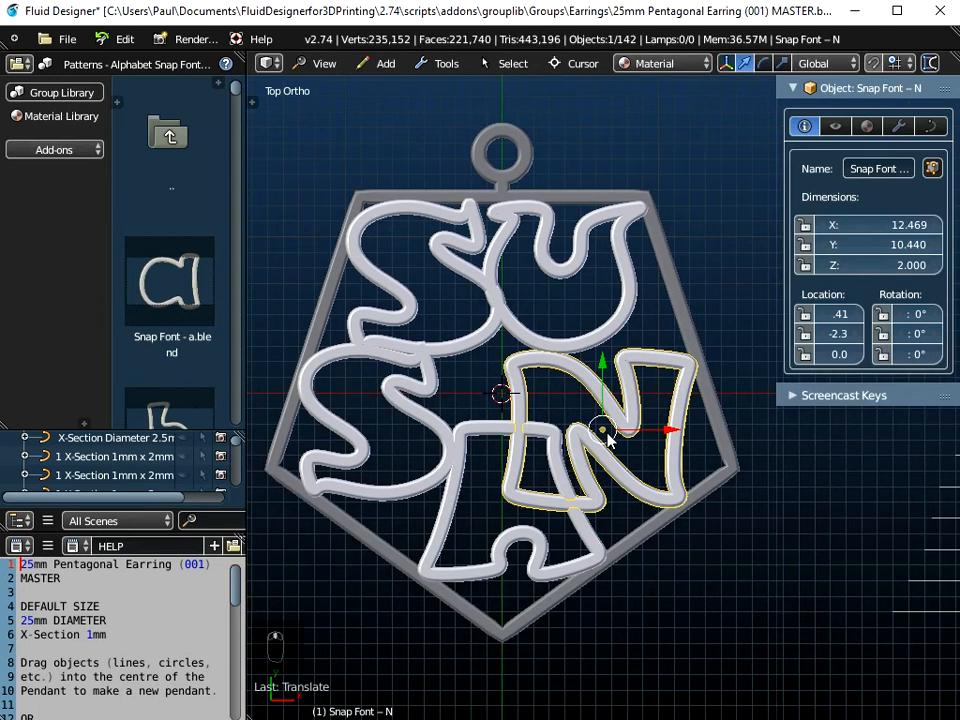
pyautogui.scroll(1, 607, 438)
pyautogui.scroll(2, 607, 432)
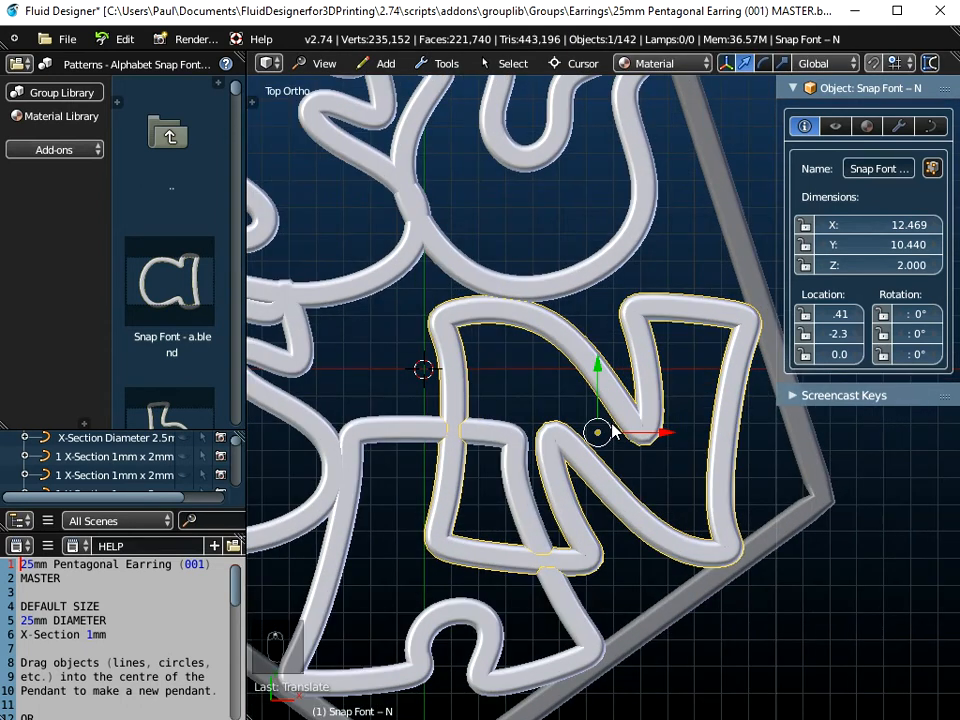
pyautogui.moveTo(599, 371); pyautogui.dragTo(595, 365)
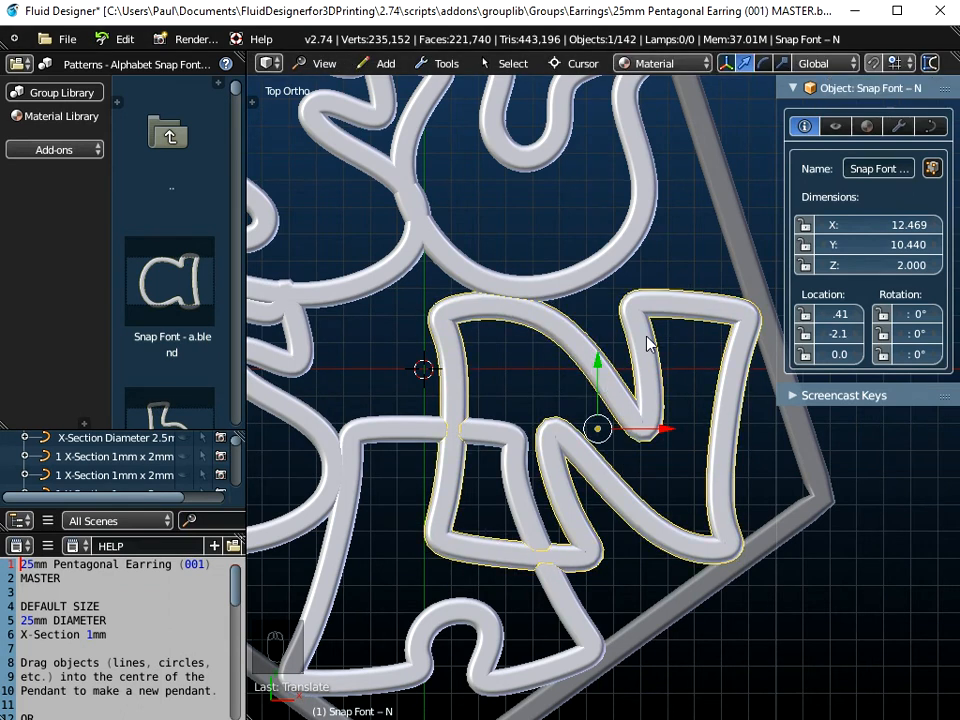
# Step: Select all five letters, S, U, S, A and N, and join them into one object
pyautogui.scroll(-2, 645, 373)
pyautogui.scroll(-2, 645, 373)
pyautogui.moveTo(690, 541); pyautogui.dragTo(622, 488, button='middle')
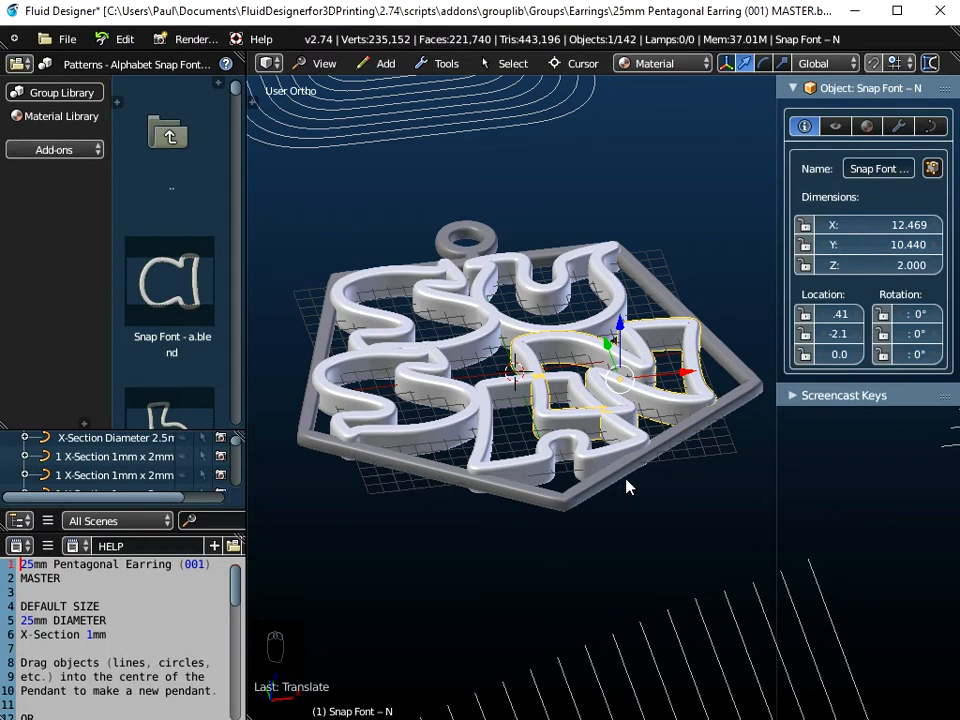
pyautogui.moveTo(636, 473); pyautogui.dragTo(613, 567, button='middle')
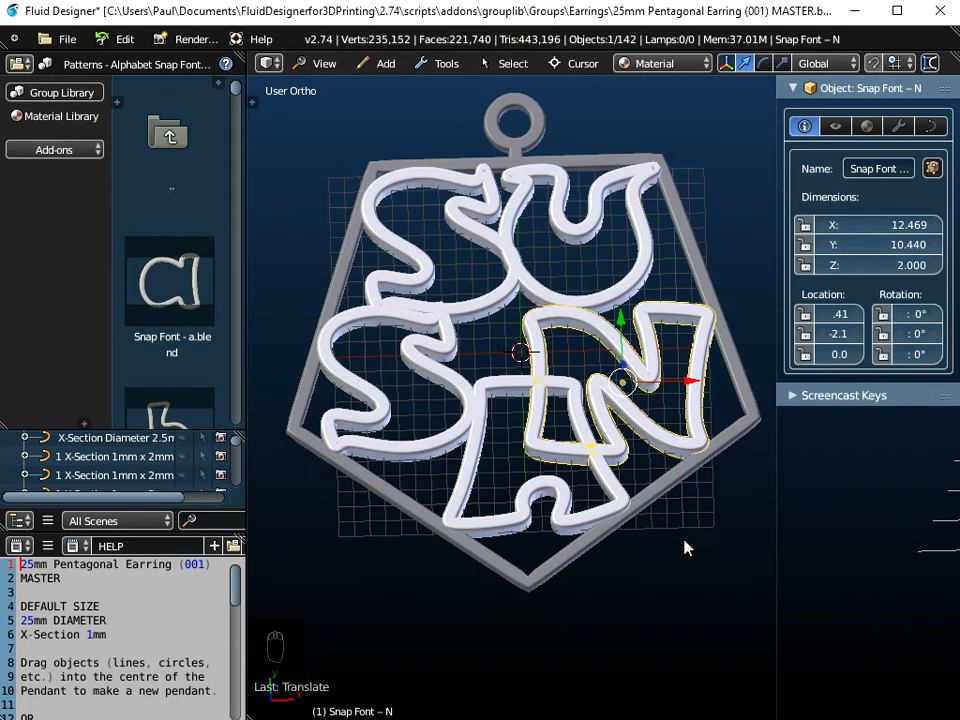
pyautogui.keyDown('shift'); pyautogui.click(493, 393); pyautogui.keyUp('shift')
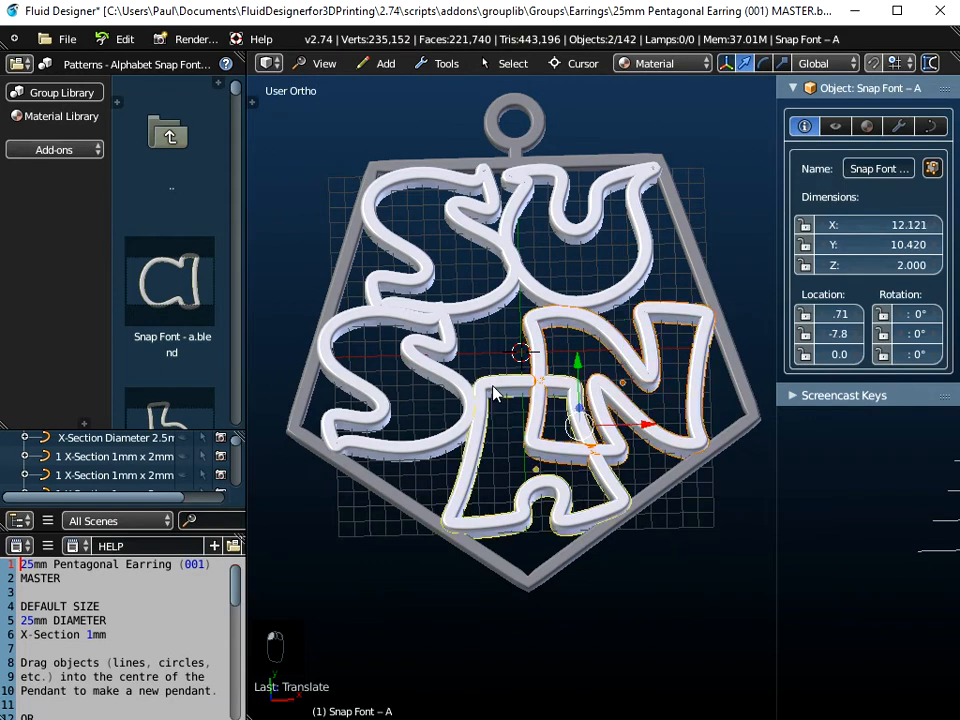
pyautogui.keyDown('shift'); pyautogui.click(437, 366); pyautogui.keyUp('shift')
pyautogui.keyDown('shift'); pyautogui.click(566, 222); pyautogui.keyUp('shift')
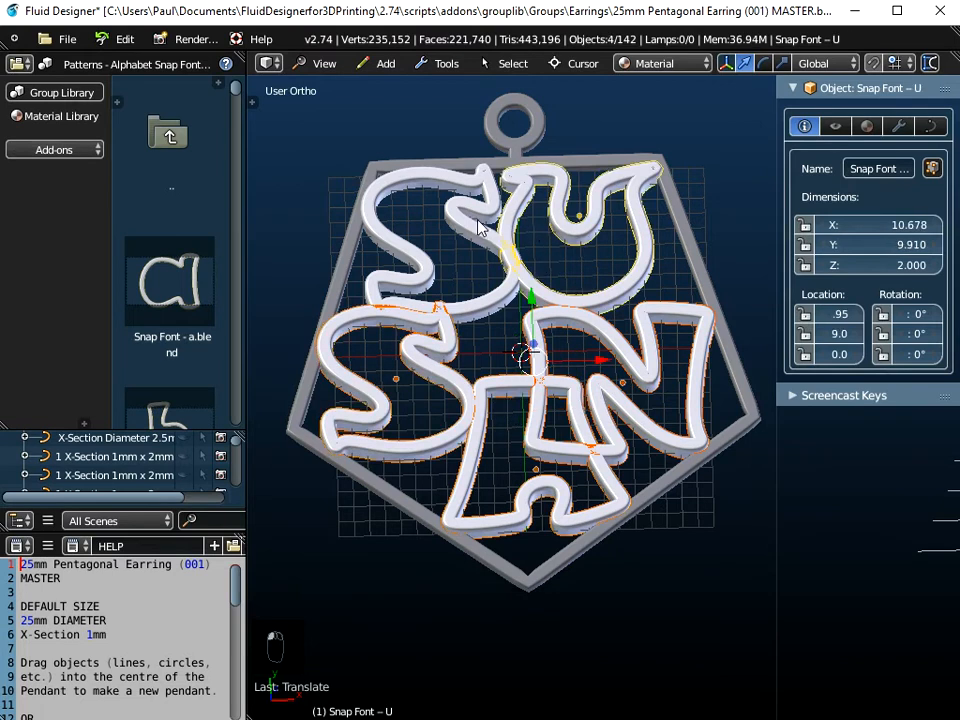
pyautogui.keyDown('shift'); pyautogui.click(461, 275); pyautogui.keyUp('shift')
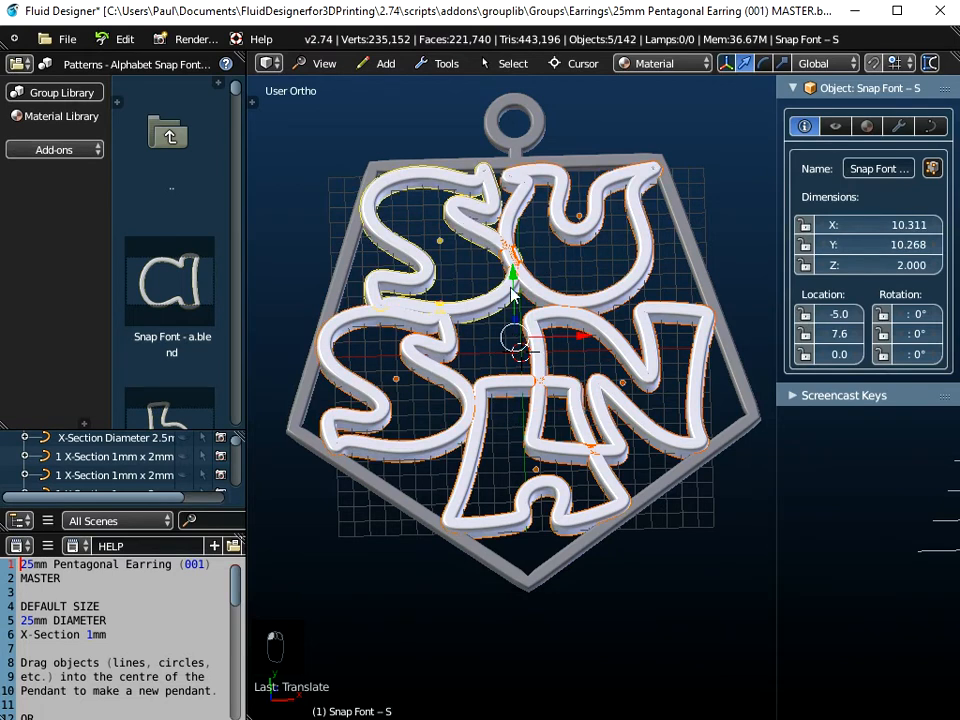
pyautogui.click(450, 63)
pyautogui.moveTo(449, 92)
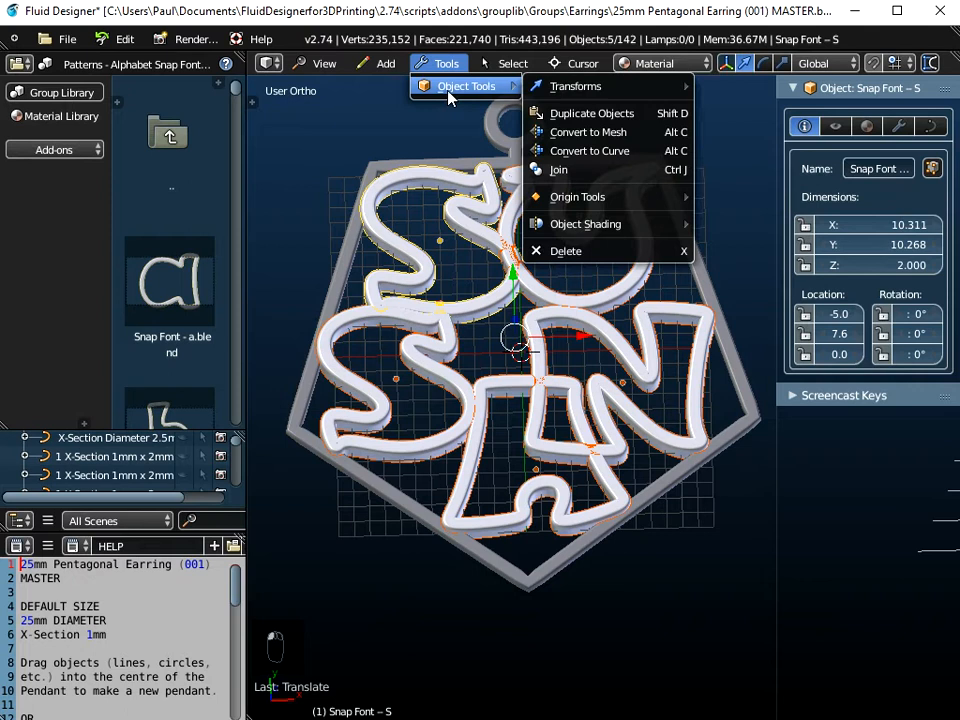
pyautogui.click(576, 170)
# Step: Join the combined letters to the pentagonal earring frame, keeping the frame as the active object
pyautogui.moveTo(553, 394); pyautogui.dragTo(568, 430, button='middle')
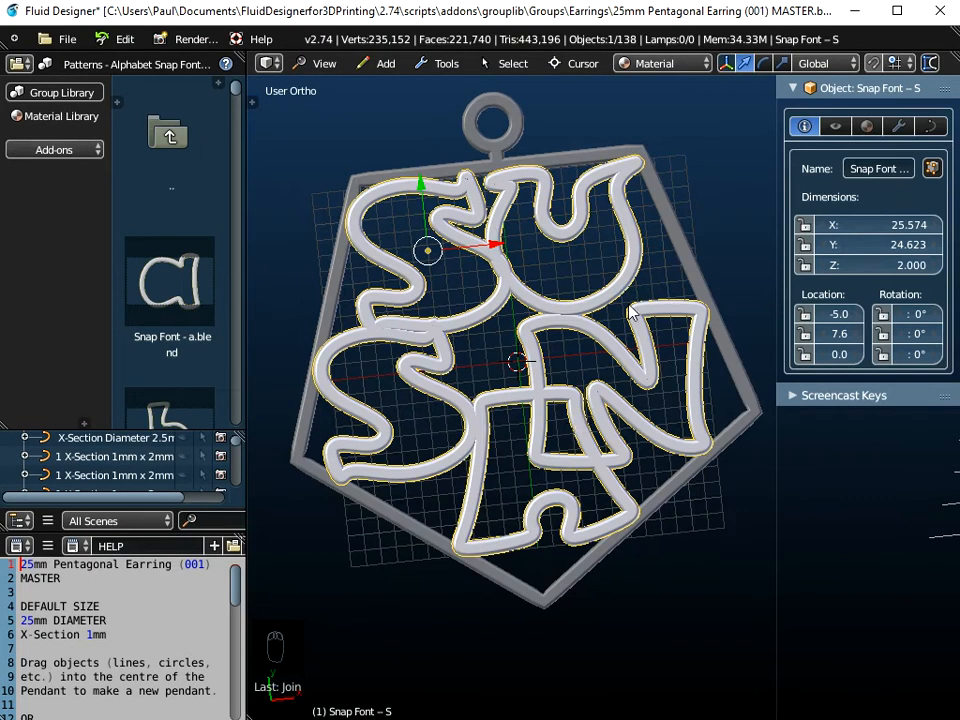
pyautogui.keyDown('shift'); pyautogui.rightClick(672, 230); pyautogui.keyUp('shift')
pyautogui.moveTo(581, 399); pyautogui.dragTo(636, 336, button='middle')
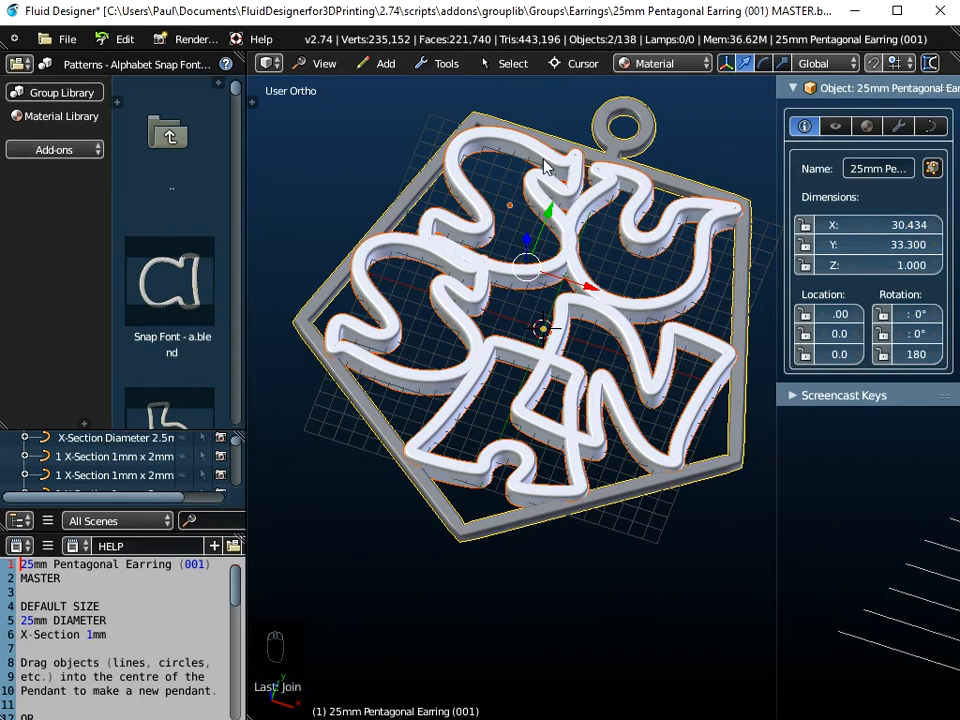
pyautogui.moveTo(472, 315); pyautogui.dragTo(491, 283, button='middle')
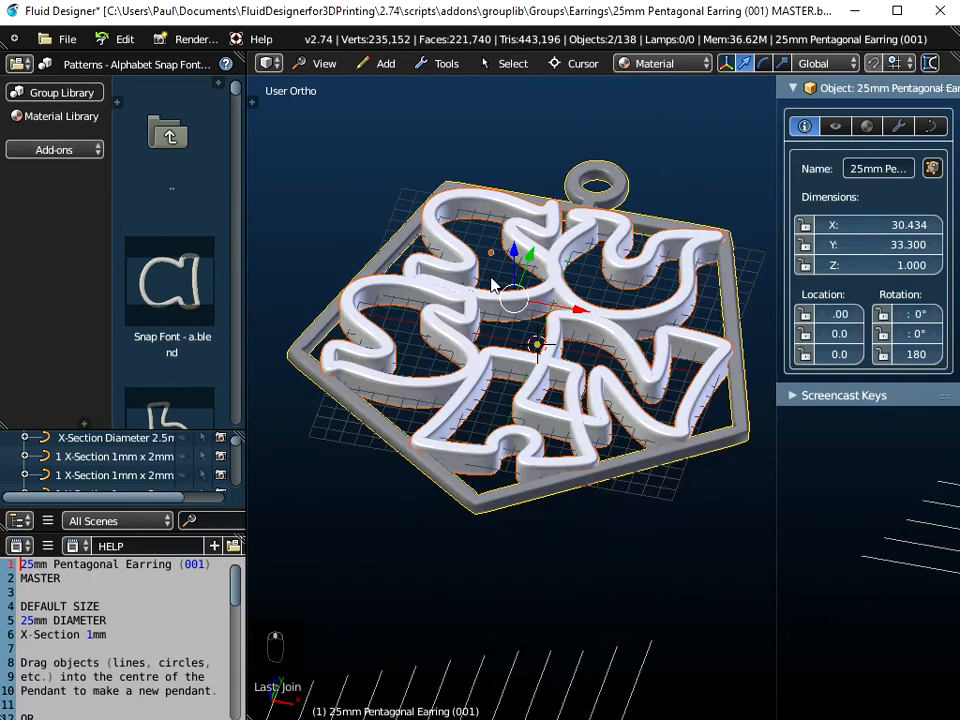
pyautogui.click(446, 64)
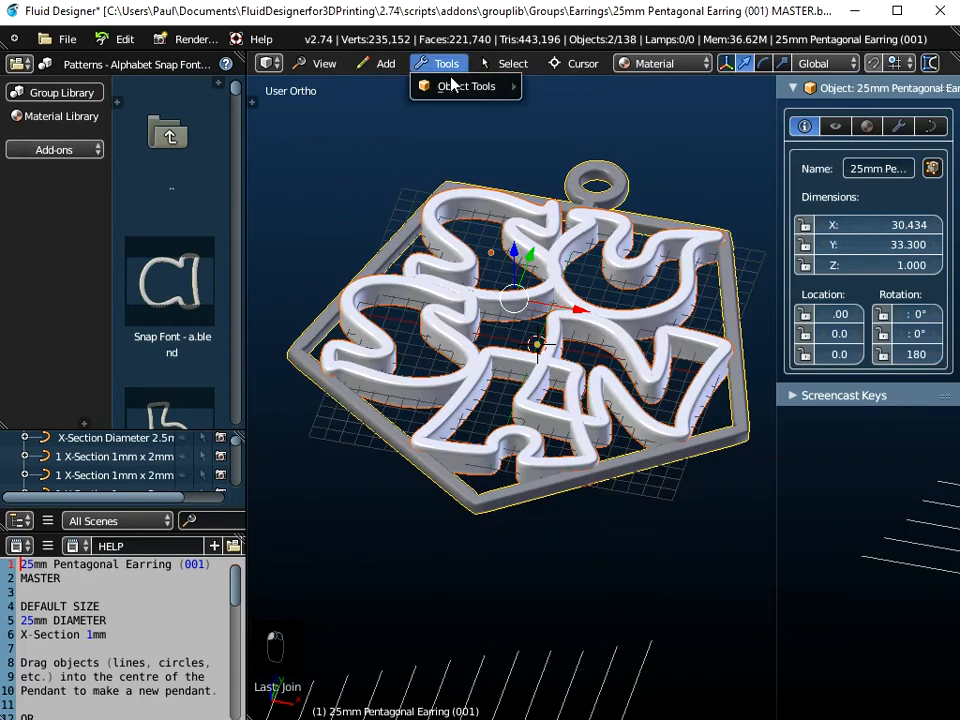
pyautogui.moveTo(458, 86)
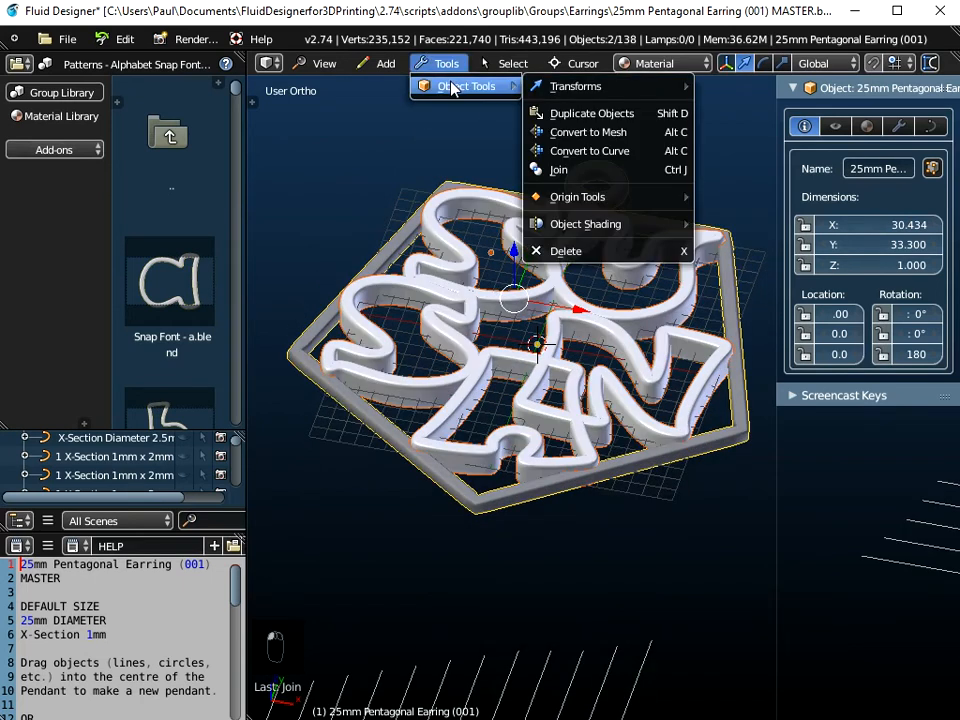
pyautogui.click(563, 172)
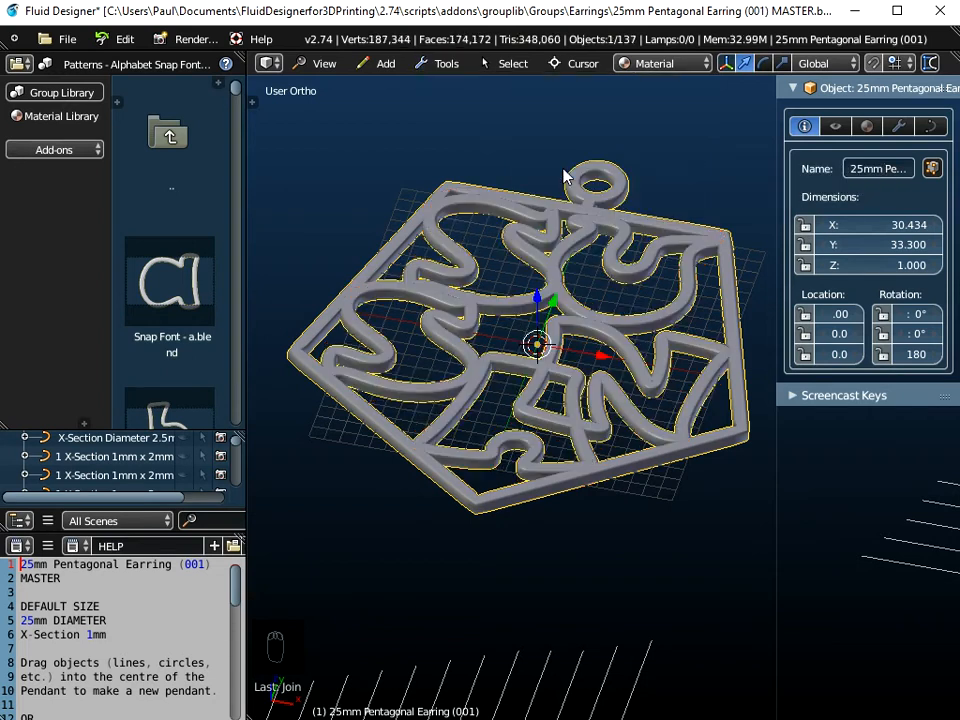
pyautogui.moveTo(542, 360); pyautogui.dragTo(610, 447, button='middle')
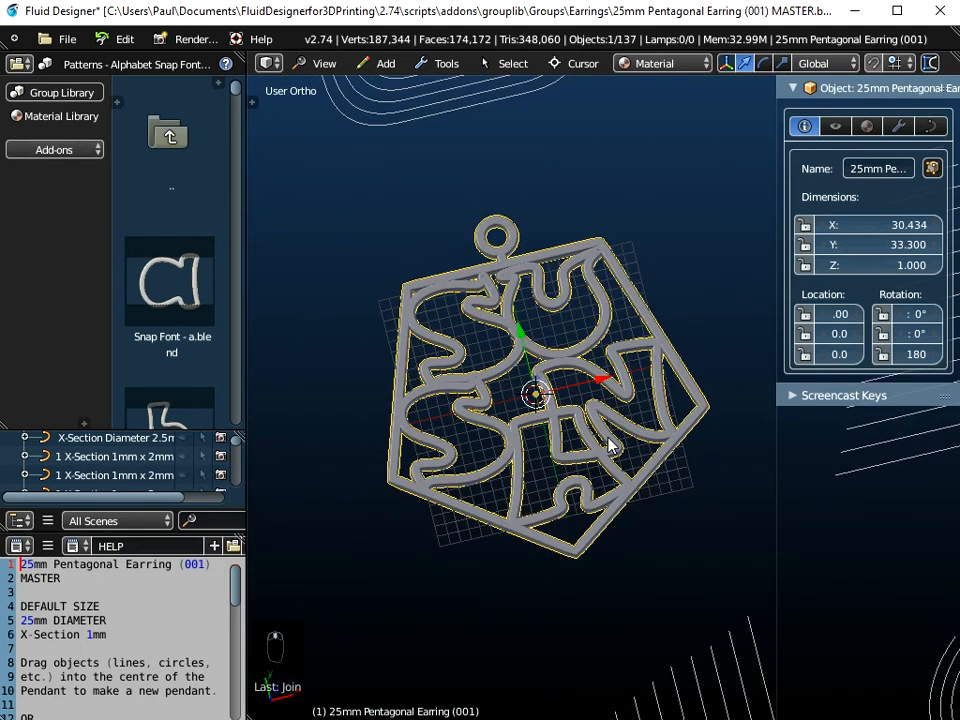
# Step: Open the curve data settings of the joined pentagonal earring
pyautogui.moveTo(775, 268); pyautogui.dragTo(636, 268)
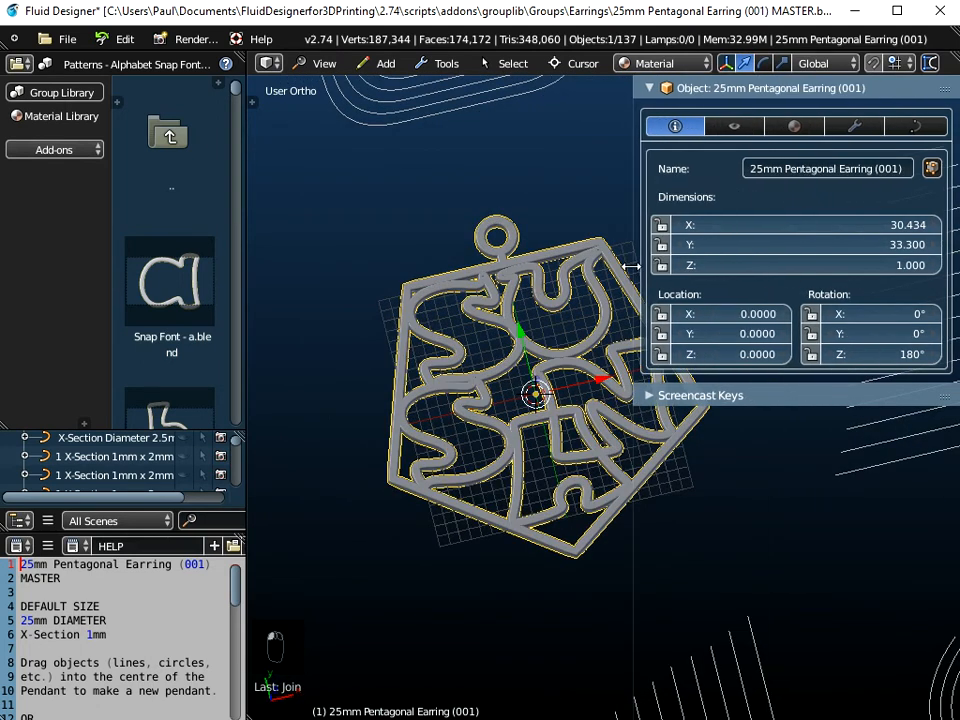
pyautogui.click(916, 128)
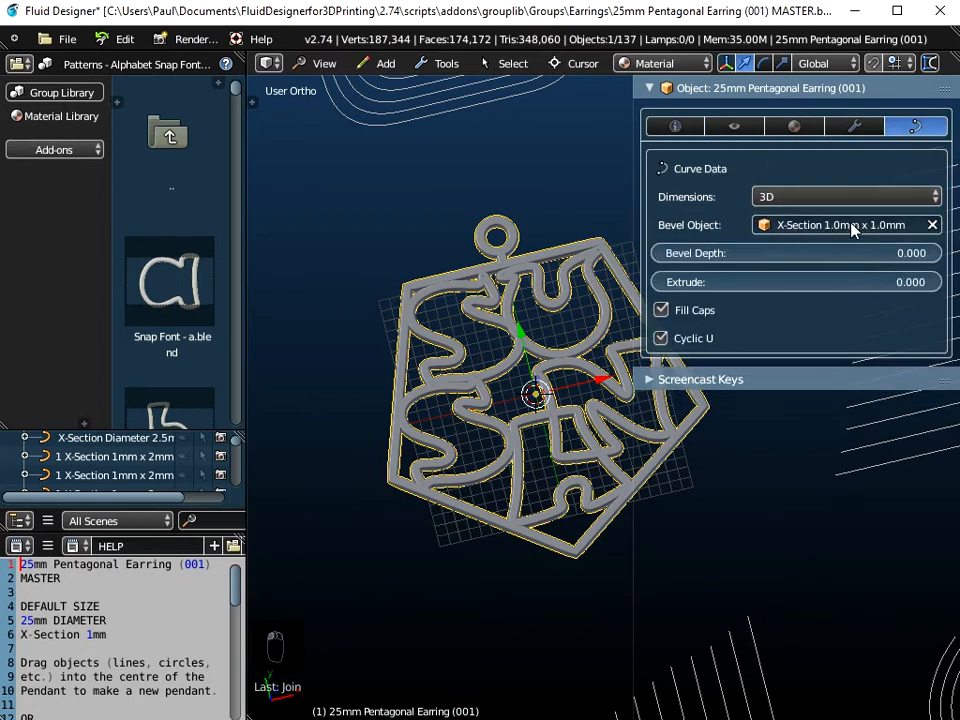
pyautogui.scroll(3, 514, 386)
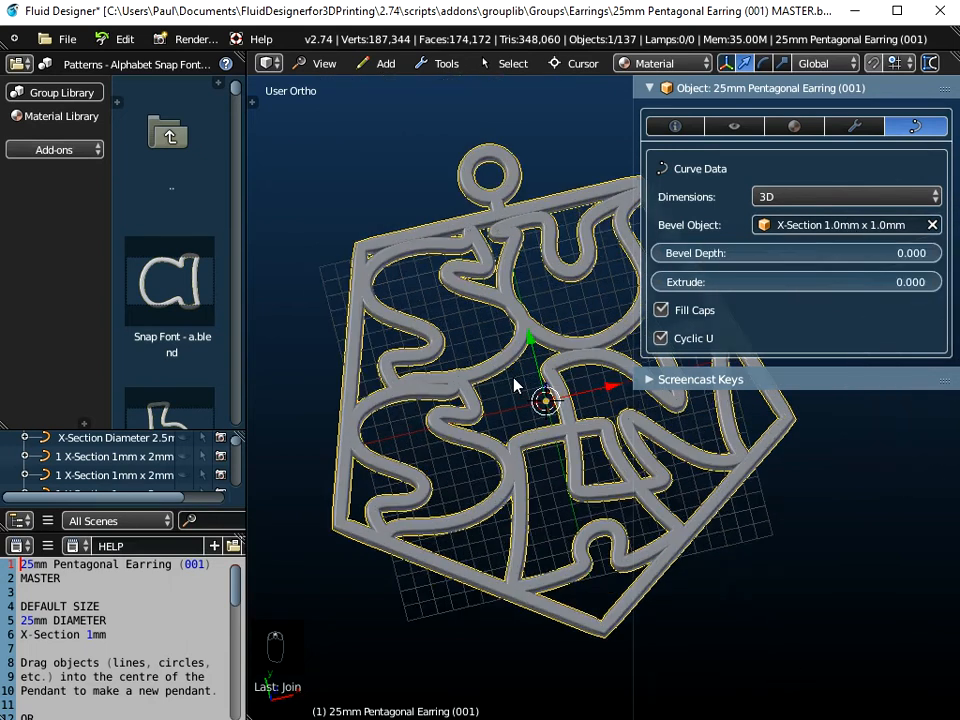
pyautogui.scroll(-2, 514, 386)
pyautogui.moveTo(514, 386); pyautogui.dragTo(546, 293, button='middle')
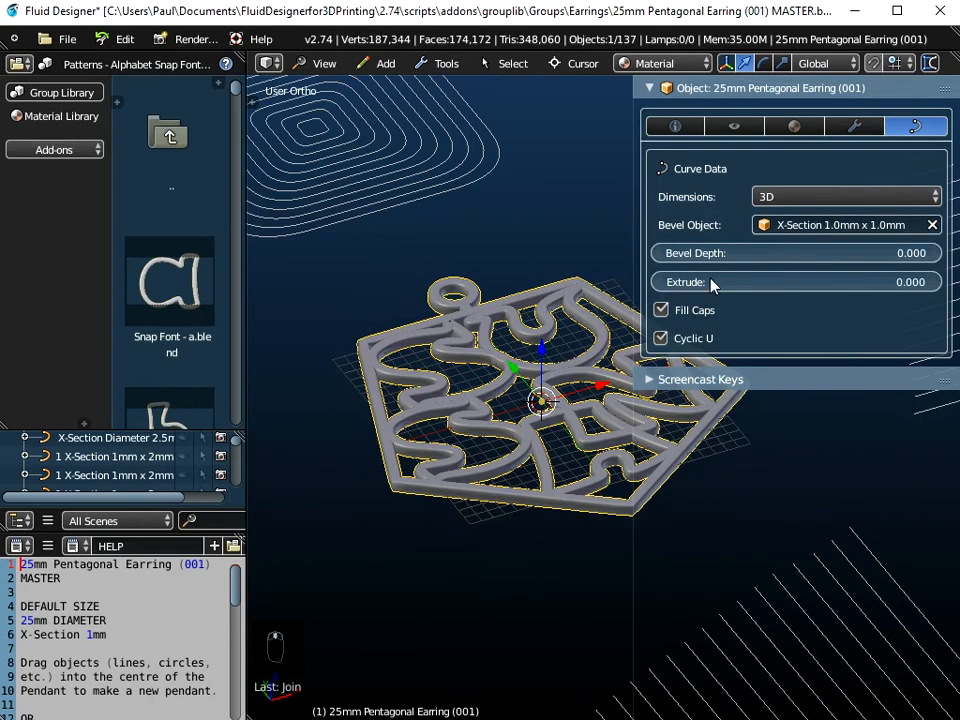
# Step: Set the earring's bevel object to X-Section 1.0mm x 3.0mm and inspect the profile
pyautogui.click(816, 226)
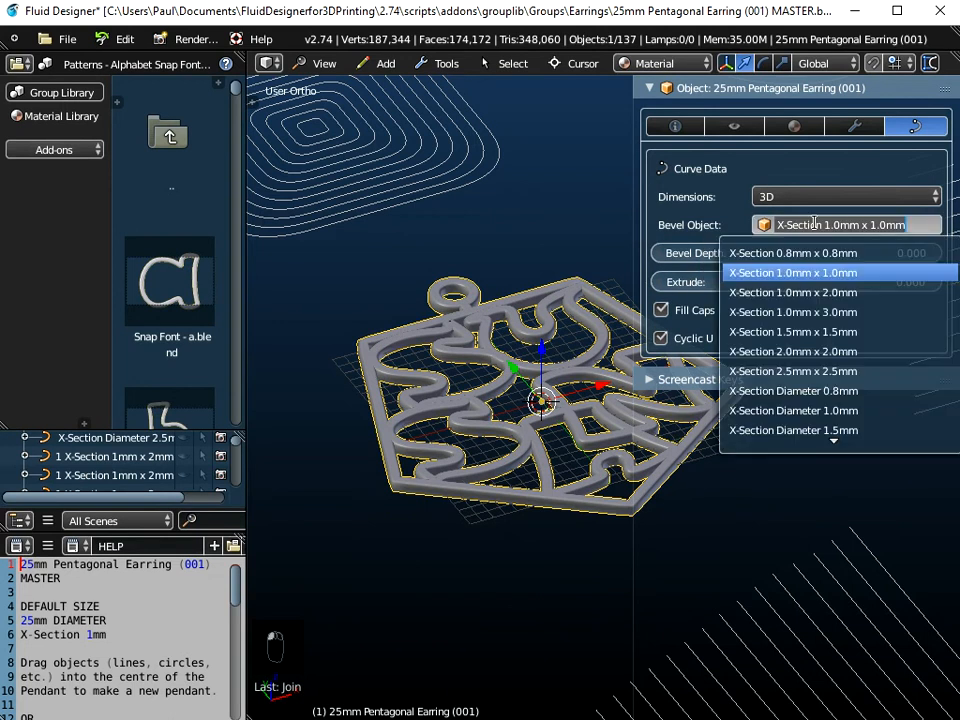
pyautogui.click(800, 312)
pyautogui.moveTo(425, 294); pyautogui.dragTo(593, 424, button='middle')
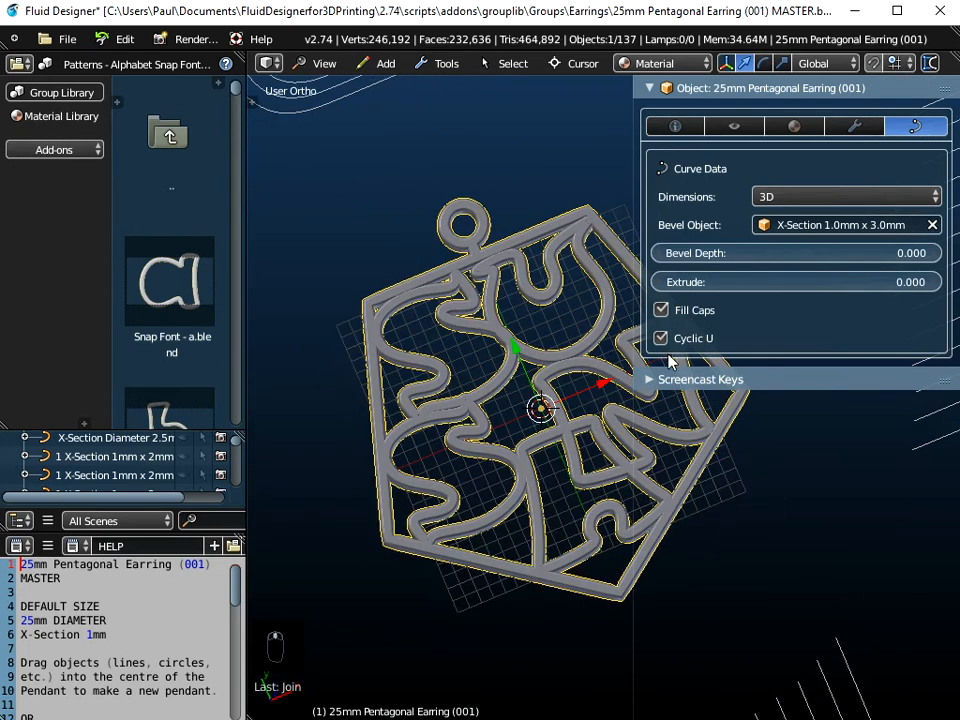
# Step: Set the earring's bevel object to X-Section 0.8mm x 0.8mm and inspect where the letters meet the frame
pyautogui.click(848, 224)
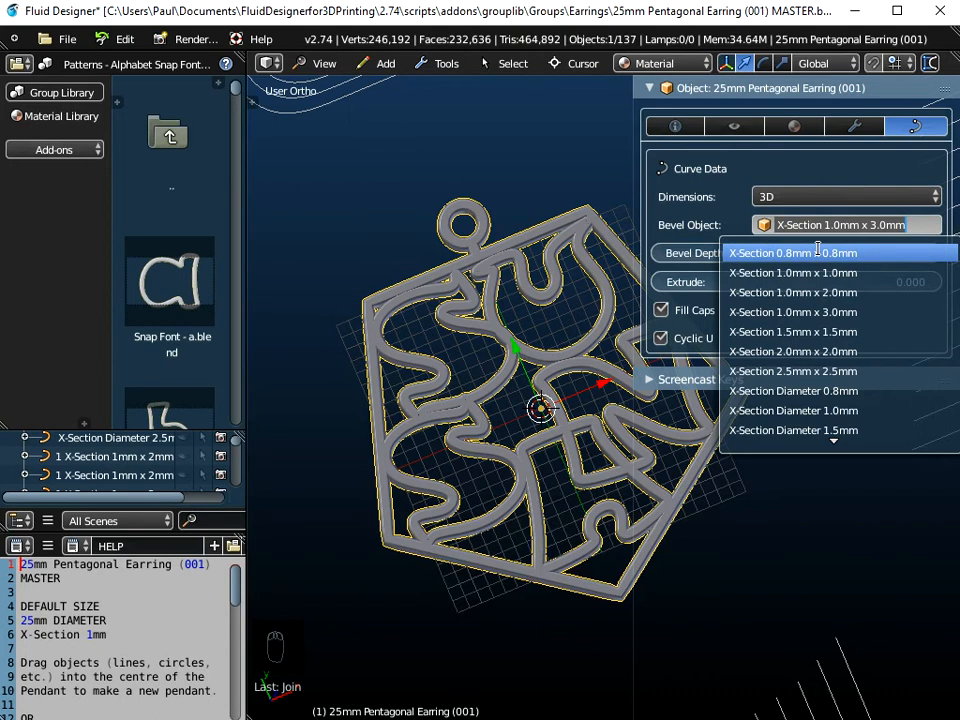
pyautogui.click(818, 252)
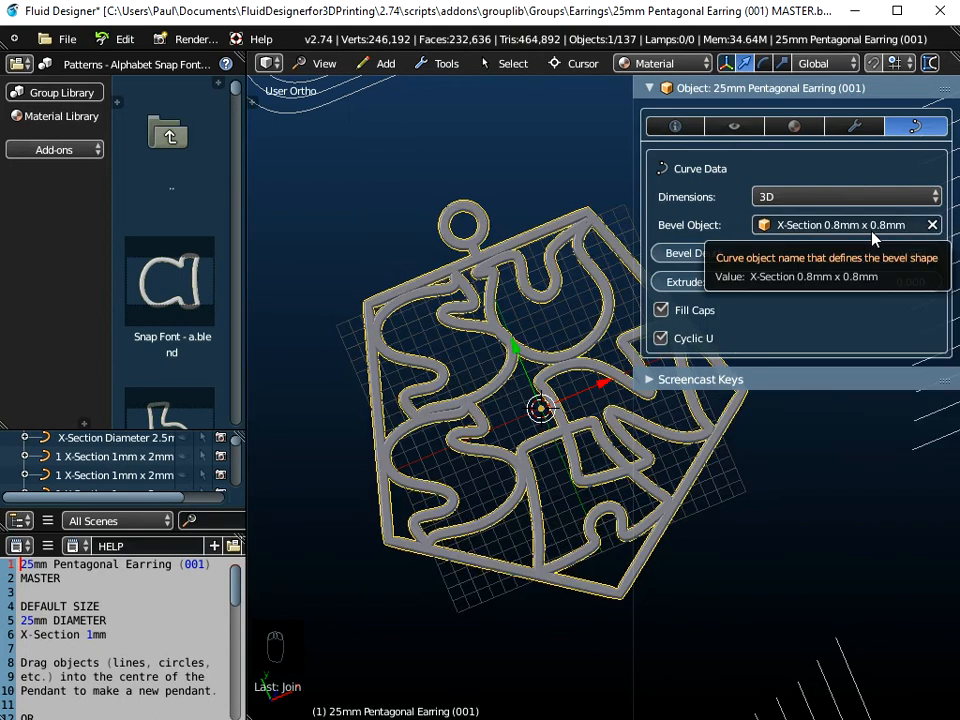
pyautogui.moveTo(634, 378); pyautogui.dragTo(716, 371)
pyautogui.moveTo(597, 428); pyautogui.dragTo(557, 470, button='middle')
pyautogui.scroll(8, 640, 232)
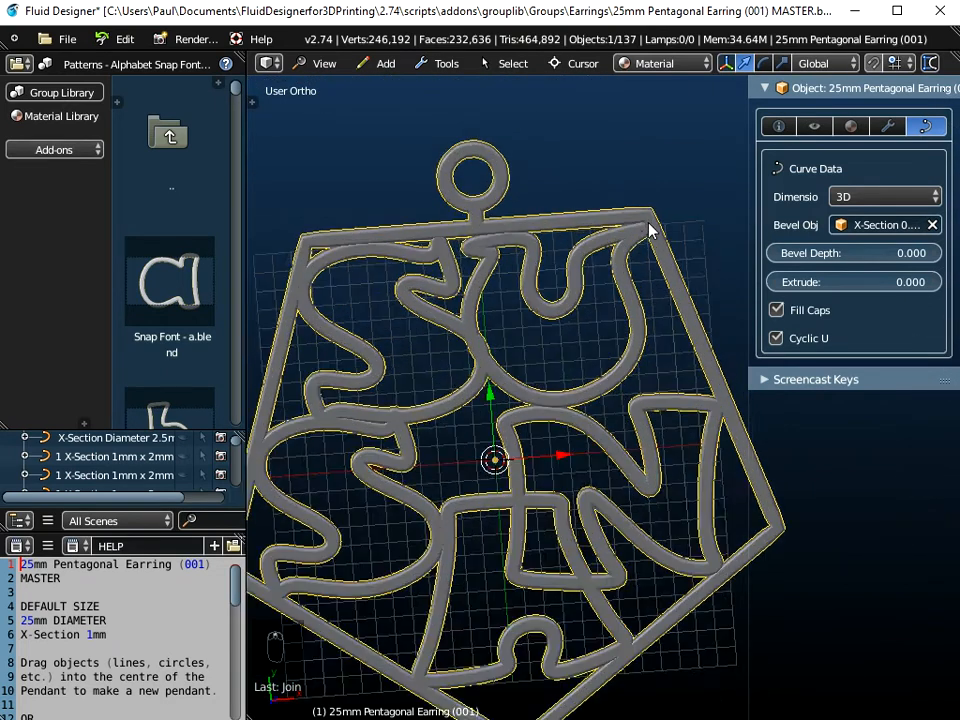
pyautogui.scroll(-2, 660, 240)
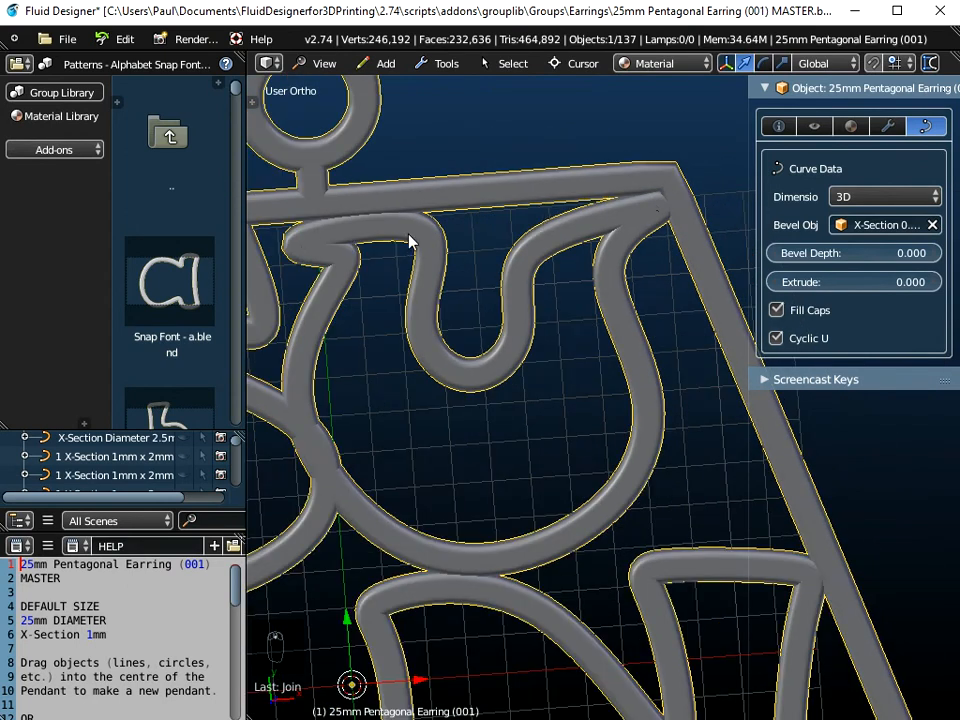
pyautogui.moveTo(477, 295); pyautogui.dragTo(500, 219, button='middle')
pyautogui.moveTo(630, 539); pyautogui.dragTo(621, 512, button='middle')
# Step: In top view, edit the curve and move the N's upper-right control point outward into the frame, to about X -12.1
pyautogui.click(322, 63)
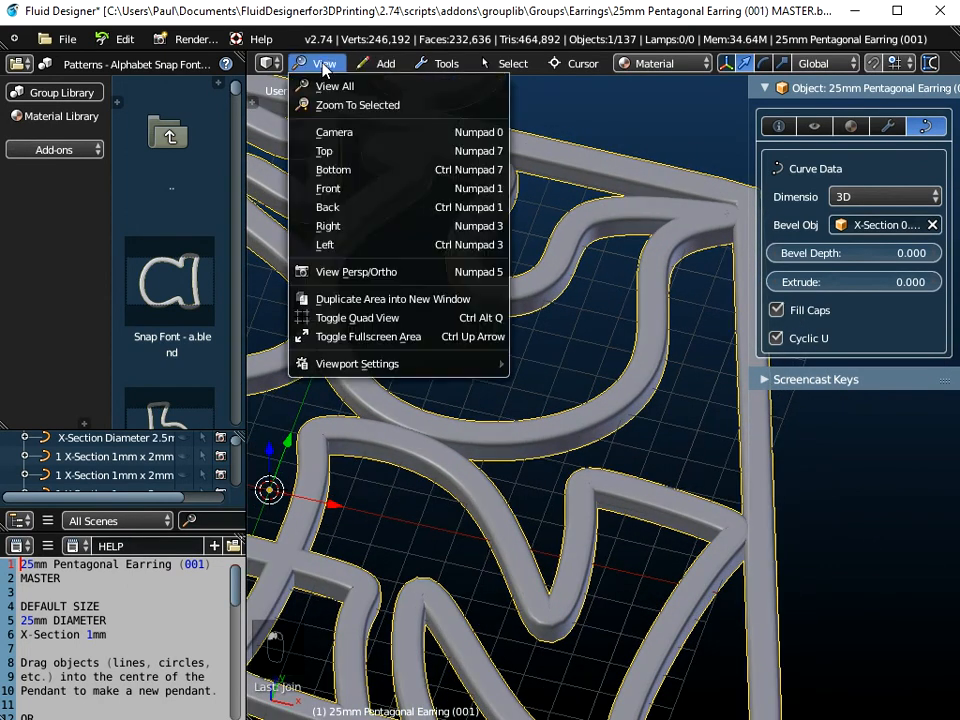
pyautogui.click(330, 157)
pyautogui.scroll(3, 493, 358)
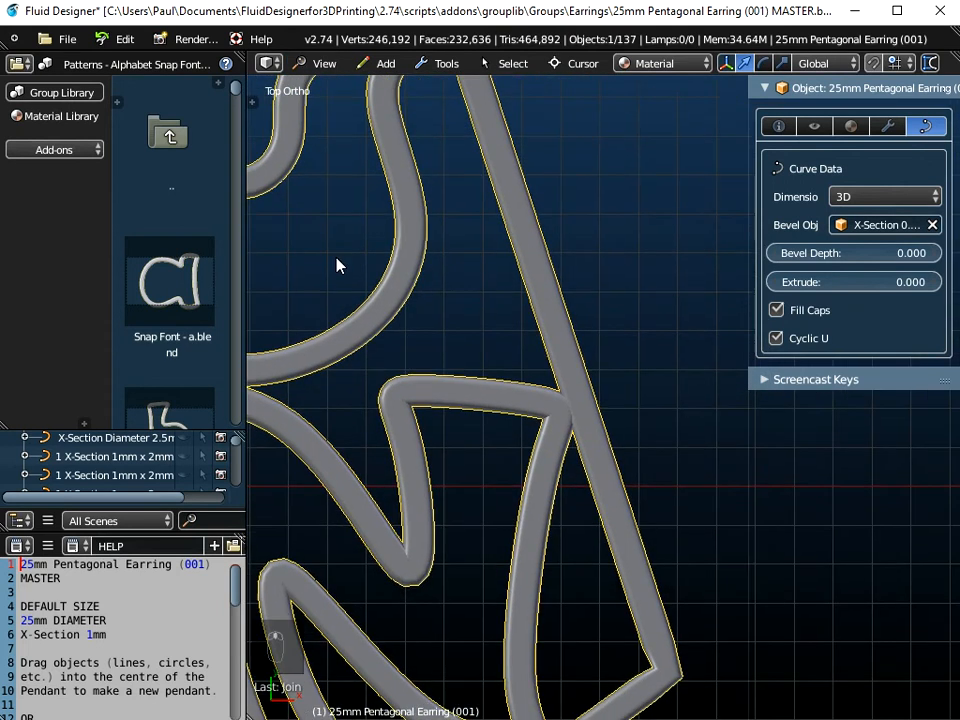
pyautogui.scroll(2, 595, 415)
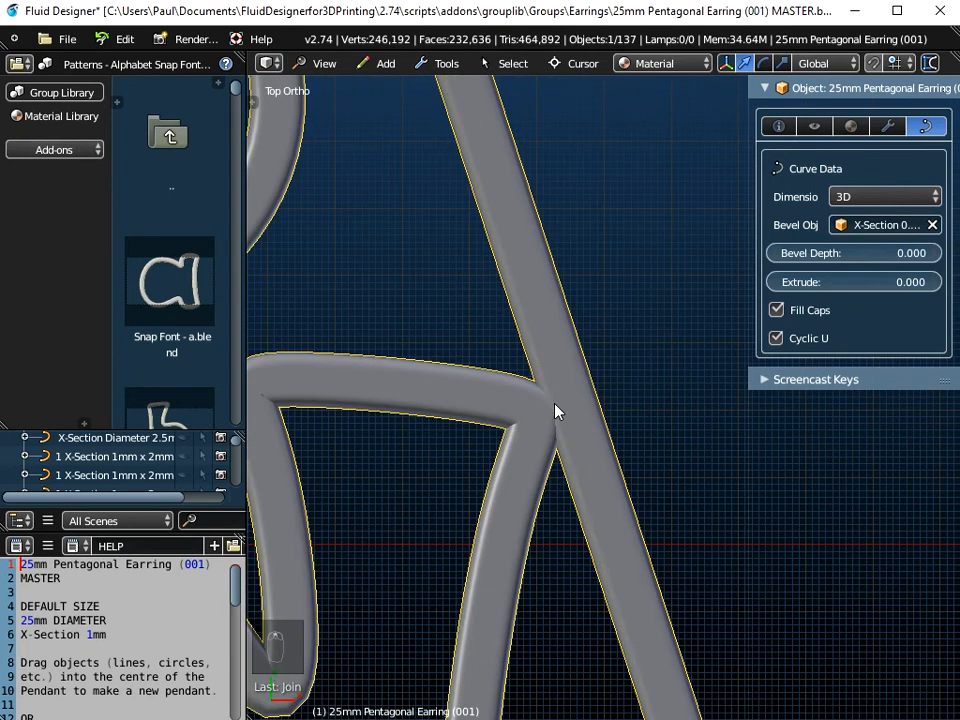
pyautogui.press('Tab')
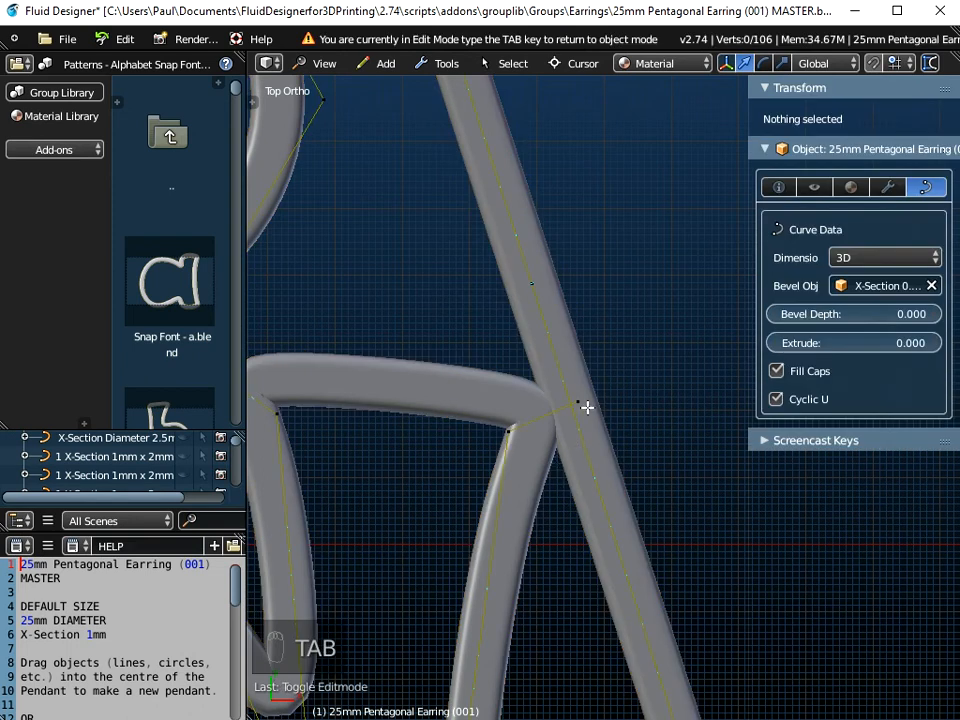
pyautogui.rightClick(510, 430)
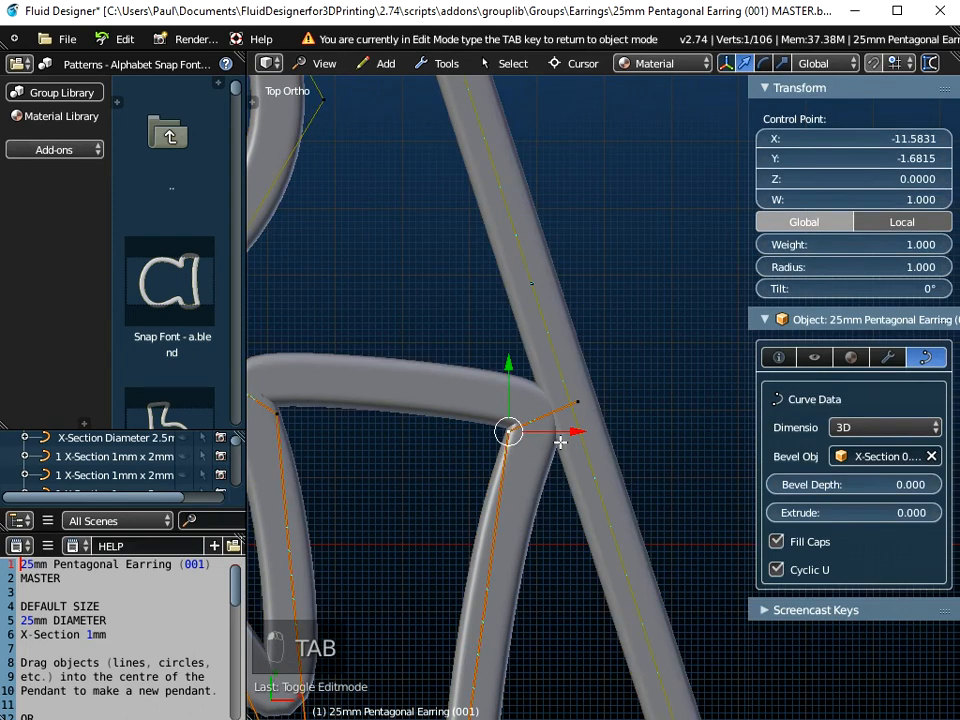
pyautogui.press('g')
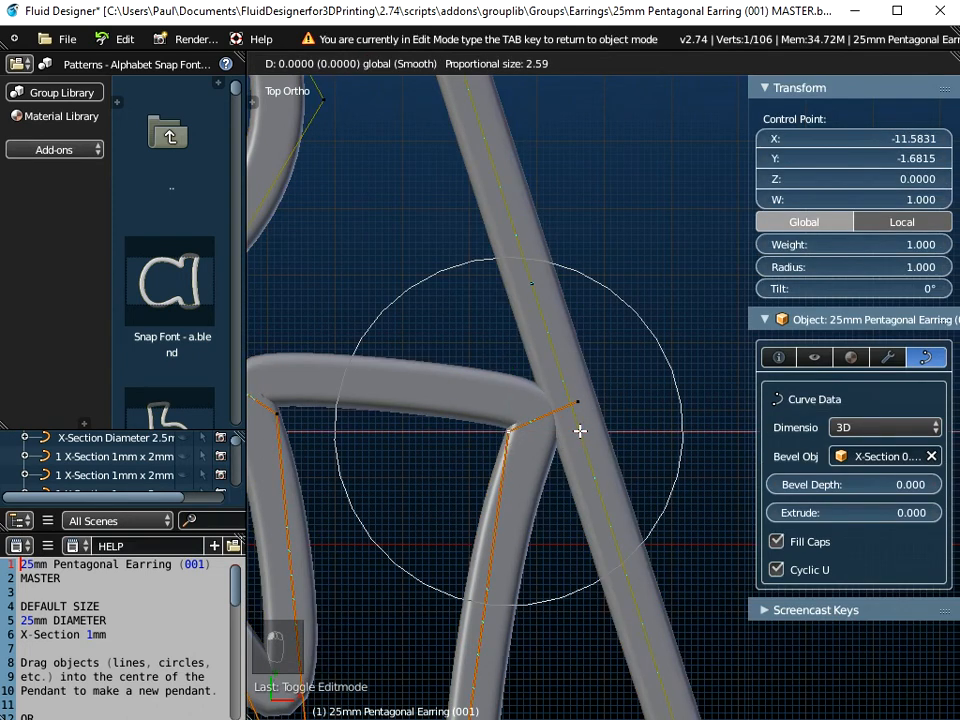
pyautogui.click(615, 426)
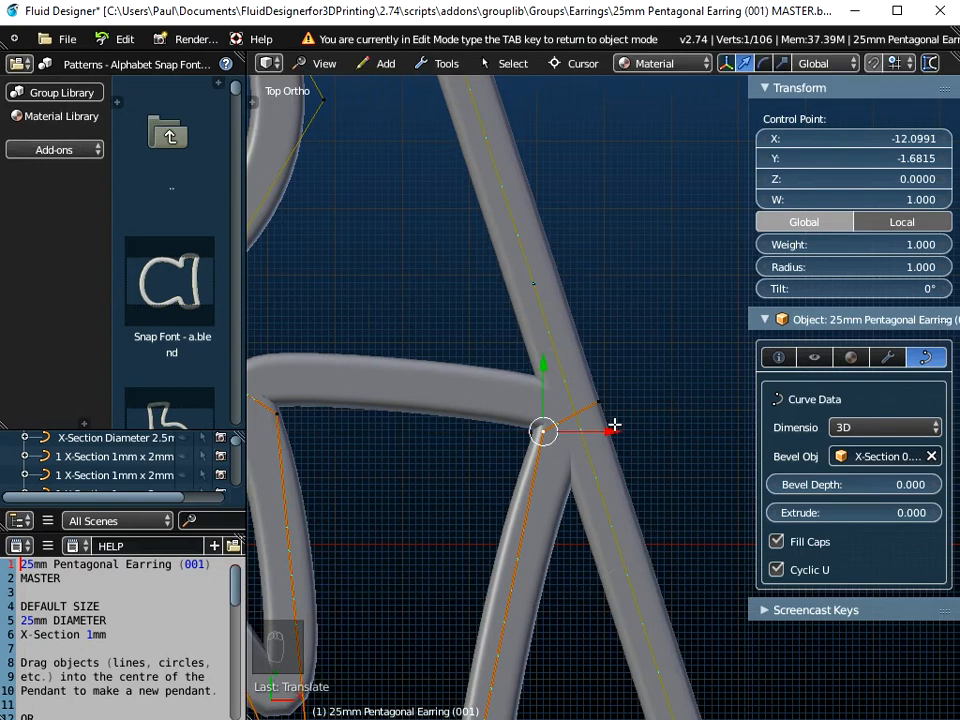
pyautogui.scroll(2, 579, 463)
pyautogui.scroll(-3, 579, 462)
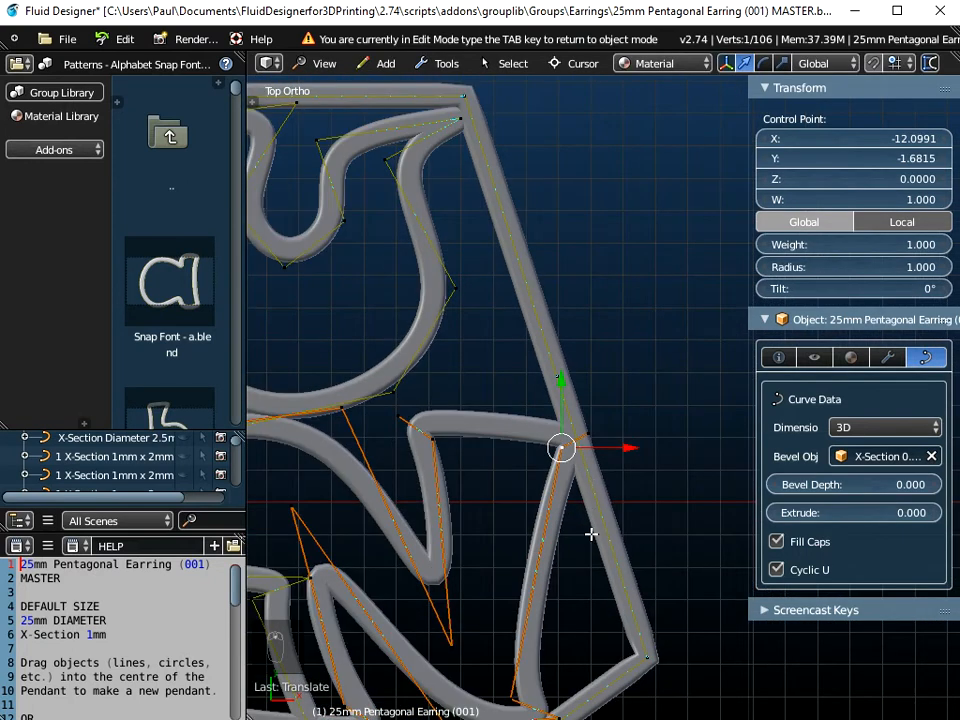
# Step: Move the N's lower-right control point slightly down into the frame's lower-right side, to about Y 7.17
pyautogui.scroll(2, 633, 370)
pyautogui.keyDown('shift'); pyautogui.moveTo(633, 370); pyautogui.dragTo(659, 247, button='middle'); pyautogui.keyUp('shift')
pyautogui.scroll(4, 583, 521)
pyautogui.click(636, 486)
pyautogui.press('g')
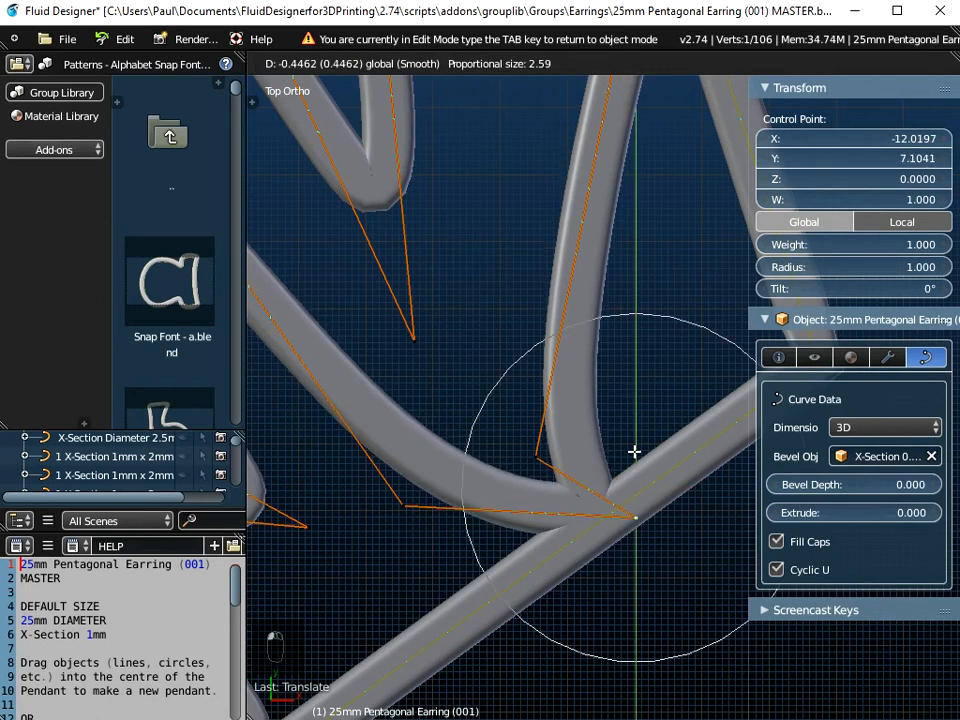
pyautogui.click(603, 538)
pyautogui.scroll(-5, 603, 538)
# Step: Try to move the A's lower-right control point down toward the frame with proportional editing on, and undo the moves
pyautogui.keyDown('shift'); pyautogui.moveTo(538, 598); pyautogui.dragTo(596, 484, button='middle'); pyautogui.keyUp('shift')
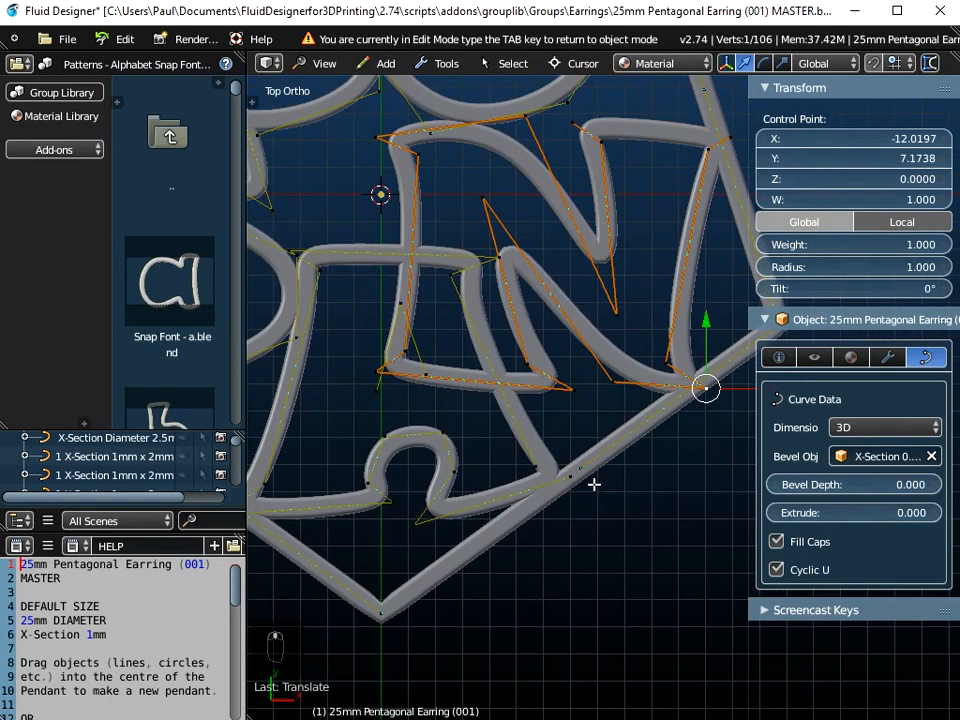
pyautogui.scroll(3, 557, 485)
pyautogui.click(523, 455)
pyautogui.moveTo(521, 388); pyautogui.dragTo(518, 418)
pyautogui.scroll(-1, 541, 537)
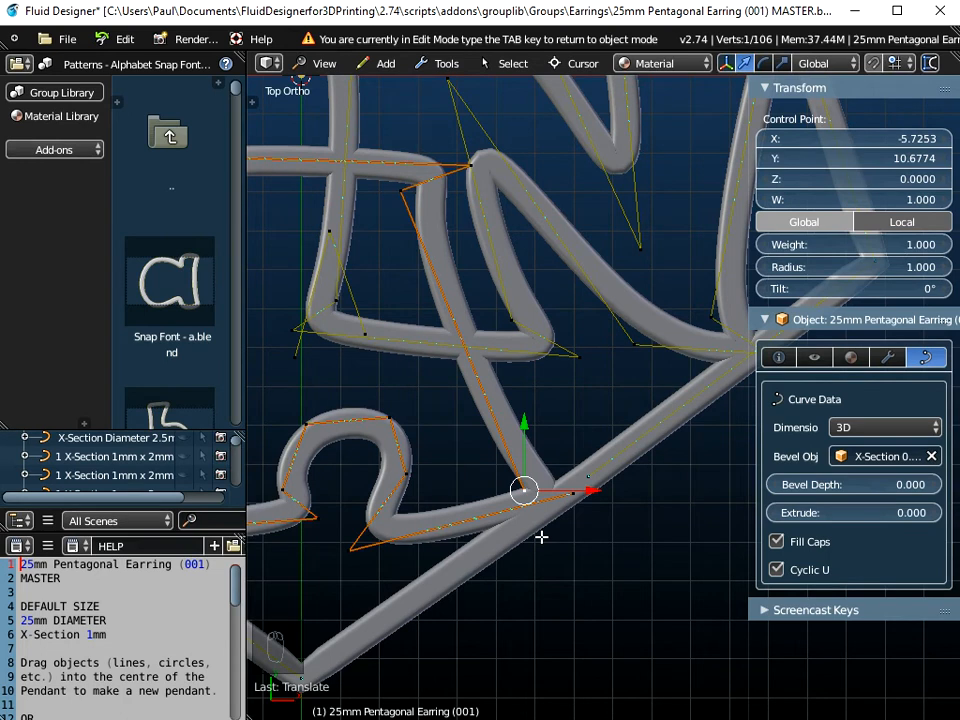
pyautogui.hotkey('ctrl', 'z')
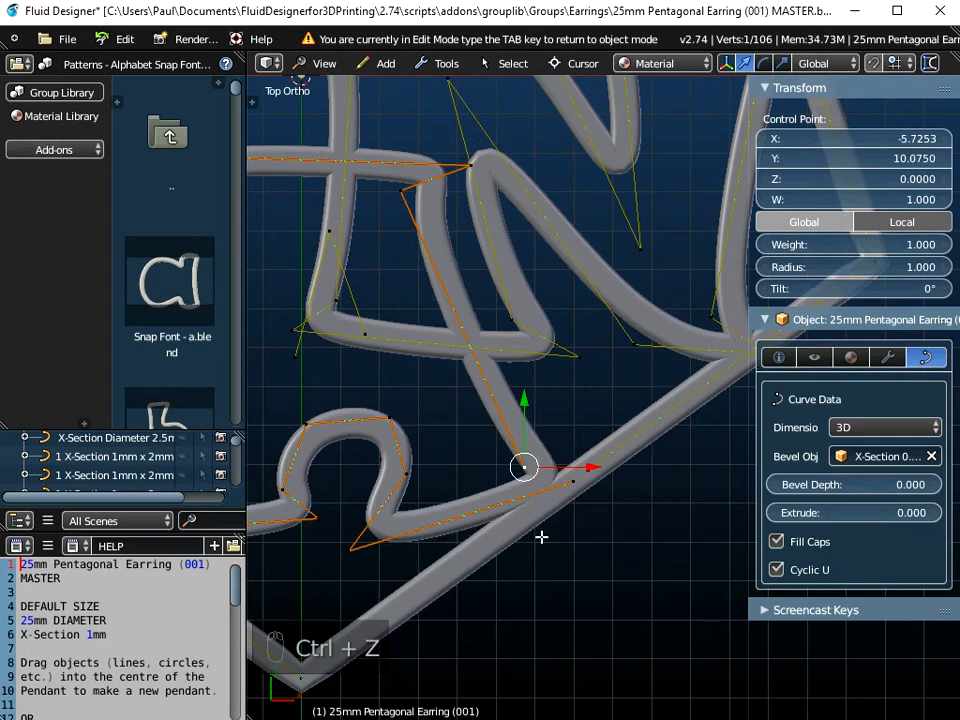
pyautogui.moveTo(525, 401); pyautogui.dragTo(548, 407)
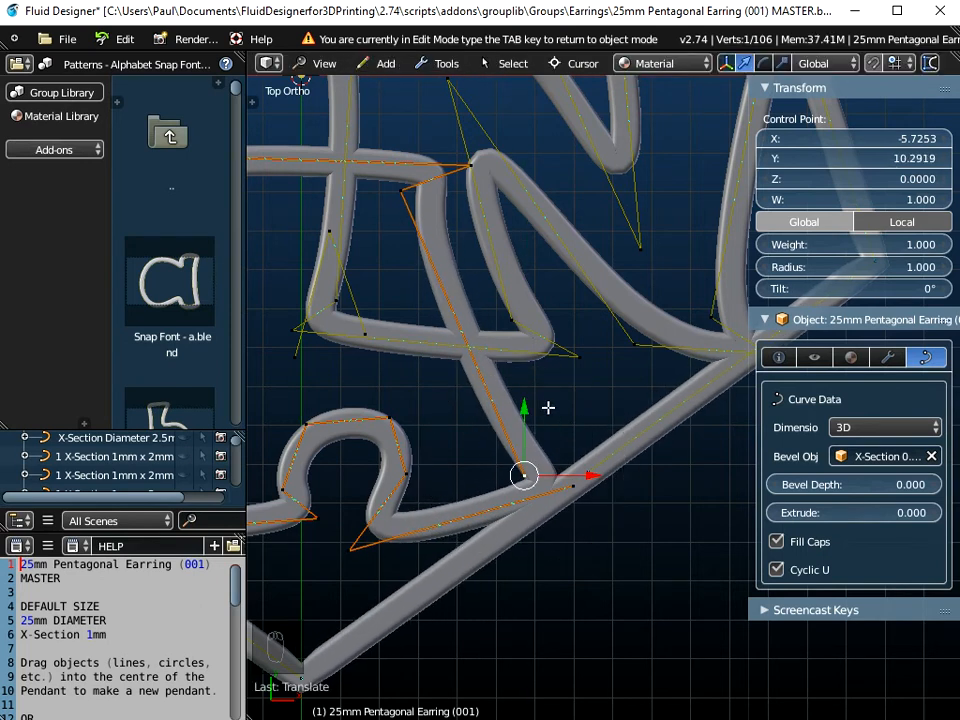
pyautogui.hotkey('ctrl', 'z')
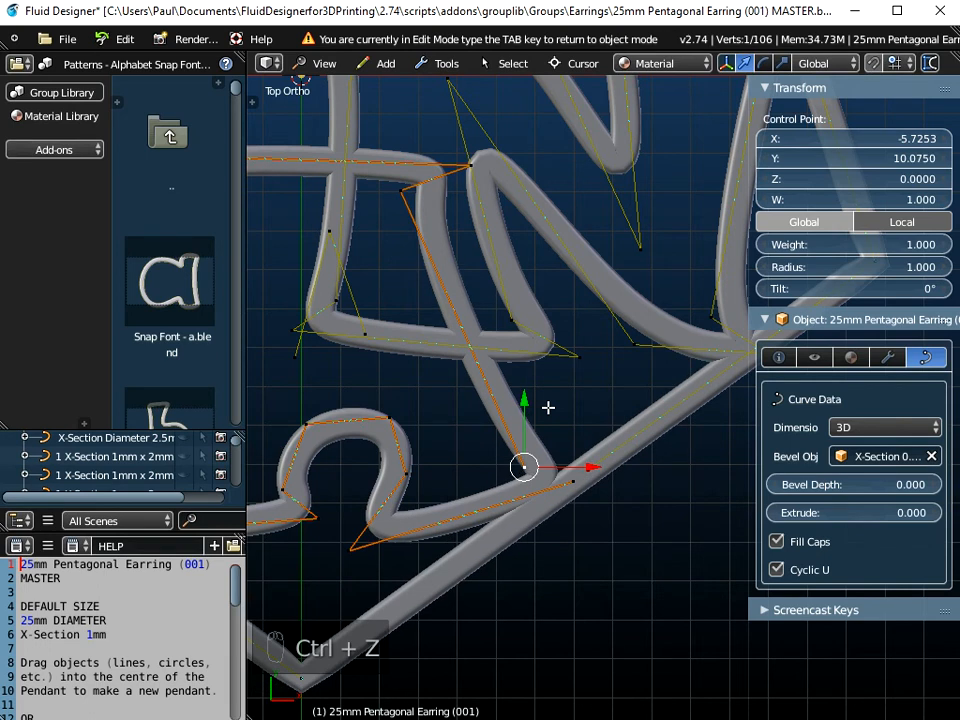
# Step: Turn off proportional editing, move the A's lower-right control point down to about Y 11.18, and return to object mode
pyautogui.press('o')
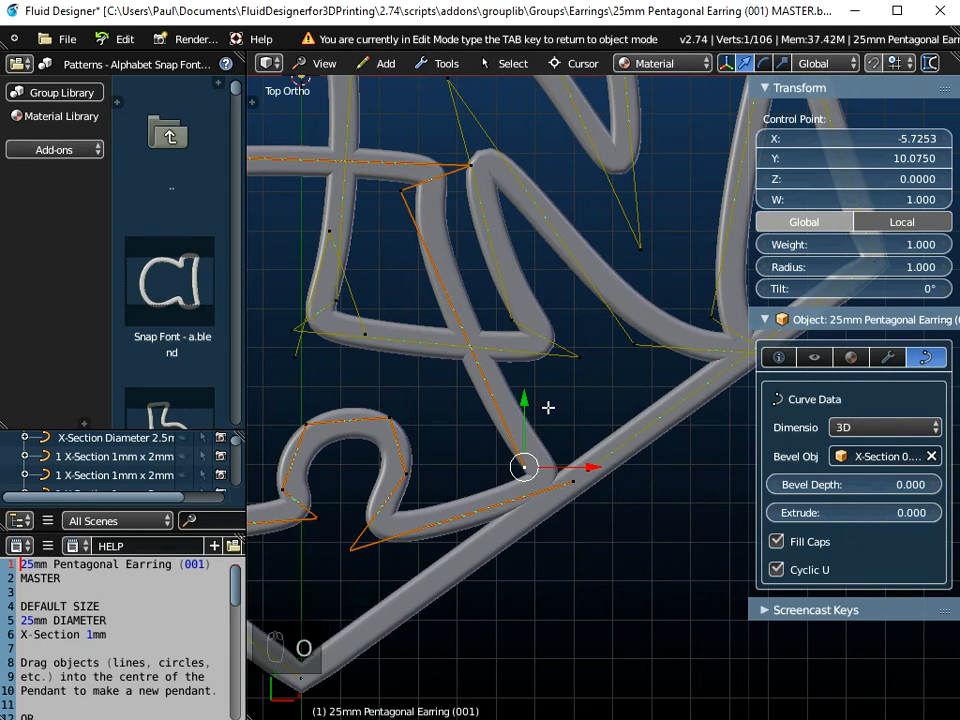
pyautogui.moveTo(523, 399); pyautogui.dragTo(522, 442)
pyautogui.scroll(-3, 542, 641)
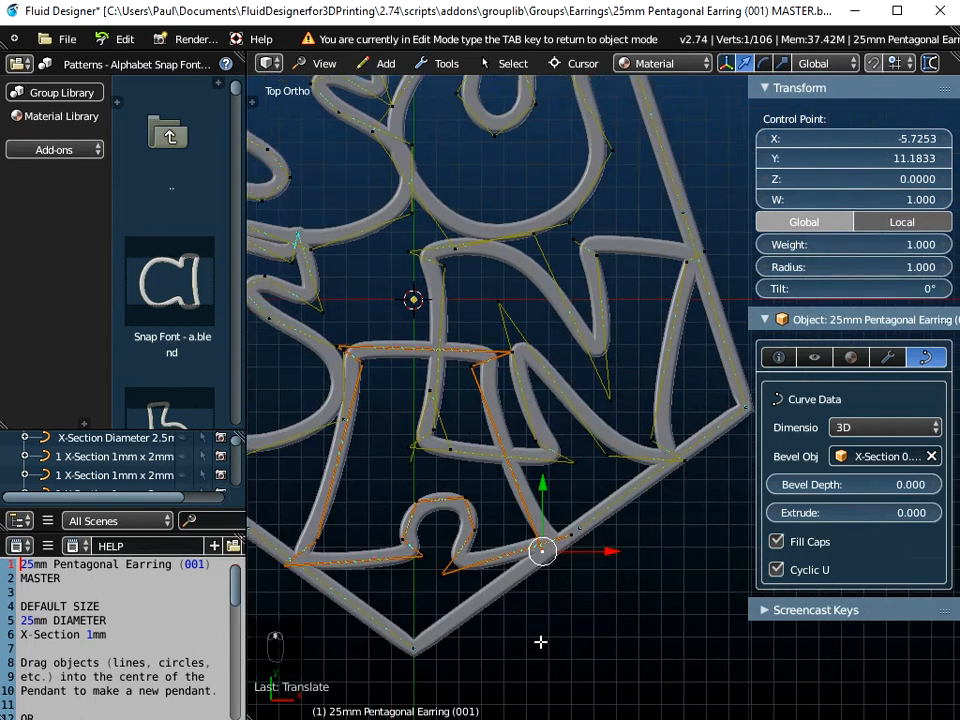
pyautogui.scroll(-3, 423, 508)
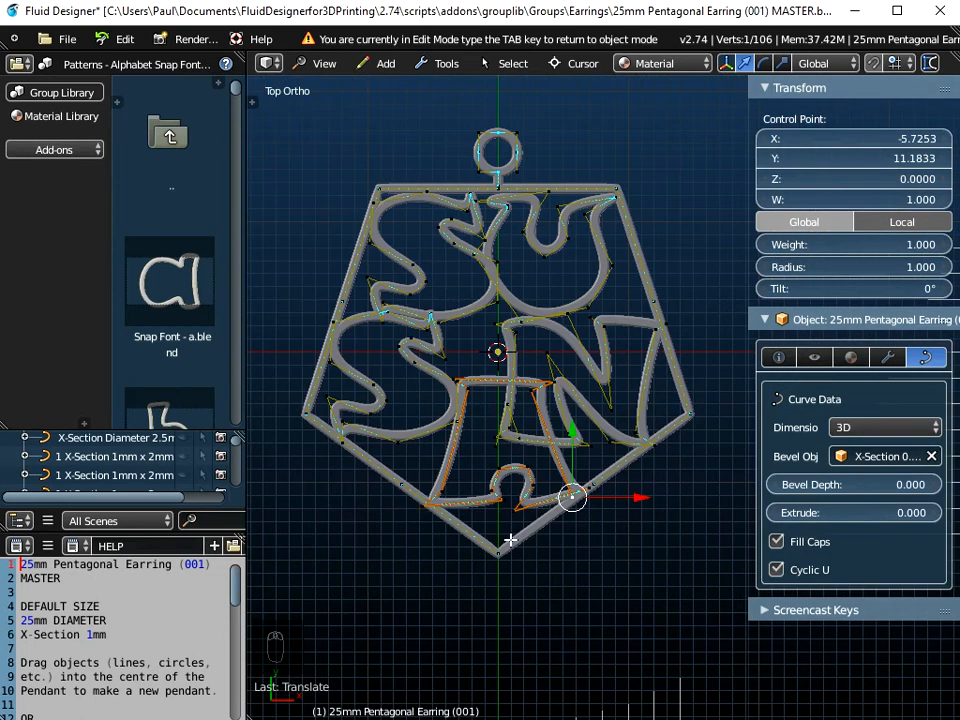
pyautogui.press('Tab')
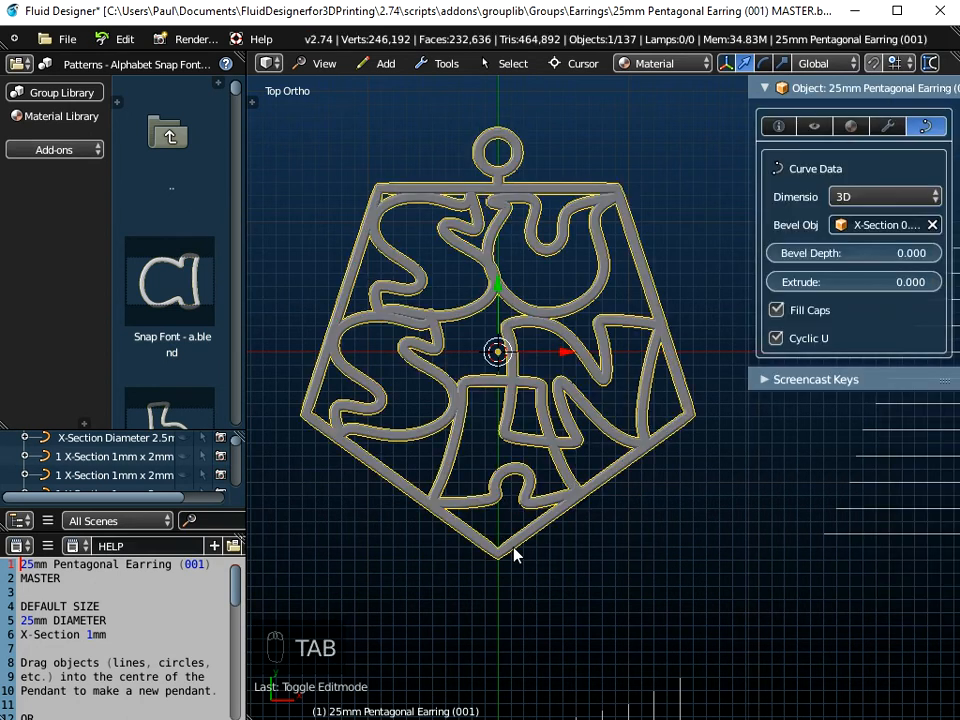
# Step: Change the earring's curve dimensions to 2D and inspect the frame's bottom corner and the whole earring
pyautogui.scroll(5, 512, 552)
pyautogui.moveTo(504, 568); pyautogui.dragTo(525, 543, button='middle')
pyautogui.scroll(3, 528, 458)
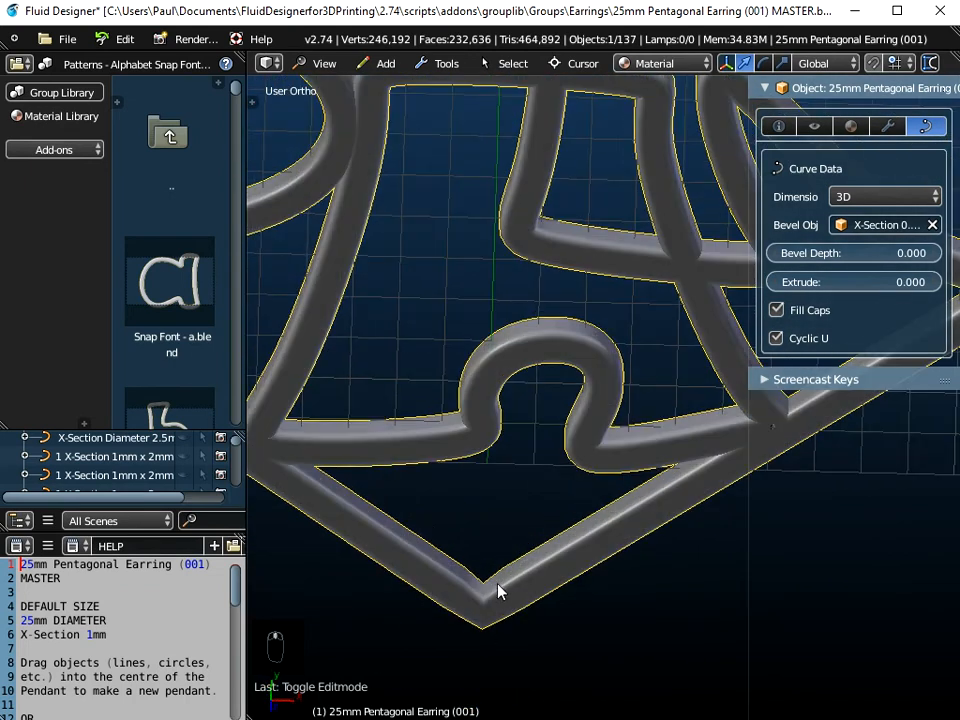
pyautogui.scroll(2, 499, 591)
pyautogui.moveTo(500, 611); pyautogui.dragTo(519, 552, button='middle')
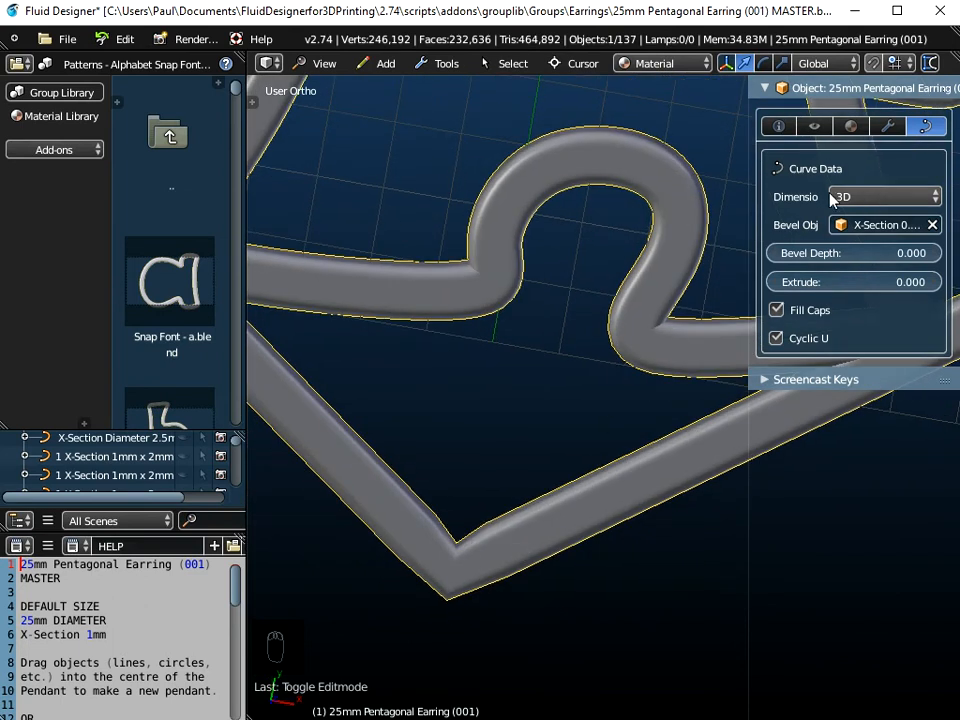
pyautogui.moveTo(747, 196); pyautogui.dragTo(670, 196)
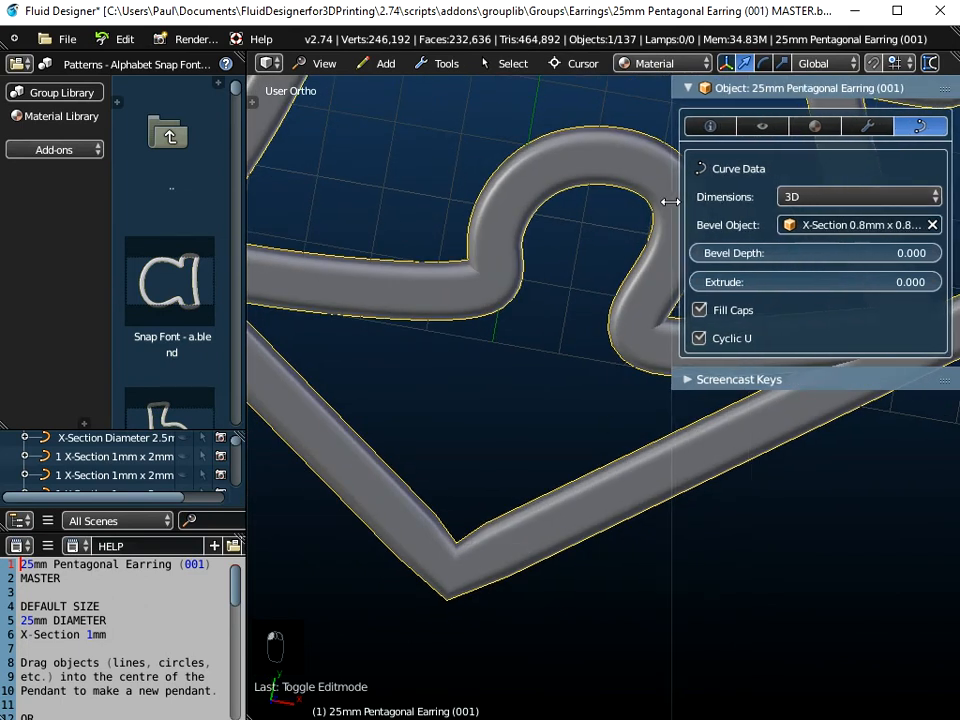
pyautogui.click(820, 197)
pyautogui.click(868, 197)
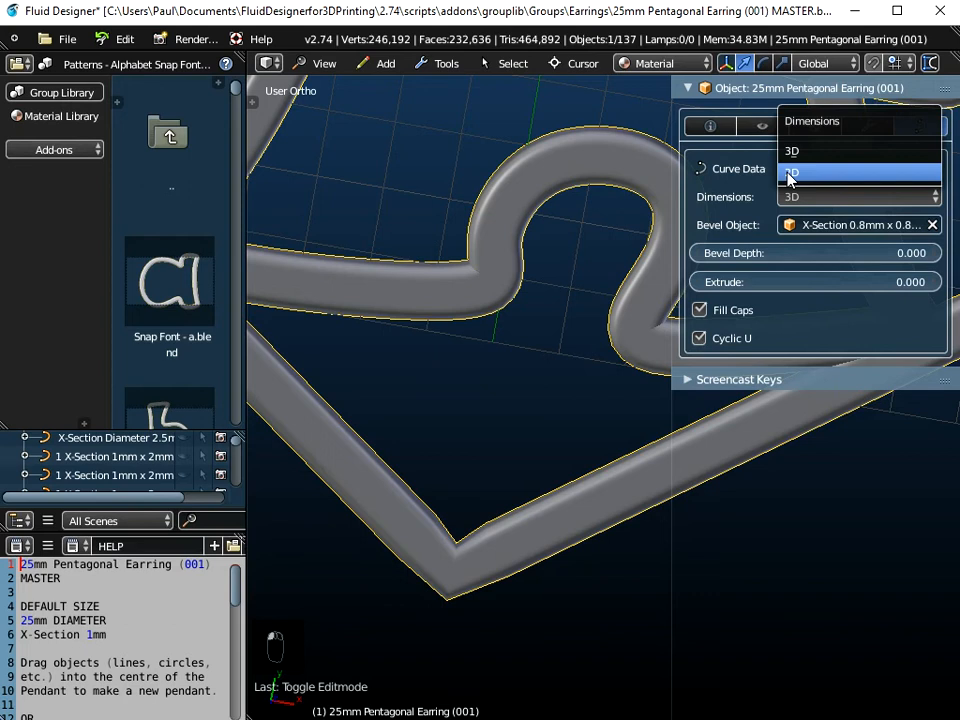
pyautogui.click(787, 176)
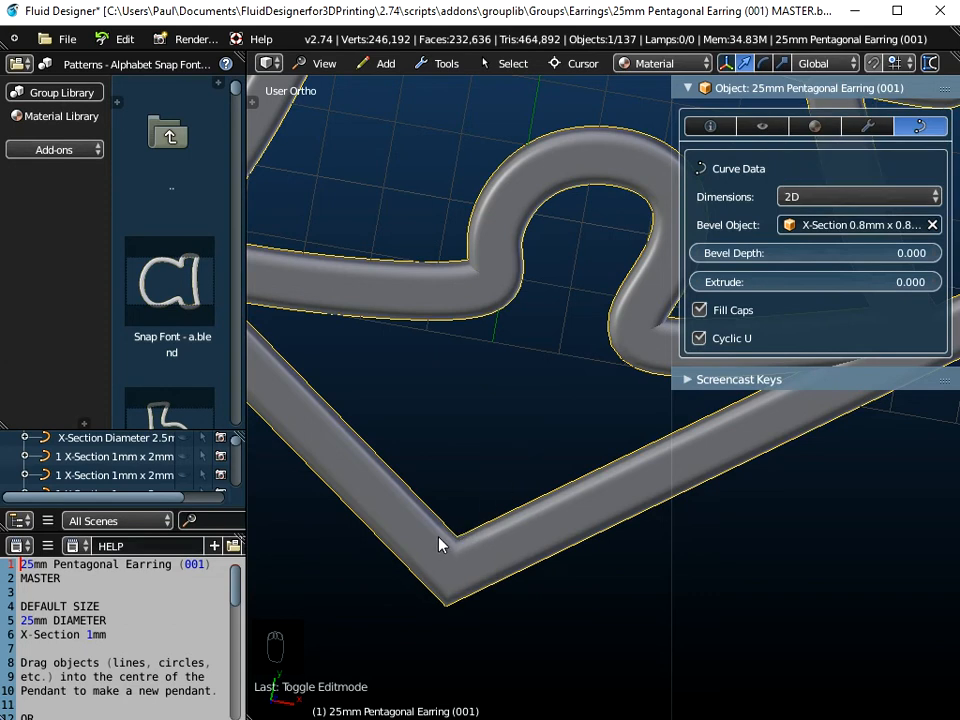
pyautogui.scroll(-6, 474, 576)
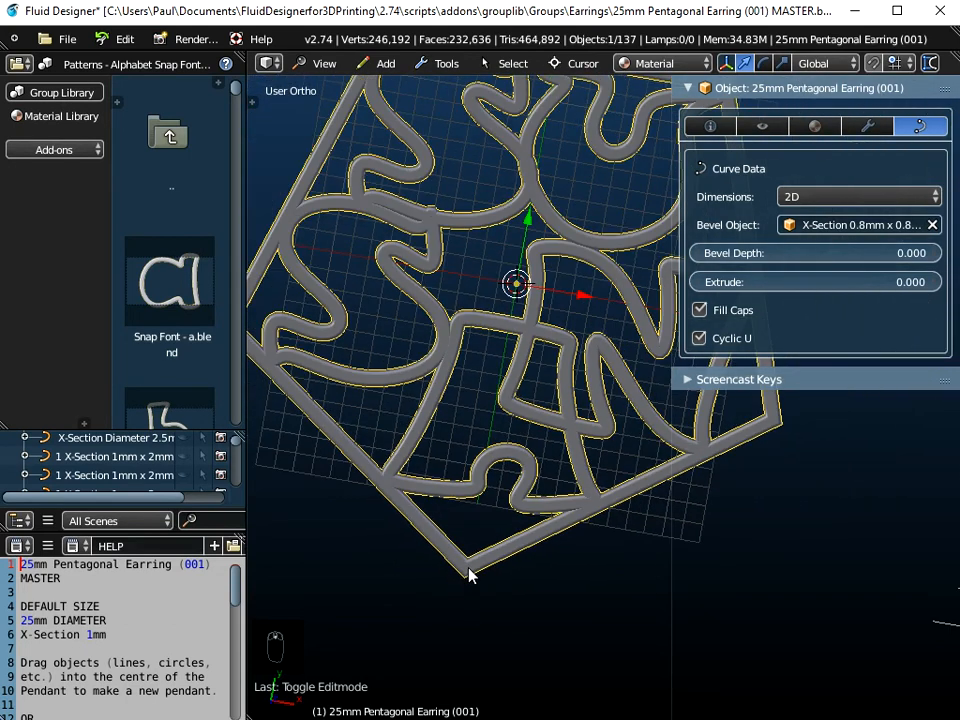
pyautogui.moveTo(540, 447); pyautogui.dragTo(449, 517, button='middle')
pyautogui.scroll(-4, 523, 424)
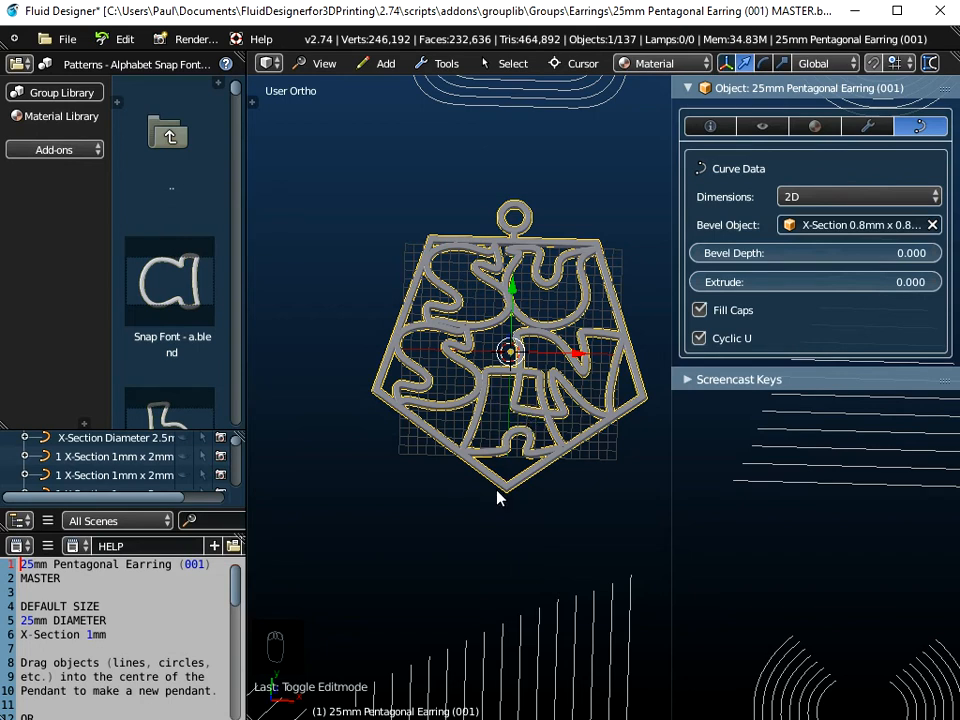
# Step: Convert the 25 mm pentagonal earring from a curve to a mesh
pyautogui.moveTo(531, 453)
pyautogui.mouseDown(button='middle')
pyautogui.moveTo(557, 392)
pyautogui.moveTo(543, 465)
pyautogui.mouseUp(button='middle')
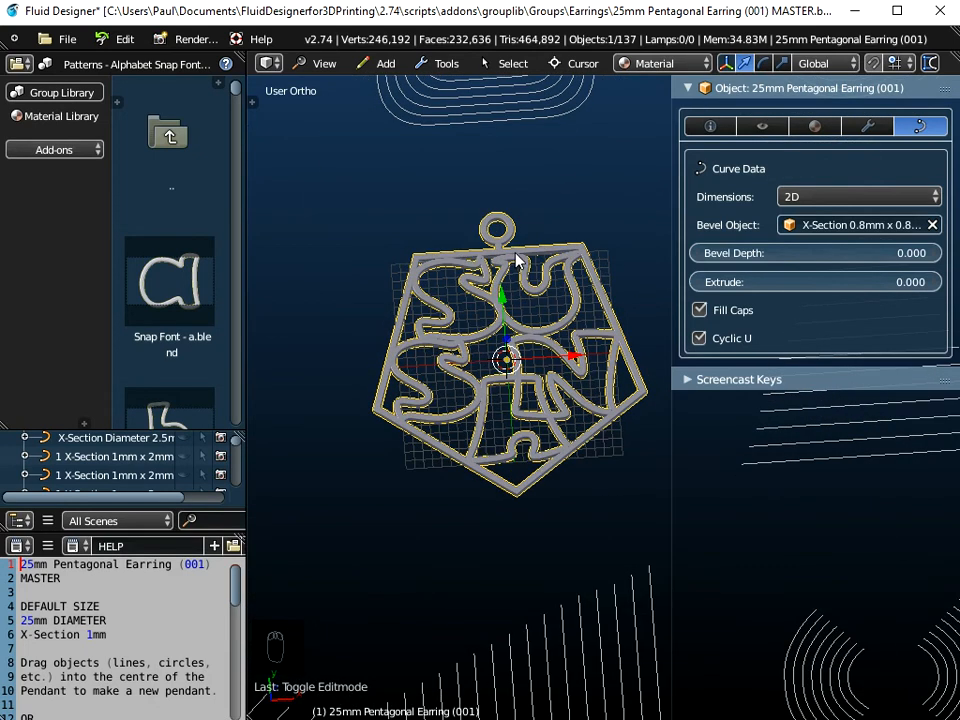
pyautogui.click(451, 66)
pyautogui.moveTo(460, 95)
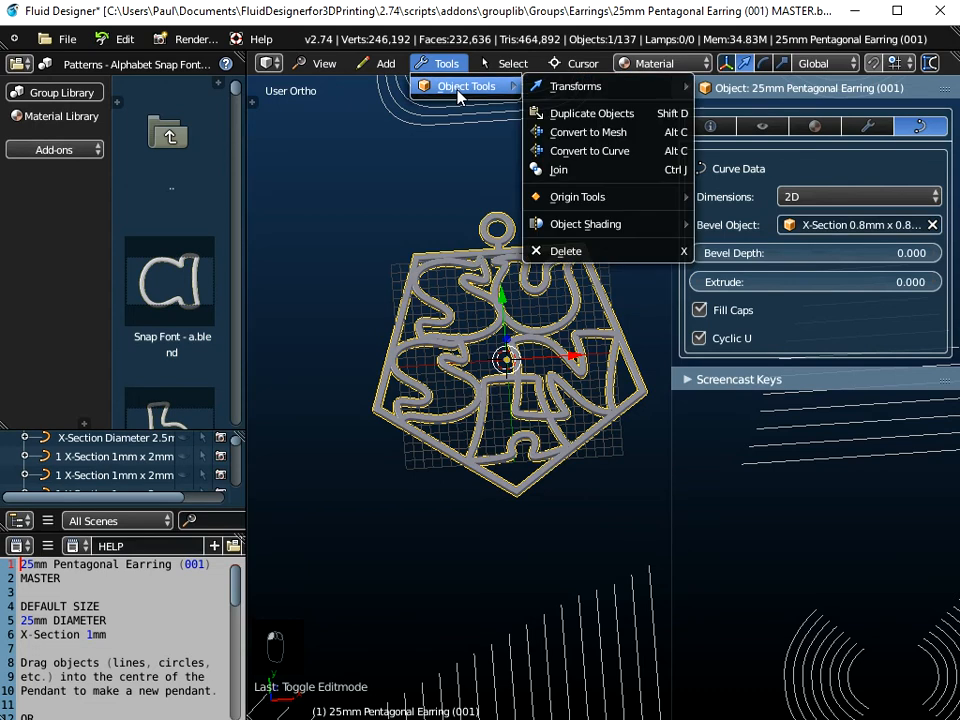
pyautogui.click(580, 137)
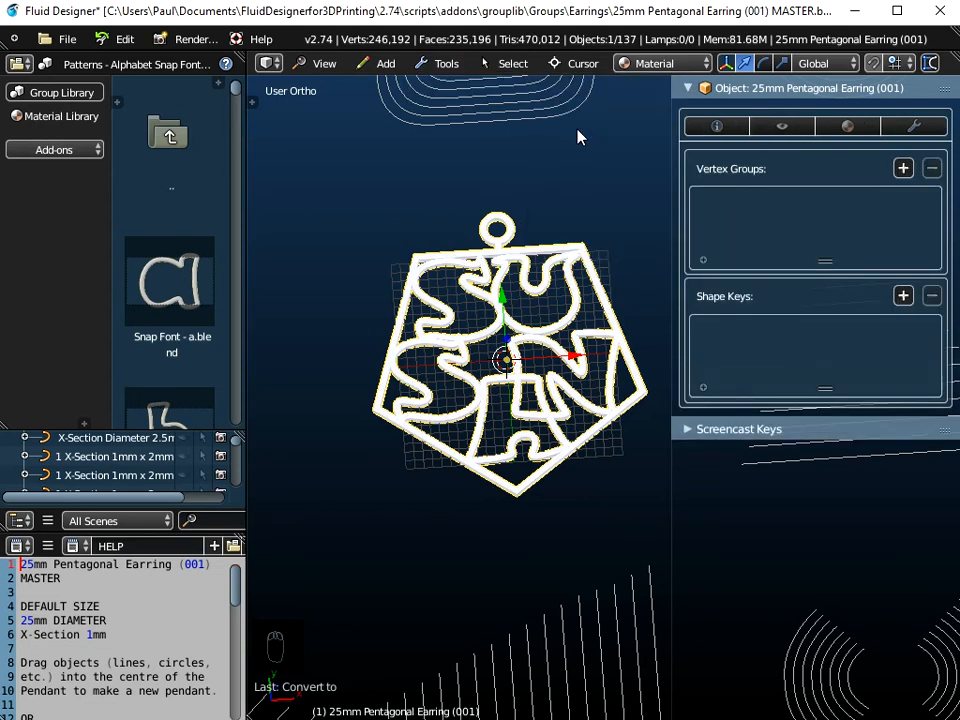
# Step: Measure the earring mesh's volume with the 3D printing tools and read the result
pyautogui.click(255, 101)
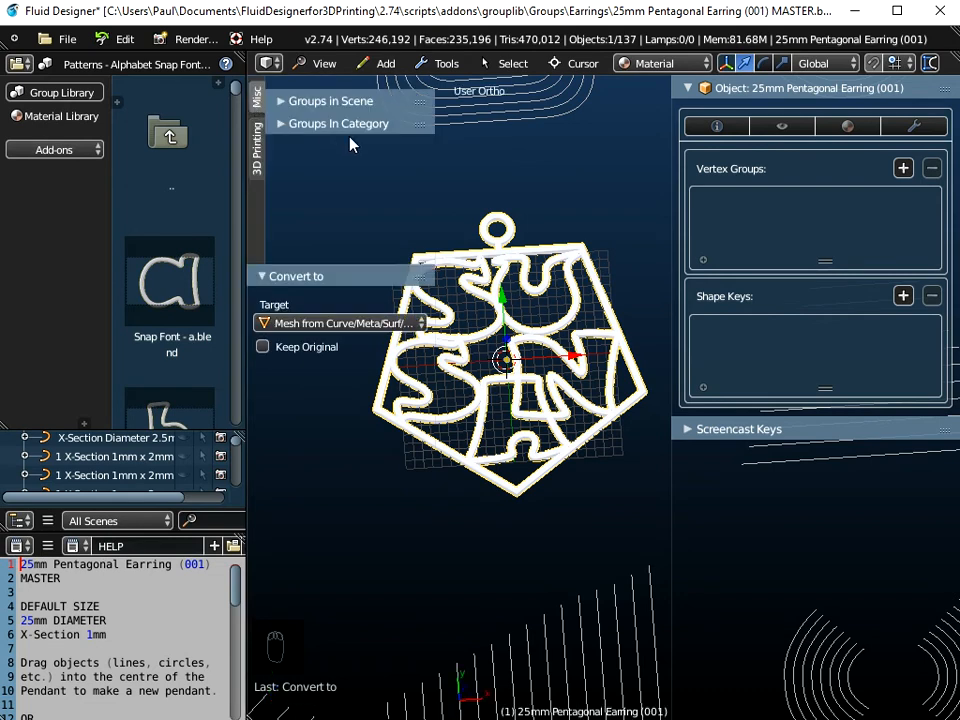
pyautogui.click(257, 150)
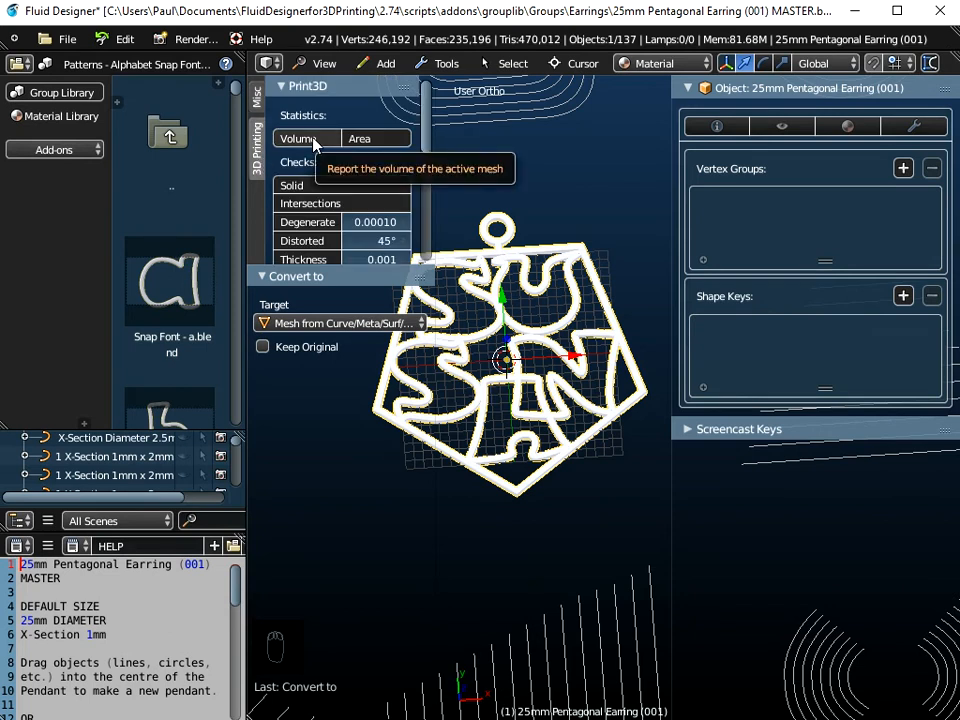
pyautogui.click(314, 145)
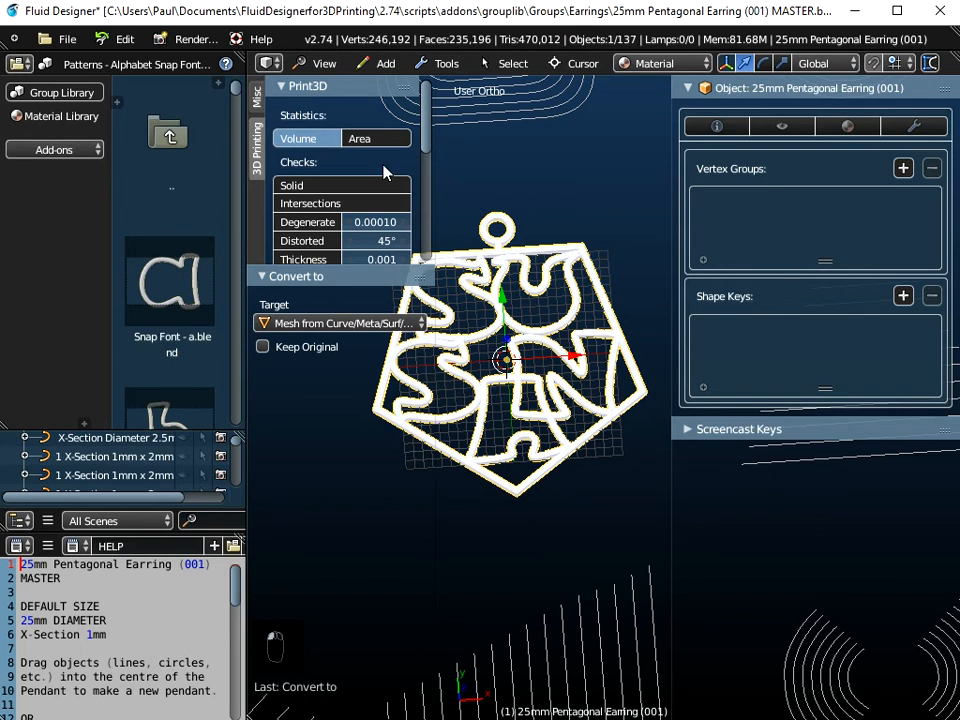
pyautogui.scroll(-2, 395, 185)
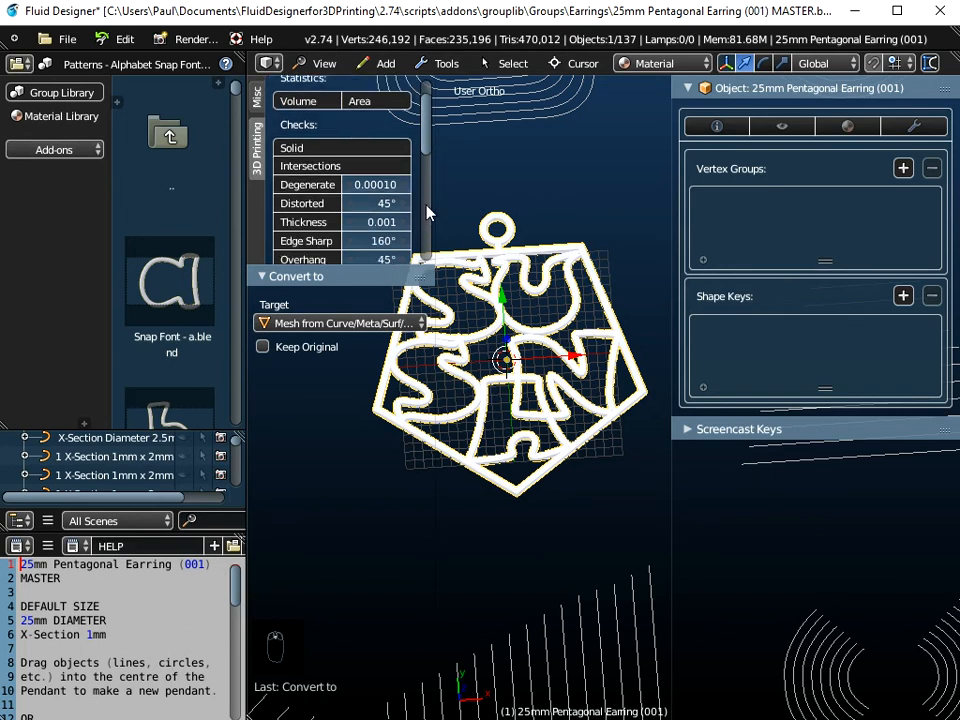
pyautogui.scroll(-7, 426, 212)
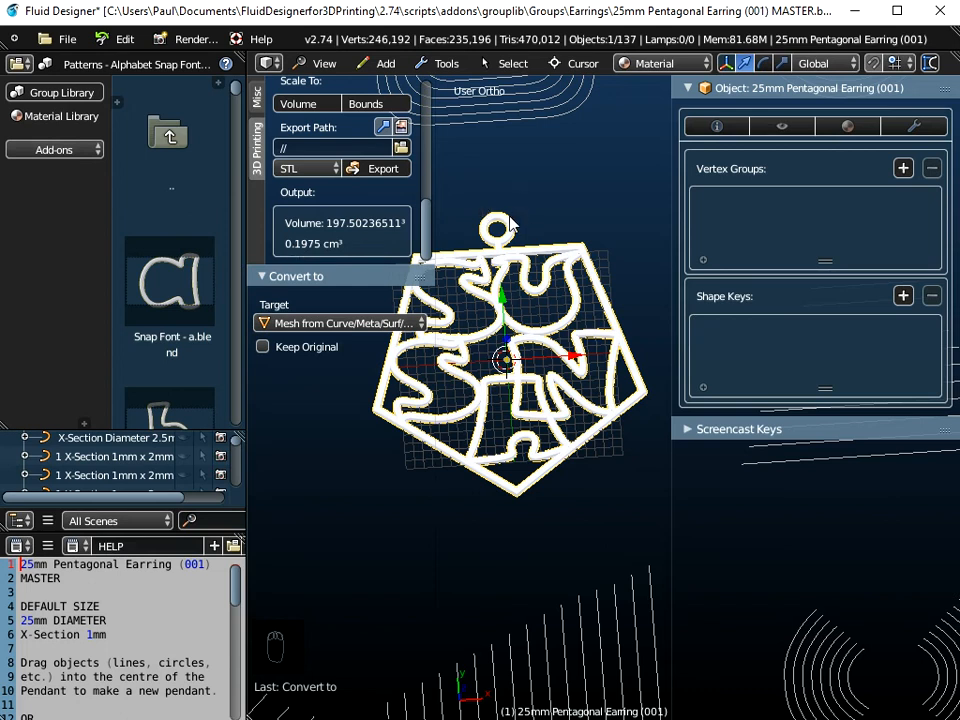
pyautogui.moveTo(427, 170); pyautogui.dragTo(231, 210)
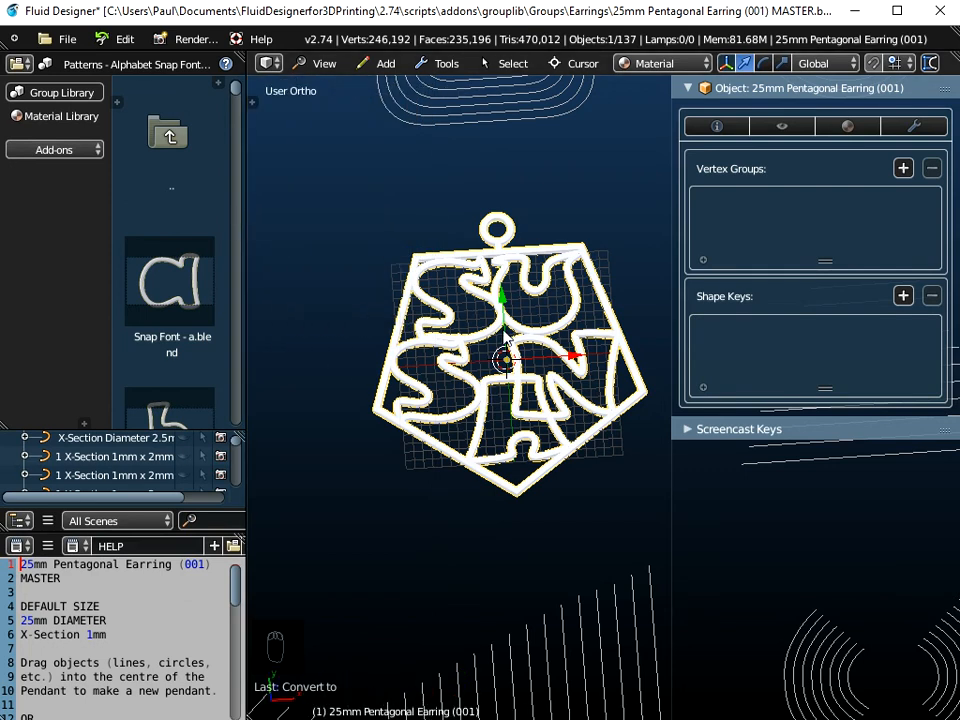
# Step: Start a Wavefront OBJ export of the earring with the Desktop as the destination folder
pyautogui.click(78, 45)
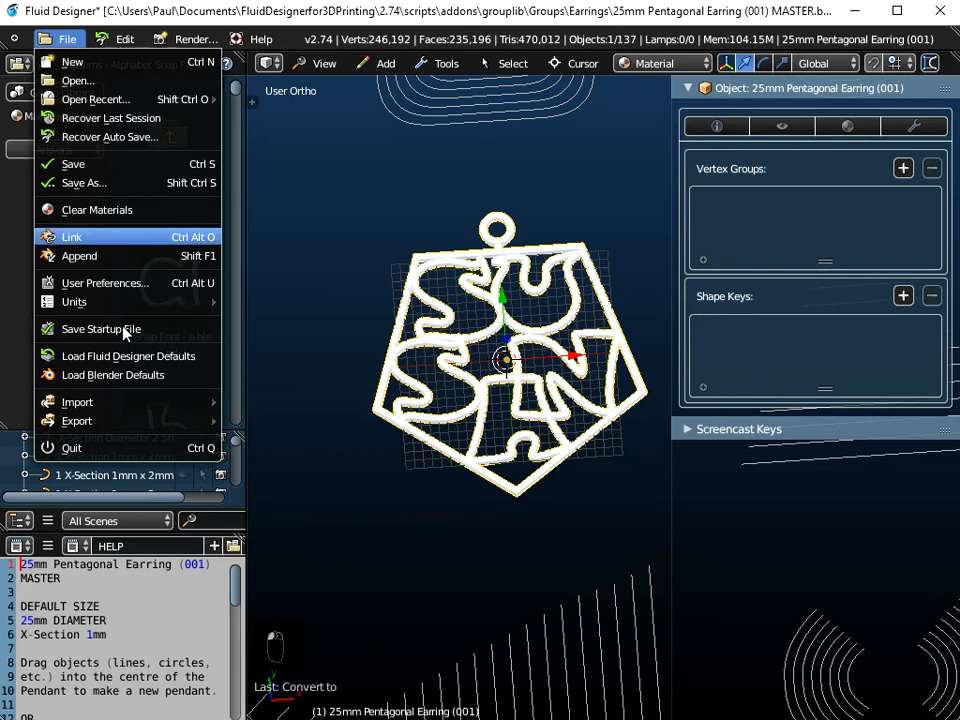
pyautogui.moveTo(86, 422)
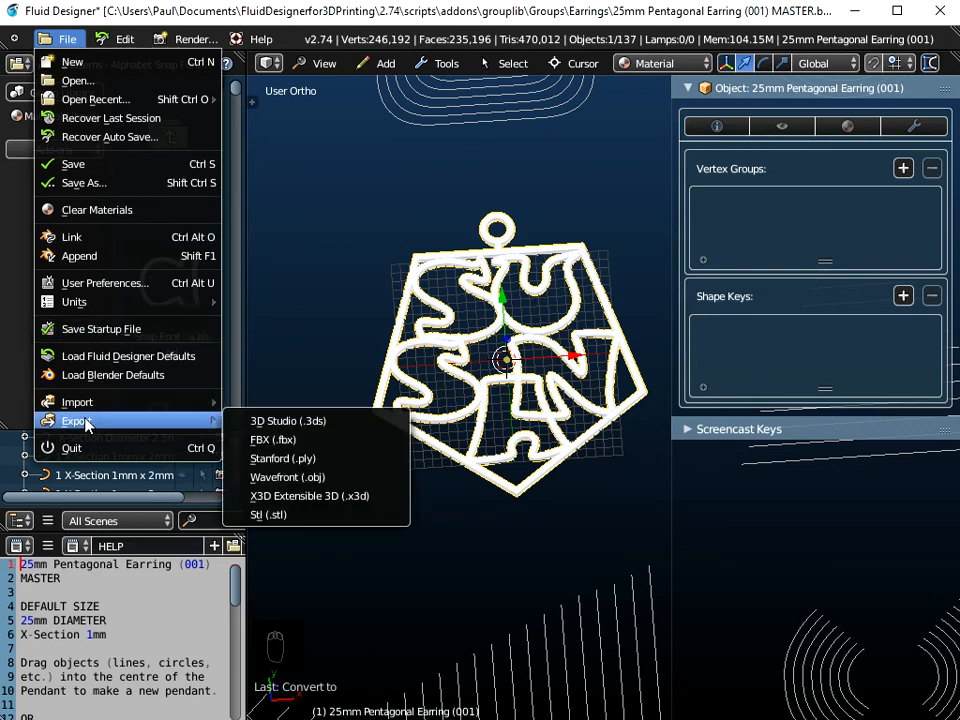
pyautogui.click(286, 478)
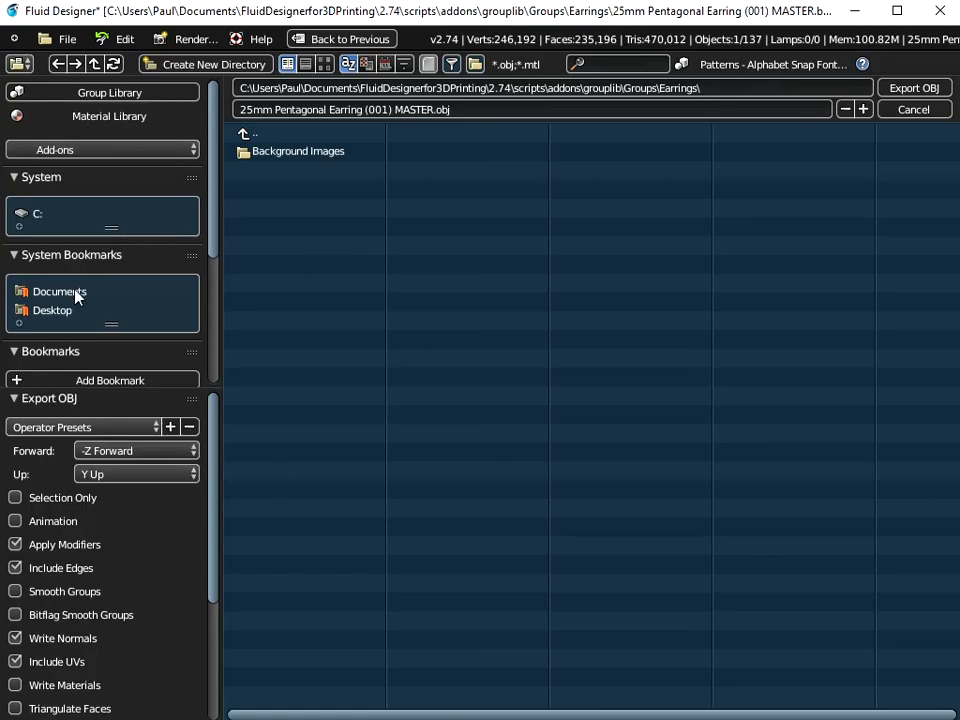
pyautogui.click(56, 313)
# Step: Replace "(001) MASTER" in the export file name with SUSAN, giving 25mm Pentagonal Earring SUSAN.obj, and confirm the name
pyautogui.click(413, 104)
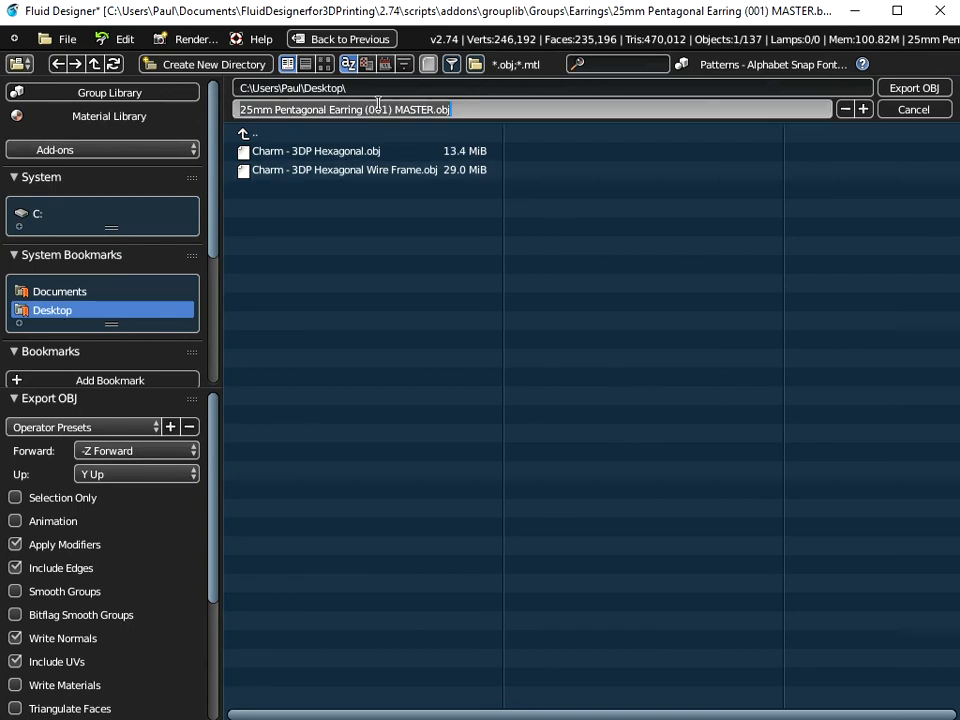
pyautogui.doubleClick(413, 104)
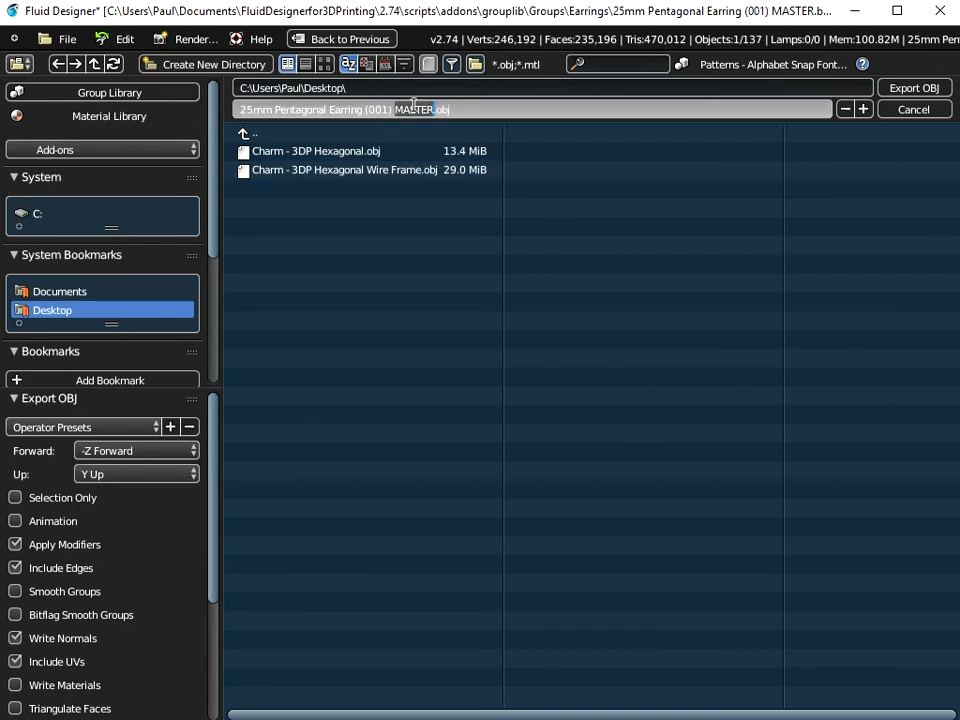
pyautogui.press('BackSpace')
pyautogui.press('BackSpace')
pyautogui.press('BackSpace')
pyautogui.press('BackSpace')
pyautogui.press('BackSpace')
pyautogui.press('BackSpace')
pyautogui.press('BackSpace')
pyautogui.write('SUSAN')
pyautogui.press('Return')
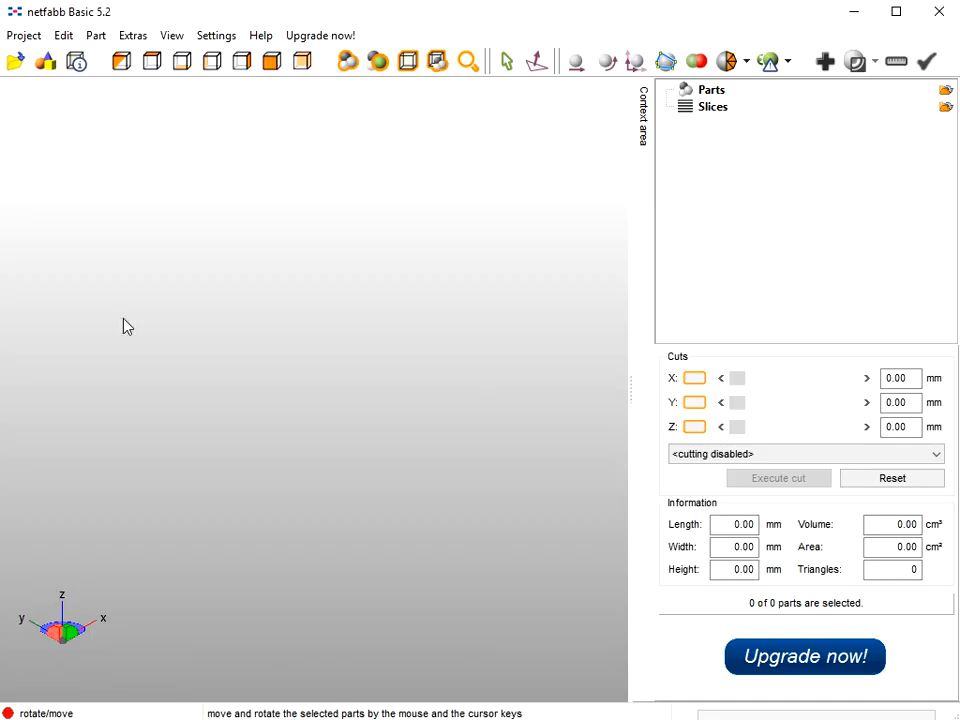
# Step: Switch to netfabb Basic and open the 25mm Pentagonal Earring SUSAN OBJ file from the Desktop
pyautogui.click(24, 36)
pyautogui.click(46, 80)
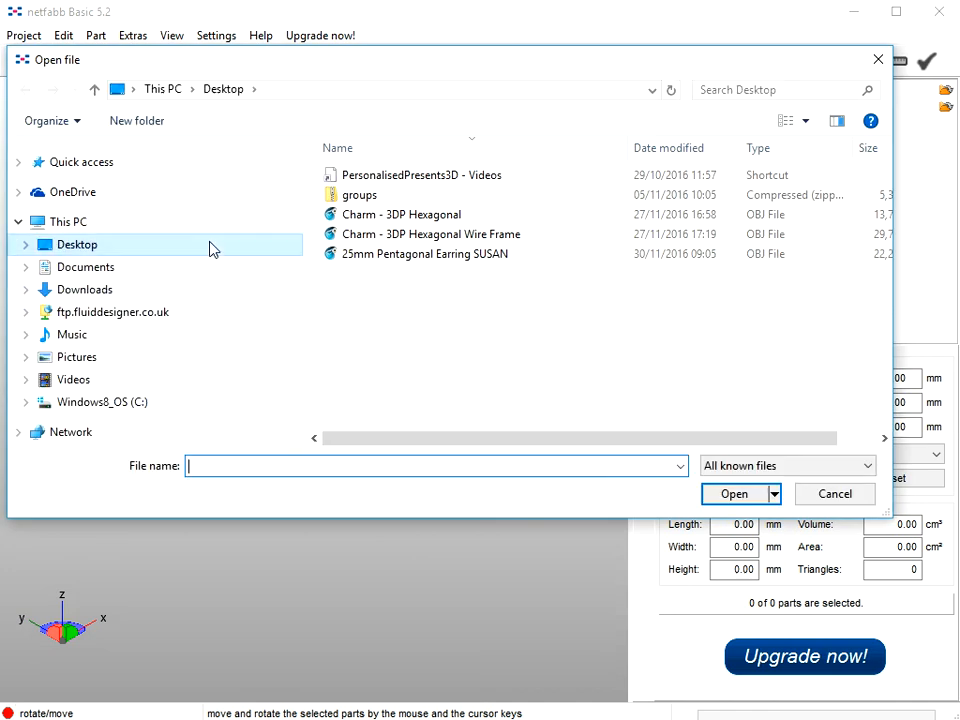
pyautogui.click(97, 249)
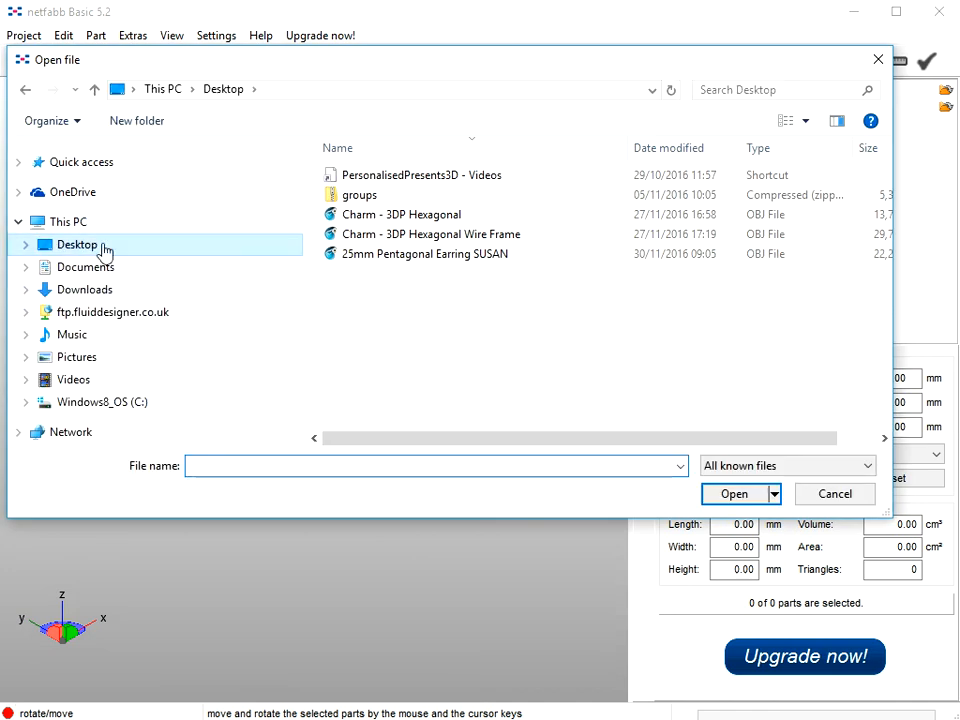
pyautogui.click(380, 255)
pyautogui.click(735, 497)
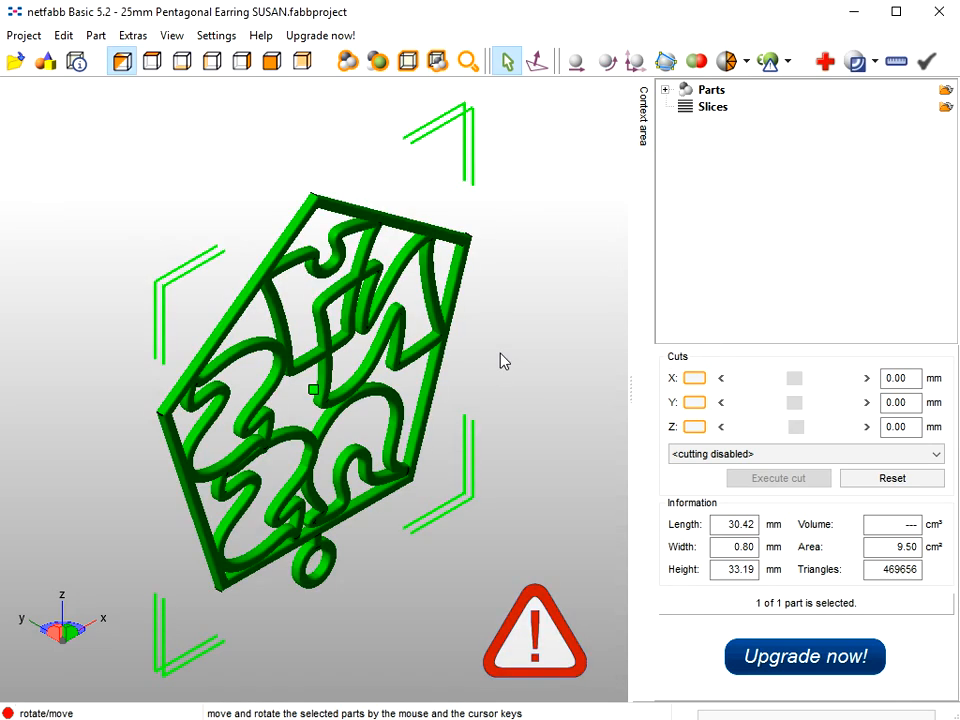
# Step: Start a part repair on the earring, with updated mesh statistics, and run the automatic Default repair
pyautogui.moveTo(403, 257); pyautogui.dragTo(457, 368, button='right')
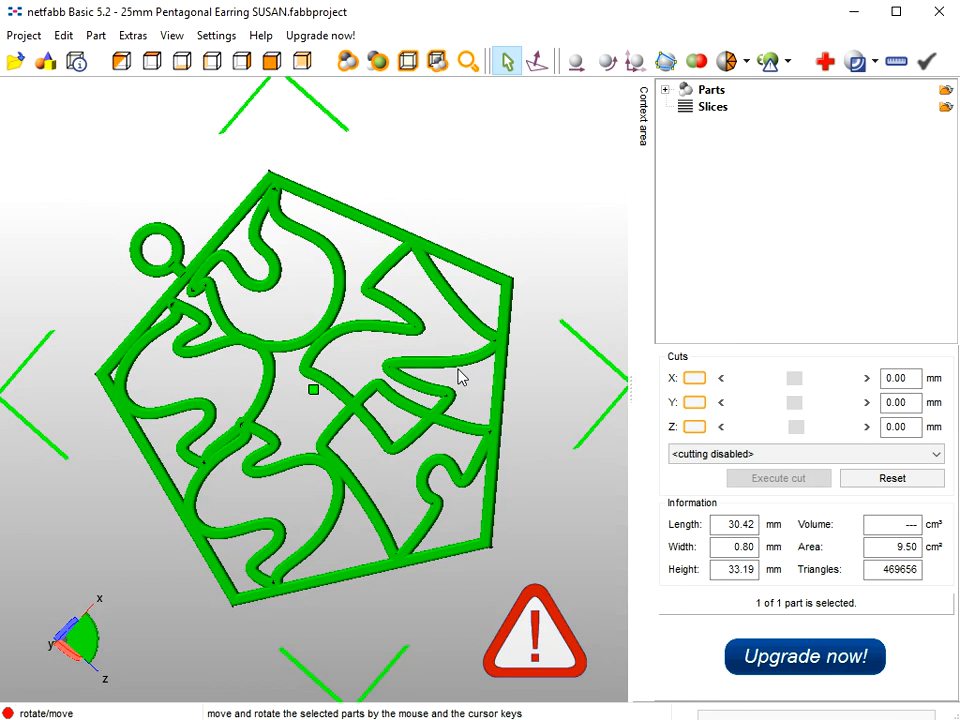
pyautogui.click(825, 62)
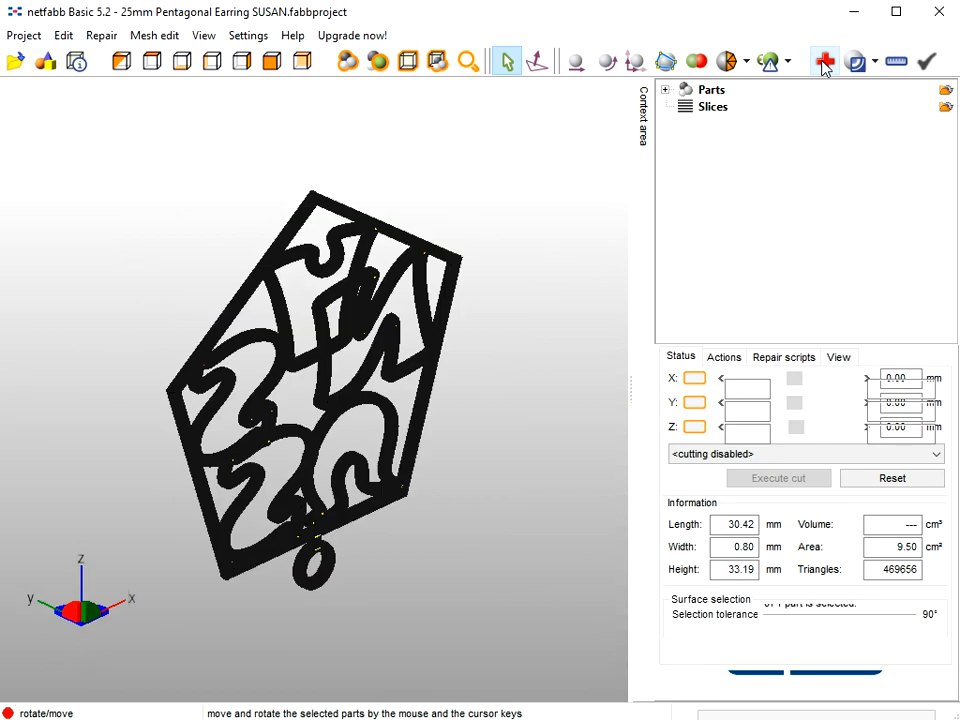
pyautogui.click(718, 457)
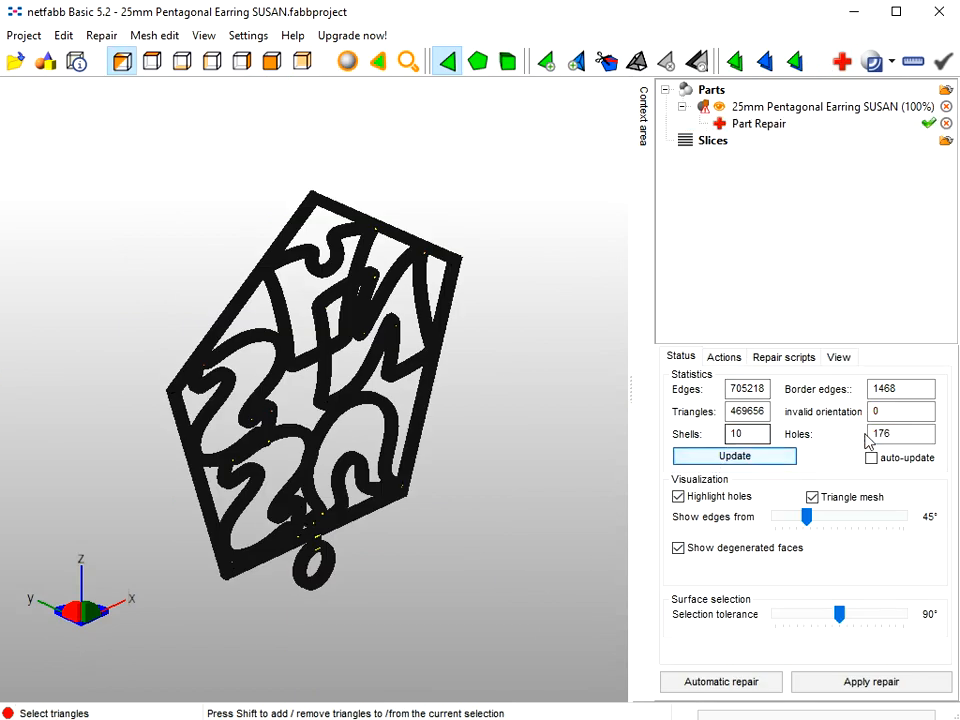
pyautogui.click(727, 681)
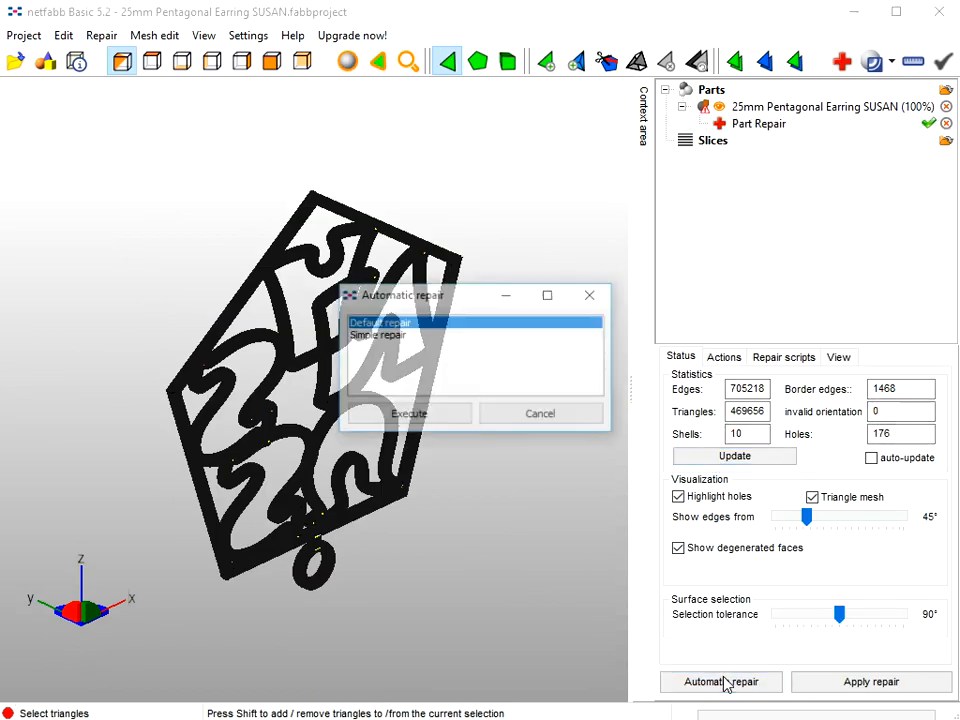
pyautogui.click(416, 418)
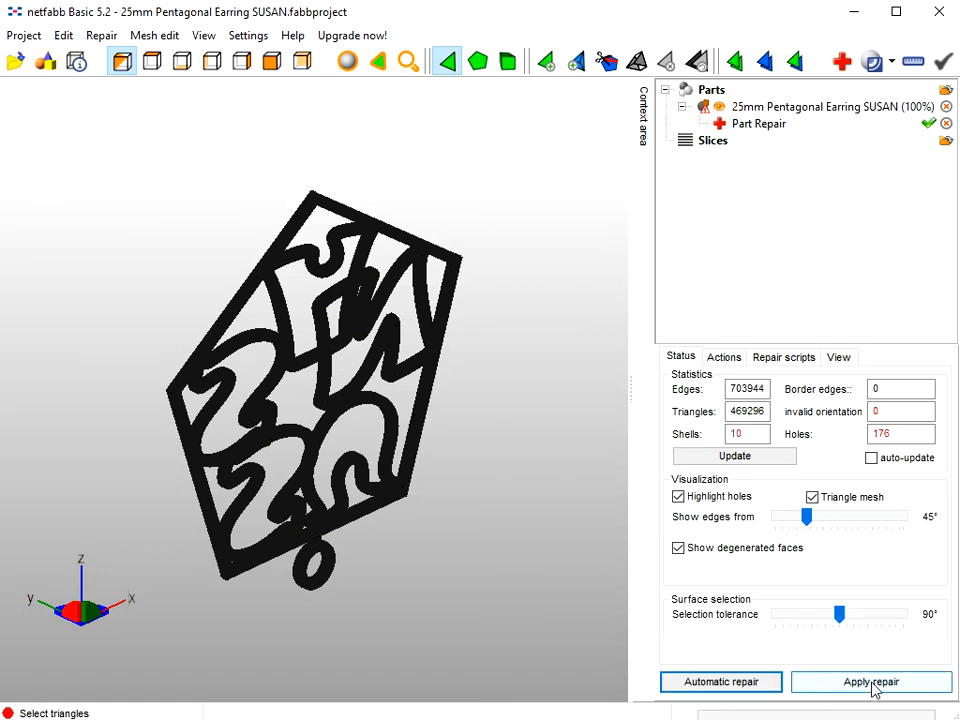
# Step: Refresh the repaired mesh statistics and apply the repair to the earring, removing the old part
pyautogui.click(688, 458)
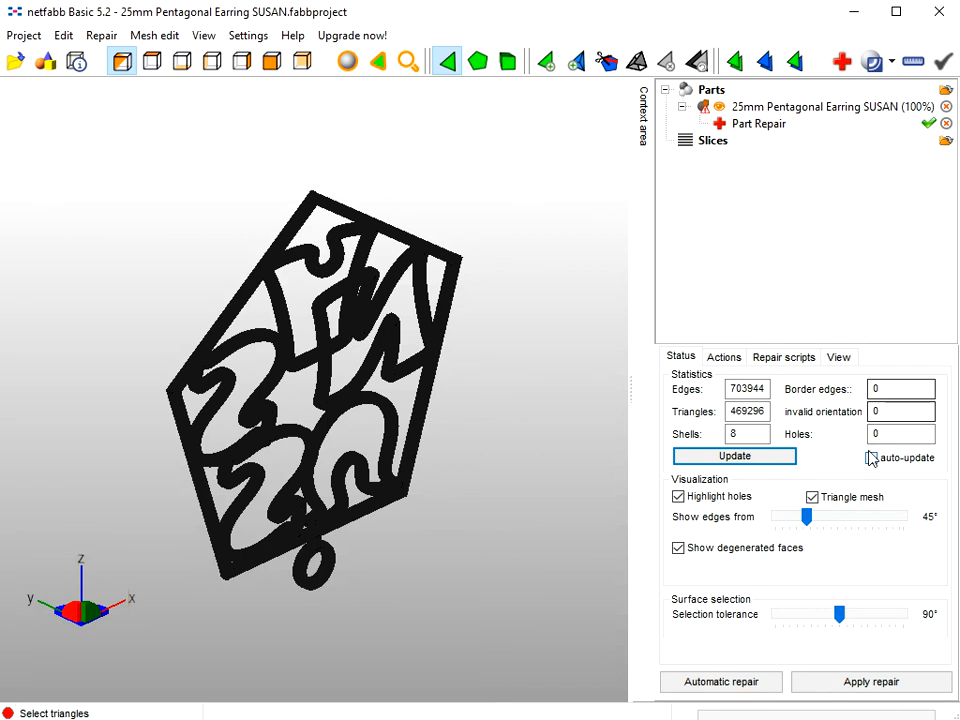
pyautogui.click(850, 682)
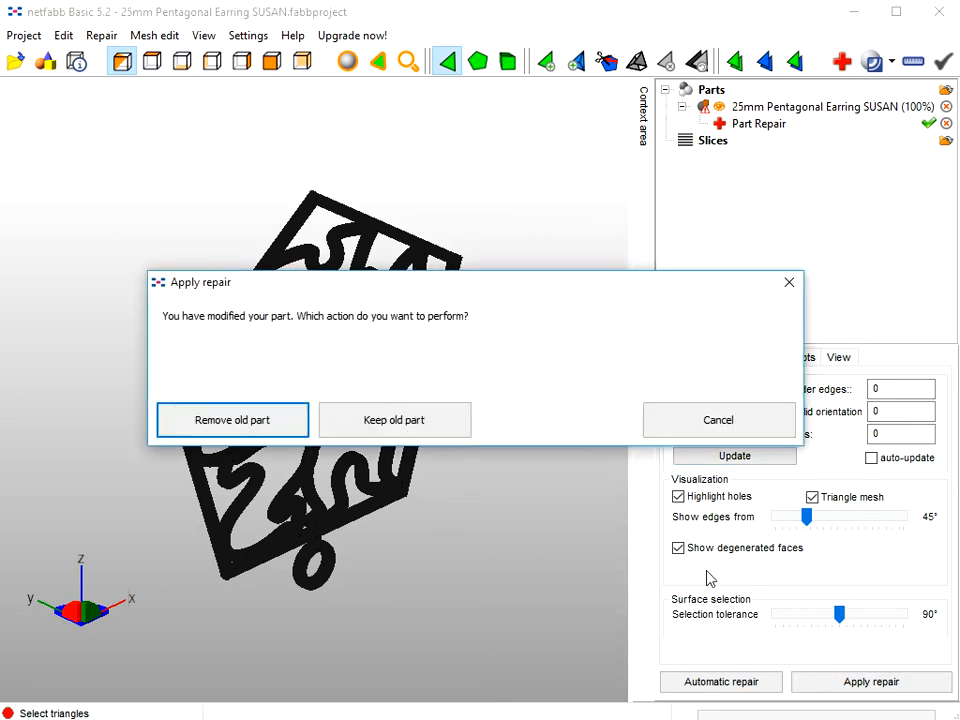
pyautogui.click(268, 430)
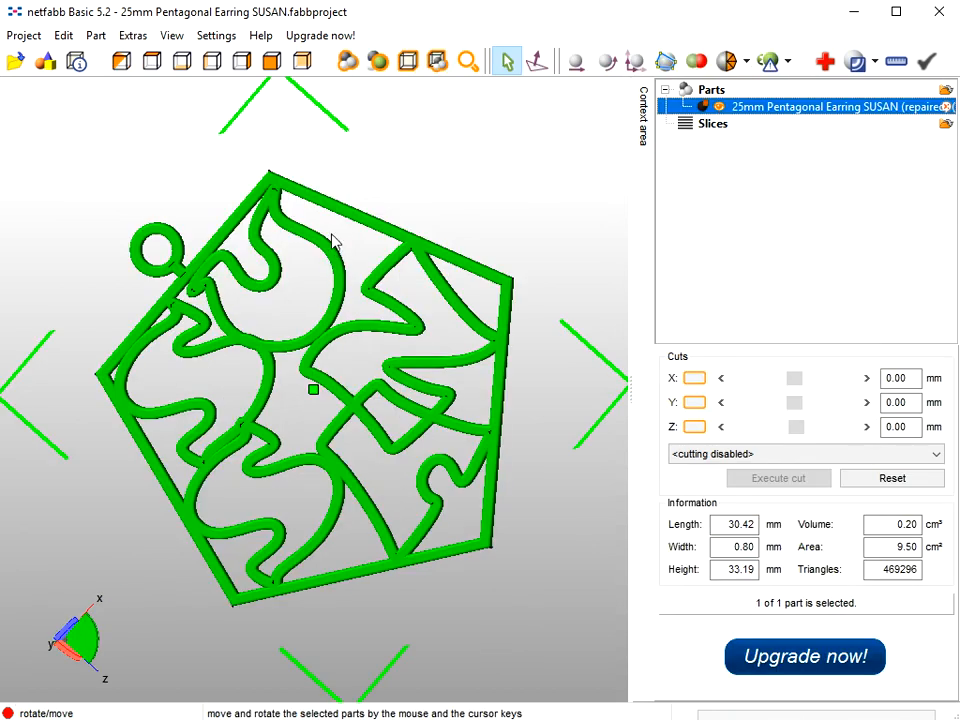
# Step: Export the repaired earring as a WaveFront OBJ to the Desktop, replacing the existing 25mm Pentagonal Earring SUSAN file
pyautogui.moveTo(330, 229)
pyautogui.mouseDown(button='right')
pyautogui.moveTo(363, 170)
pyautogui.moveTo(330, 233)
pyautogui.mouseUp(button='right')
pyautogui.click(96, 35)
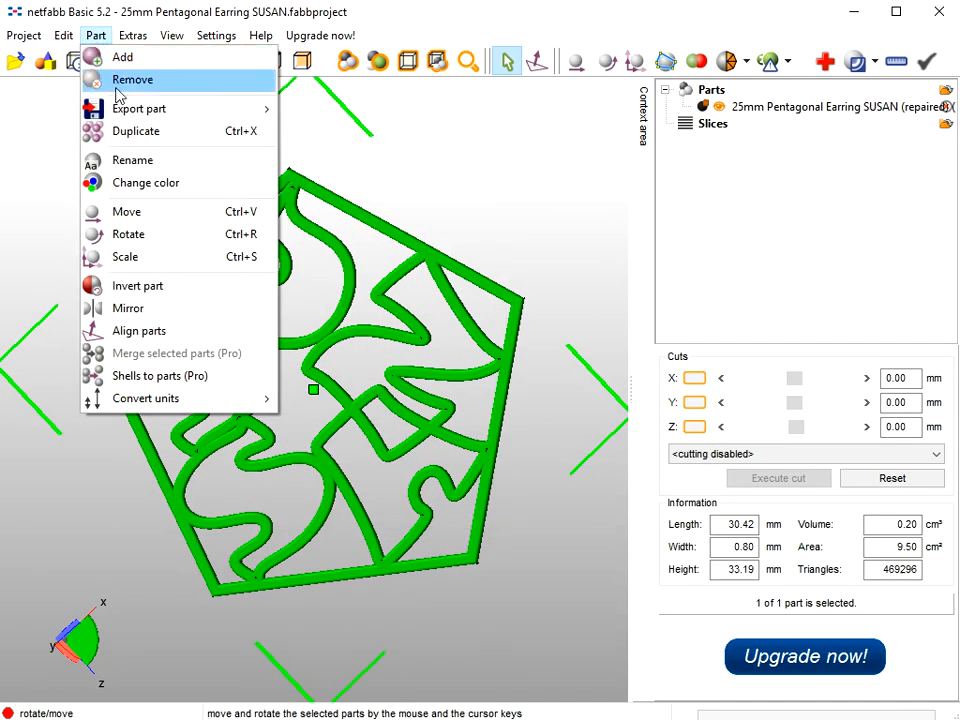
pyautogui.moveTo(96, 107)
pyautogui.click(348, 294)
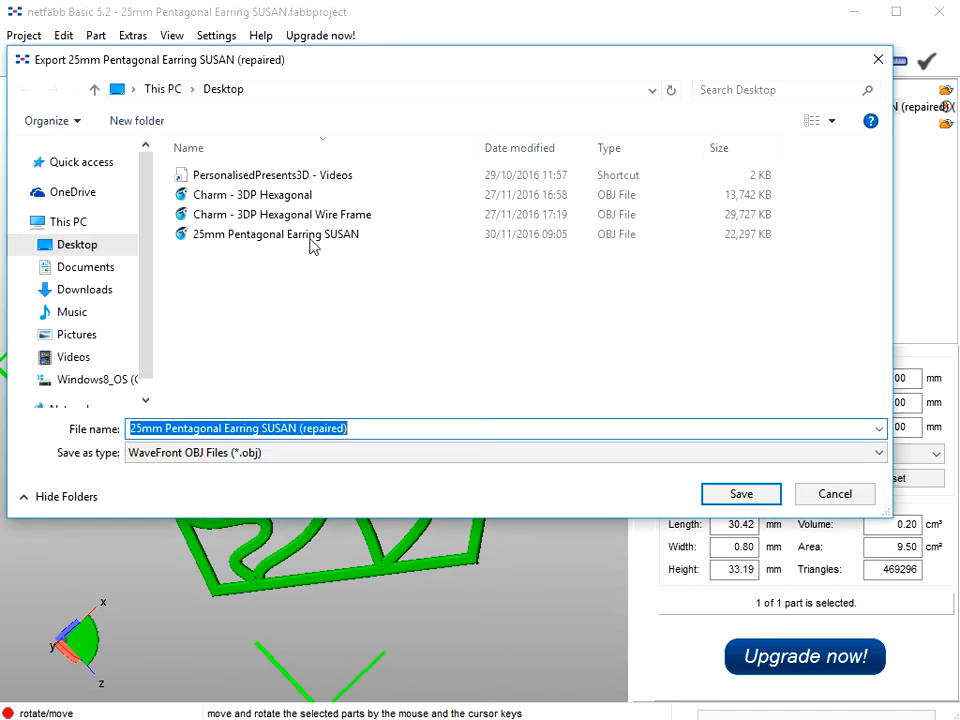
pyautogui.click(242, 236)
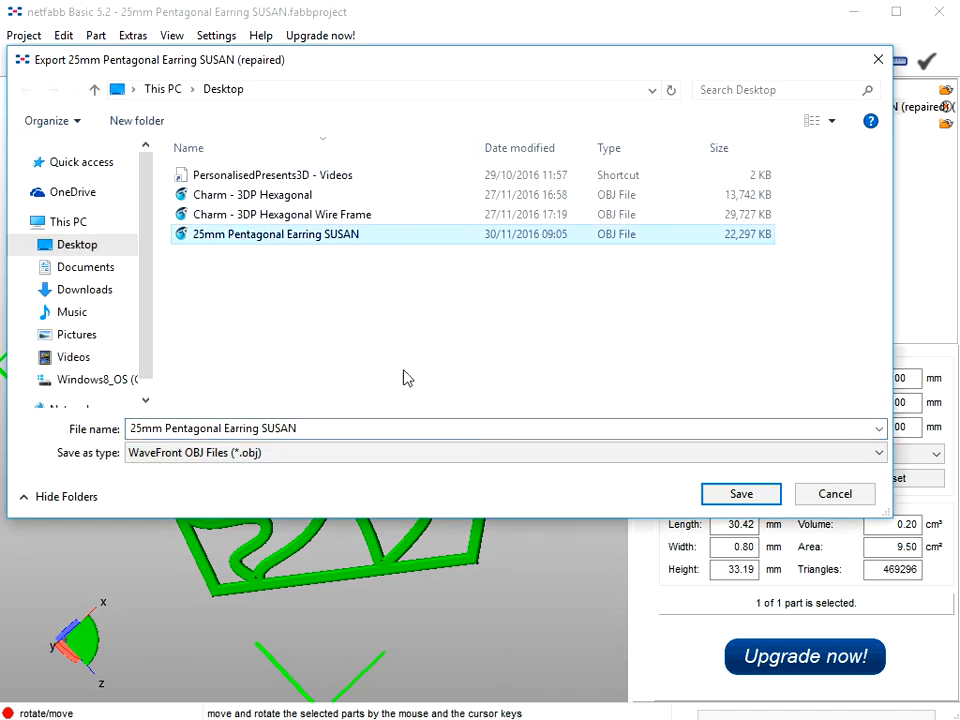
pyautogui.click(732, 500)
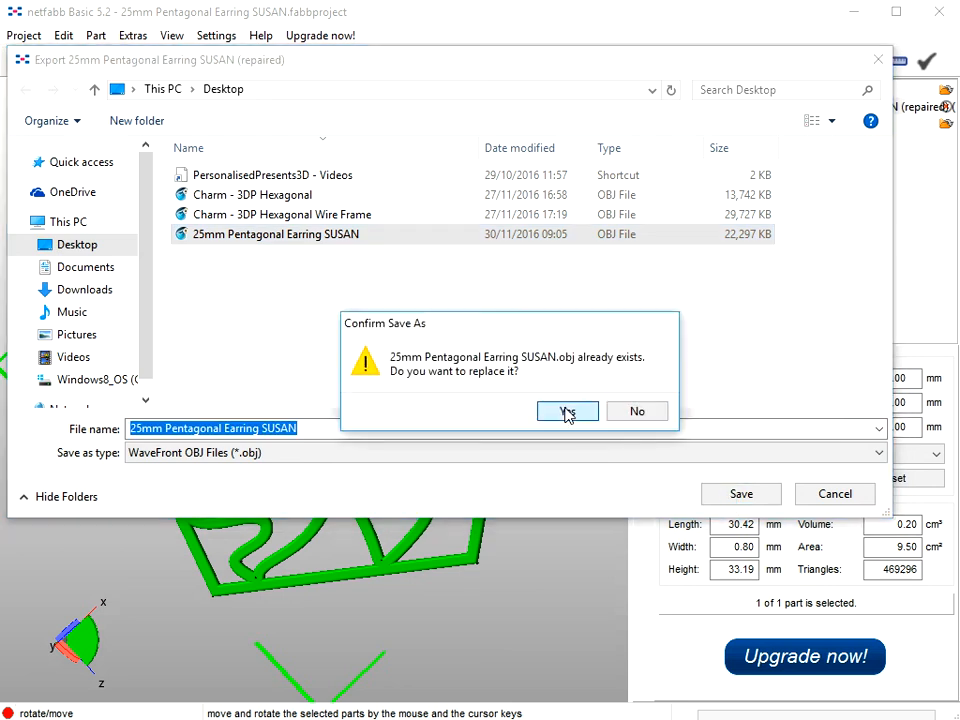
pyautogui.click(567, 413)
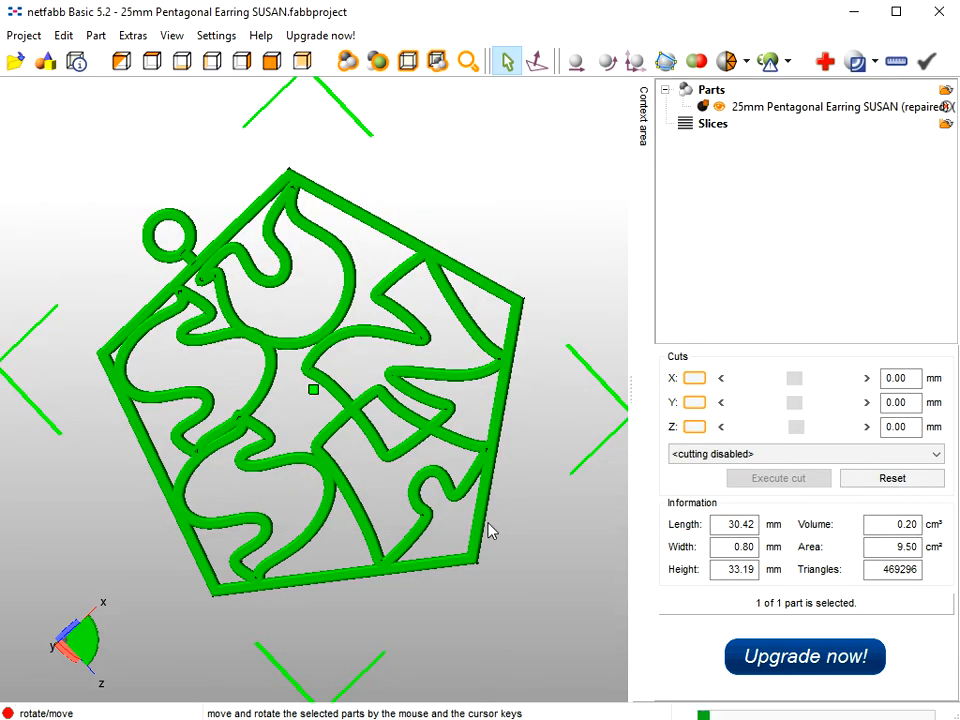